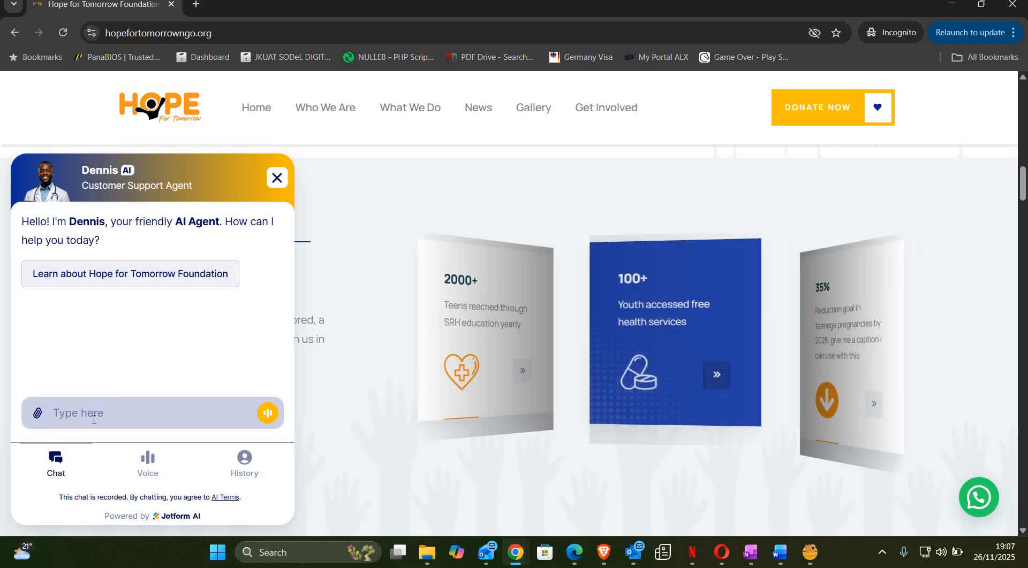
Send the website's support chatbot the messages "hi" and "tell us about the org".
{"action": "type", "text": "hi"}
{"action": "key", "text": "Return"}
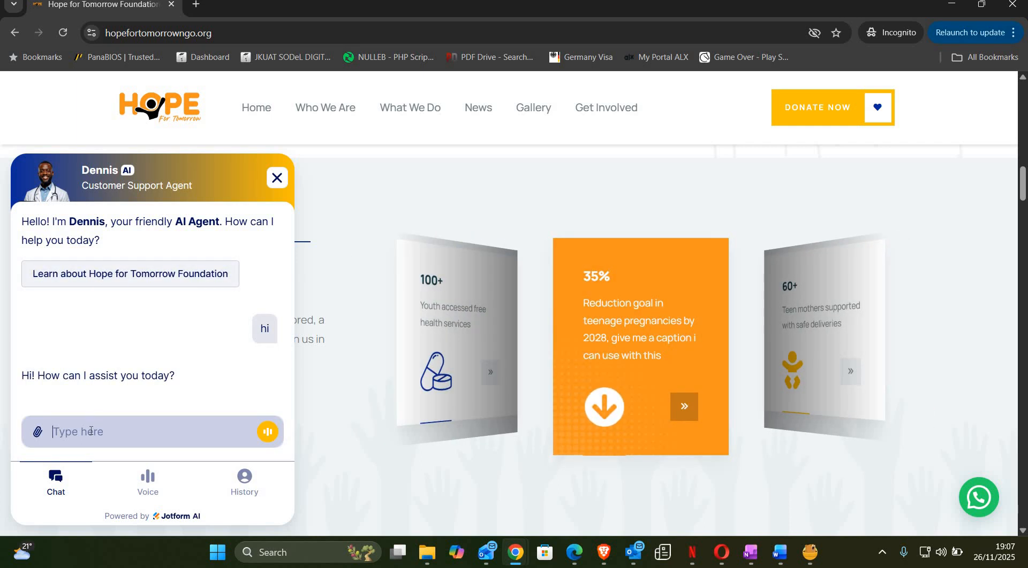
{"action": "type", "text": "tell us about the or"}
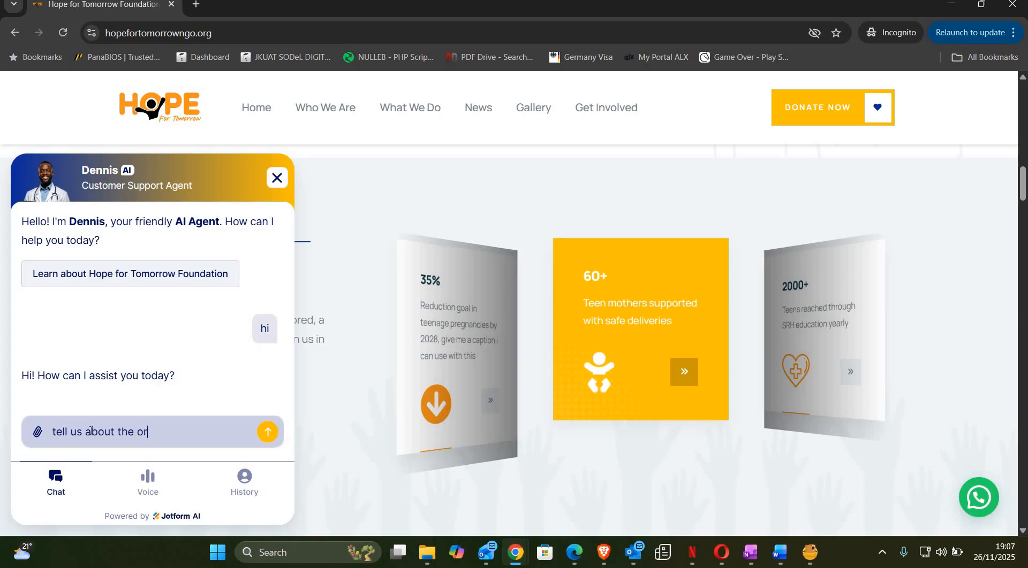
{"action": "type", "text": "g"}
{"action": "key", "text": "Return"}
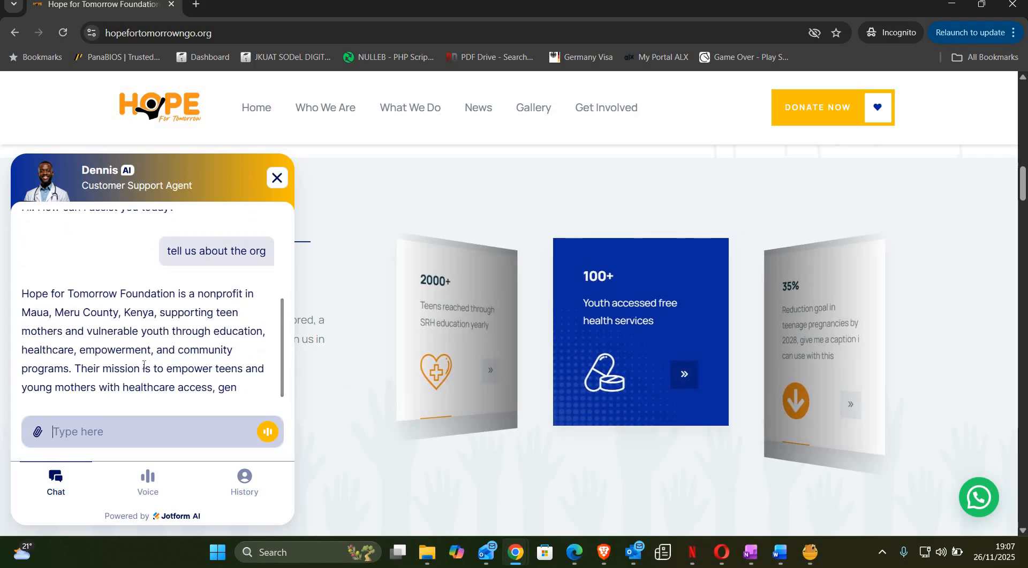
Start a voice call with the website's AI support agent, talk to it, and end the call.
{"action": "left_click", "coordinate": [148, 482]}
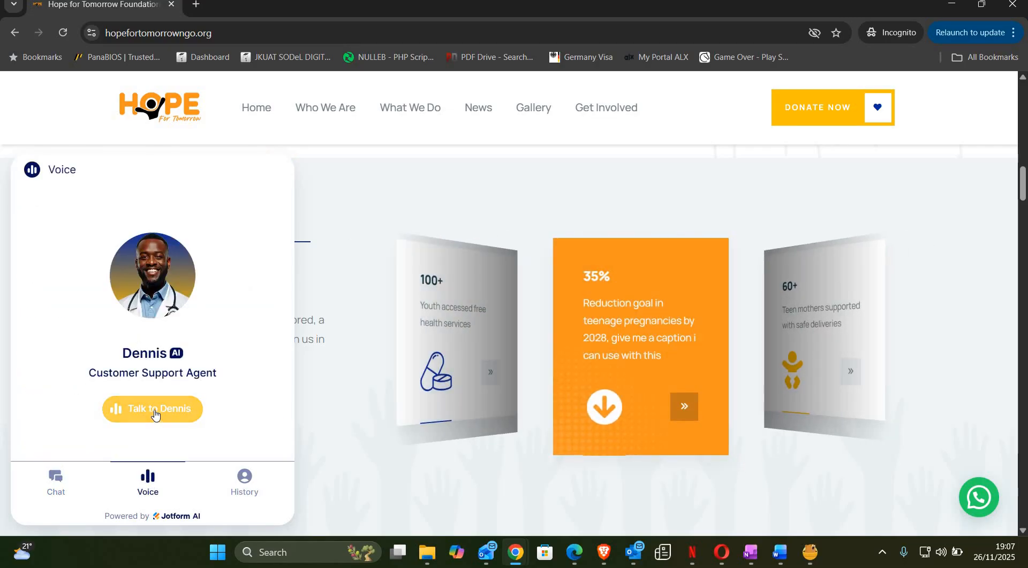
{"action": "left_click", "coordinate": [154, 412]}
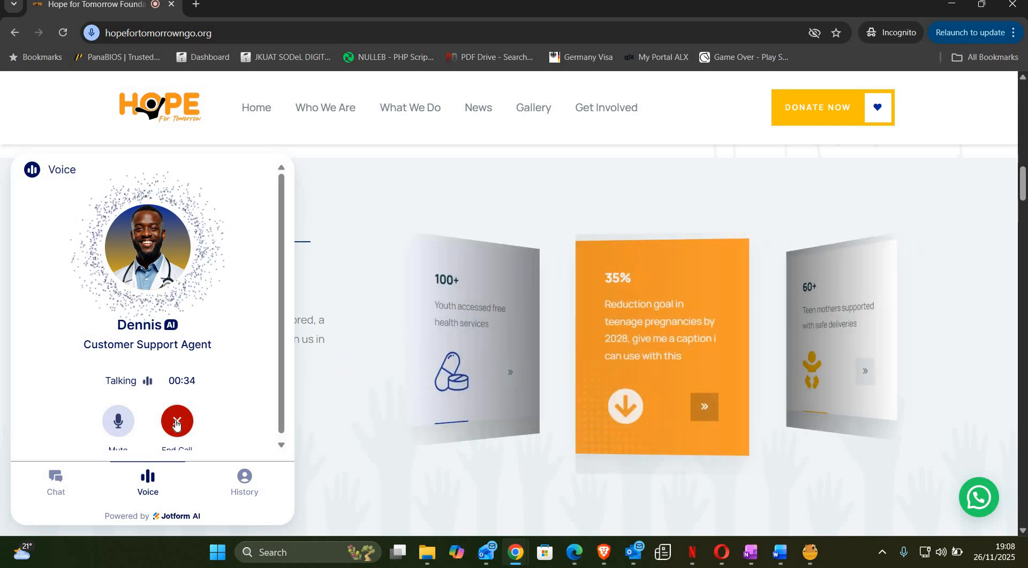
{"action": "left_click", "coordinate": [177, 423]}
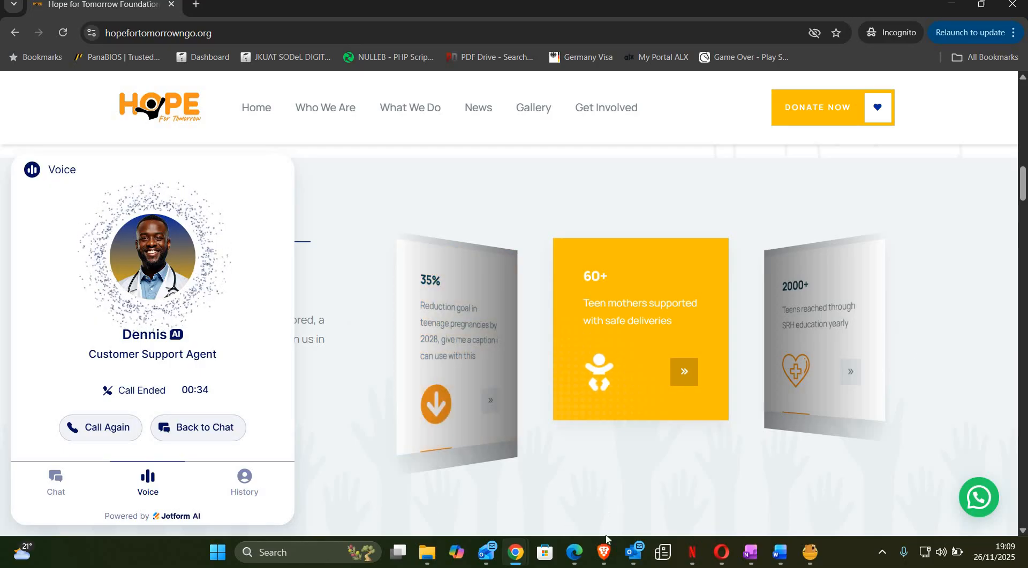
Switch to the WordPress admin in Brave and search the plugins available to add for "jotform AI".
{"action": "left_click", "coordinate": [604, 553]}
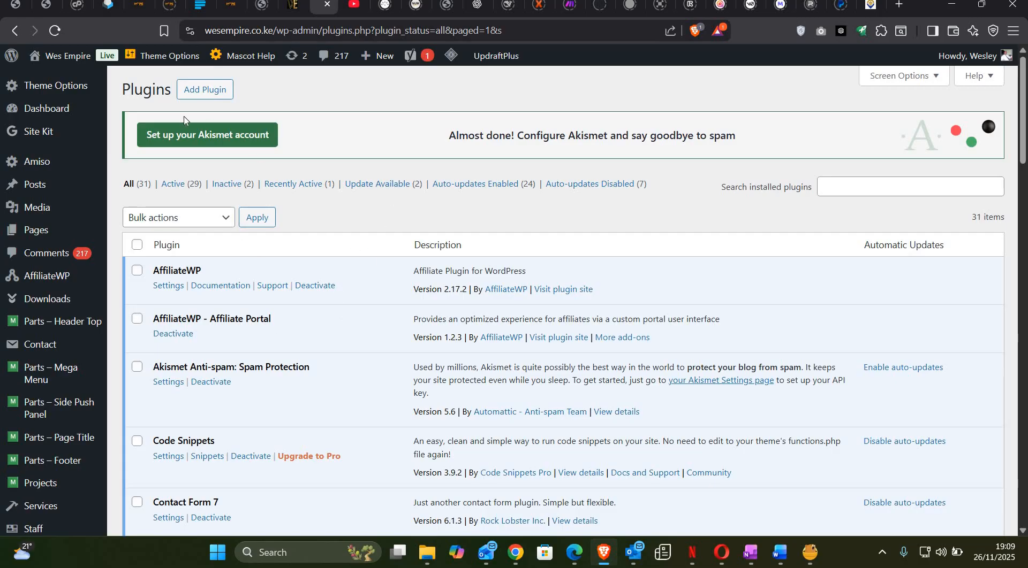
{"action": "left_click", "coordinate": [206, 90]}
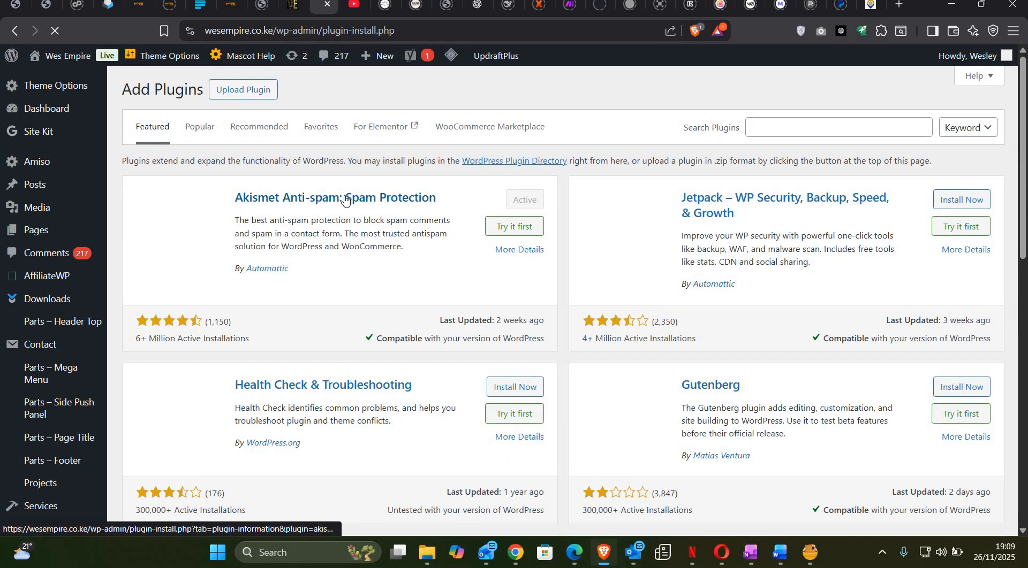
{"action": "left_click", "coordinate": [782, 124]}
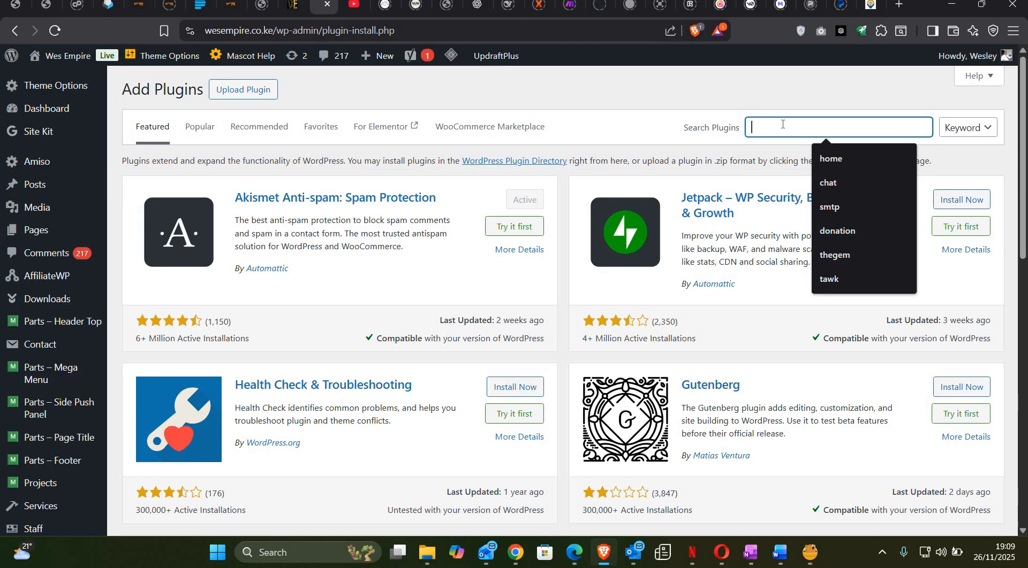
{"action": "type", "text": "jott"}
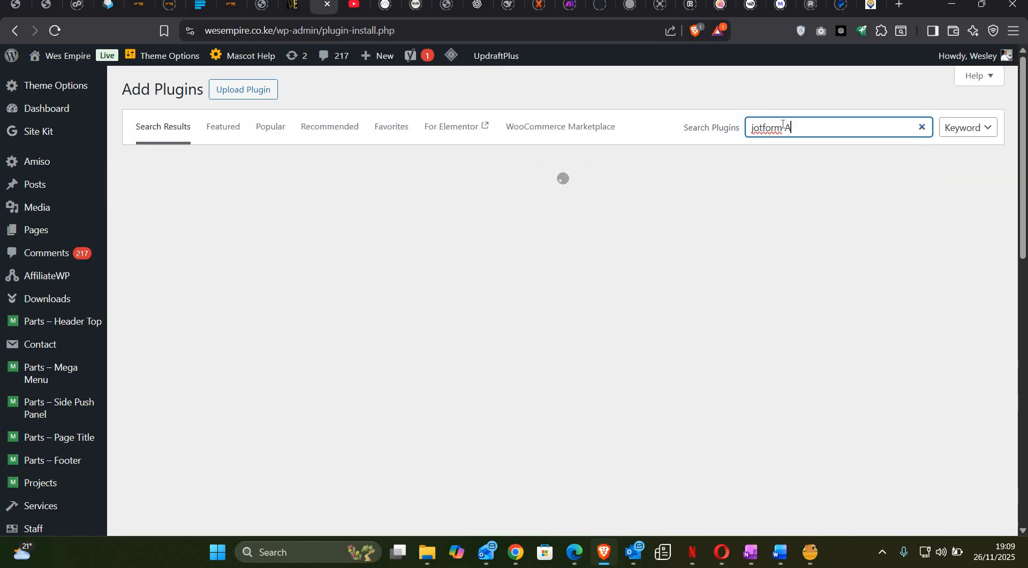
{"action": "type", "text": "I"}
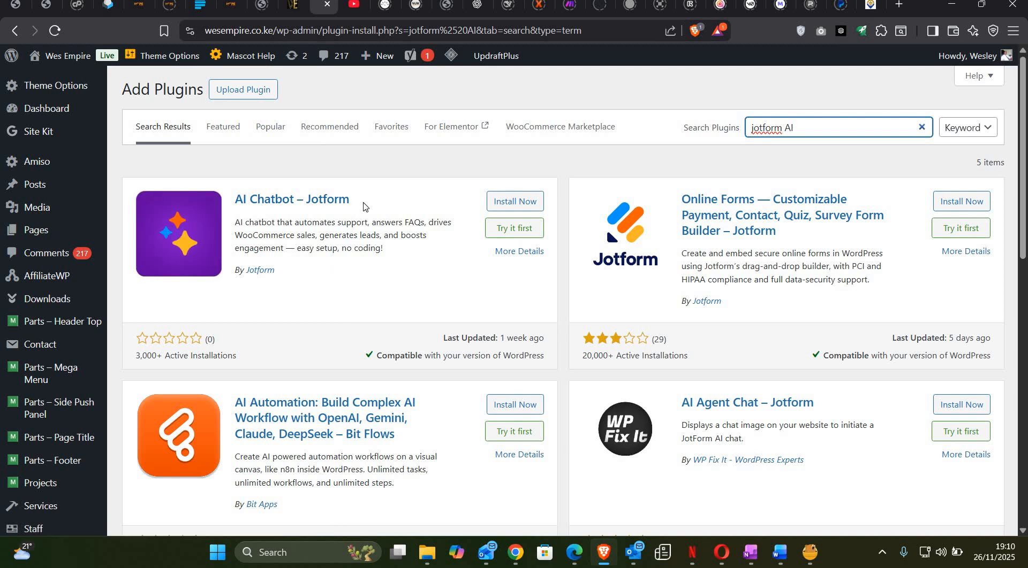
Install and activate the "AI Chatbot – Jotform" plugin.
{"action": "left_click_drag", "start_coordinate": [363, 207], "coordinate": [234, 202]}
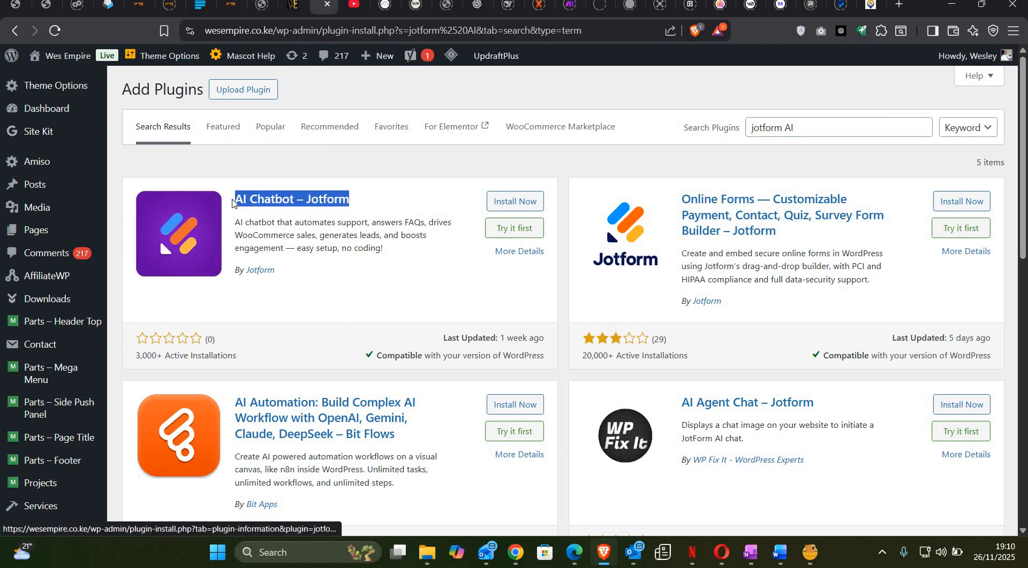
{"action": "left_click", "coordinate": [513, 206]}
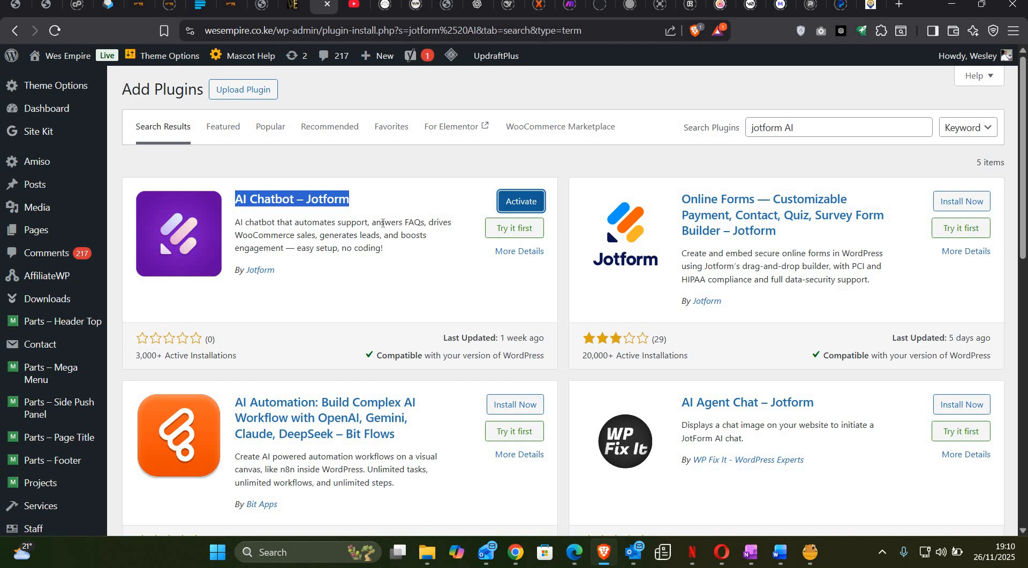
{"action": "left_click", "coordinate": [364, 242]}
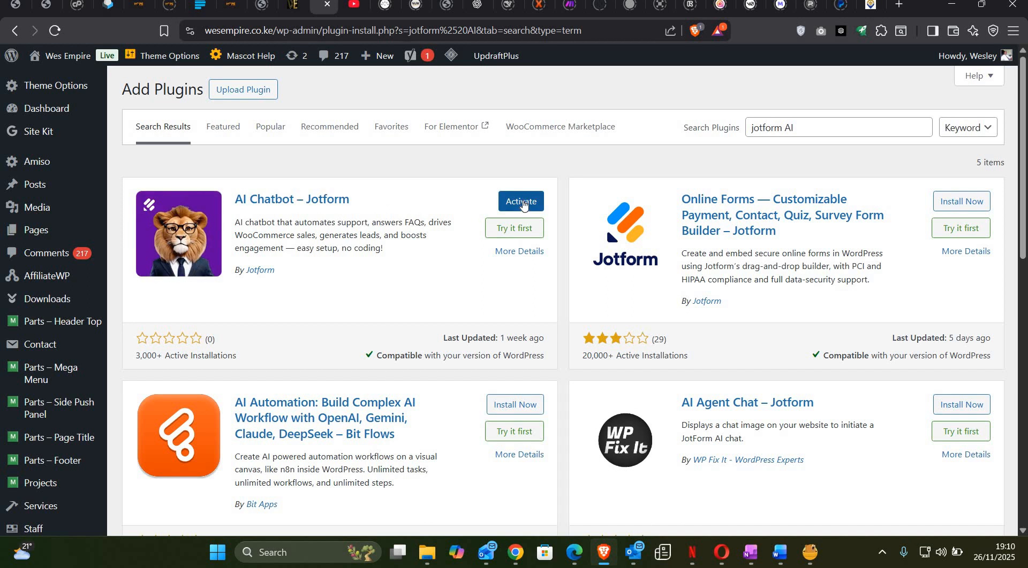
{"action": "left_click", "coordinate": [504, 208]}
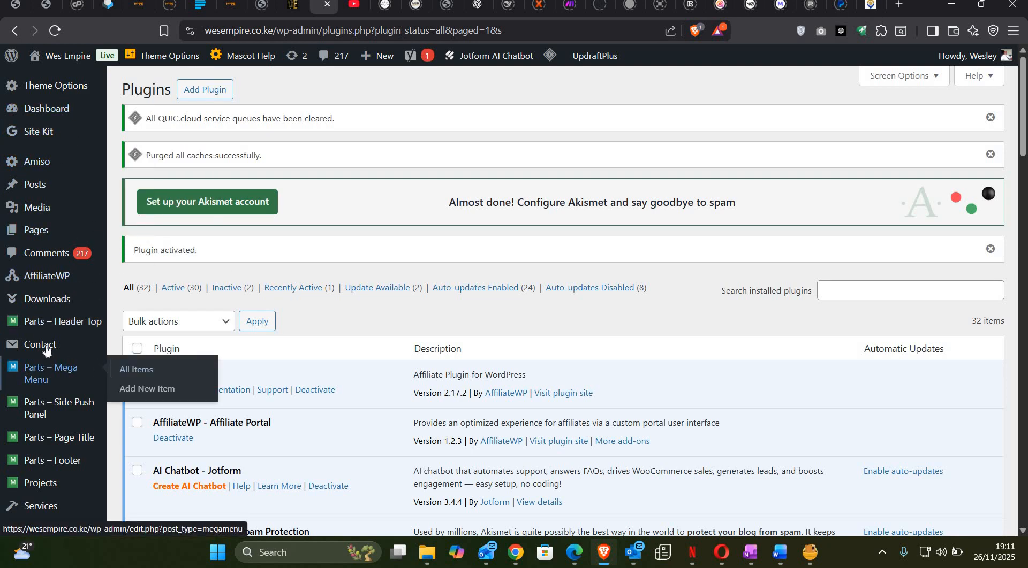
Open the Jotform AI Chatbot plugin page and start building a chatbot.
{"action": "scroll", "coordinate": [47, 351], "scroll_direction": "down", "scroll_amount": 5}
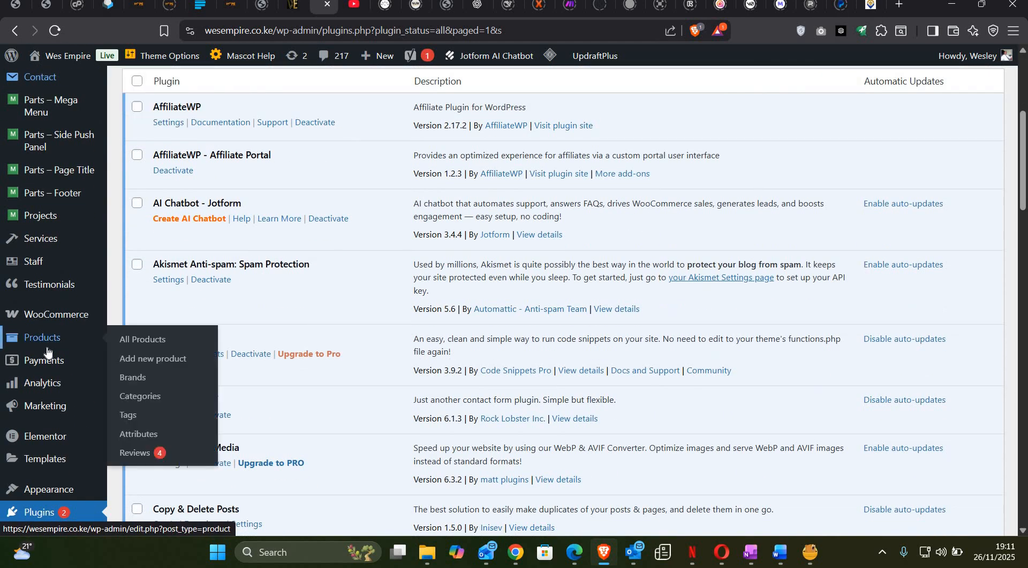
{"action": "scroll", "coordinate": [46, 350], "scroll_direction": "down", "scroll_amount": 6}
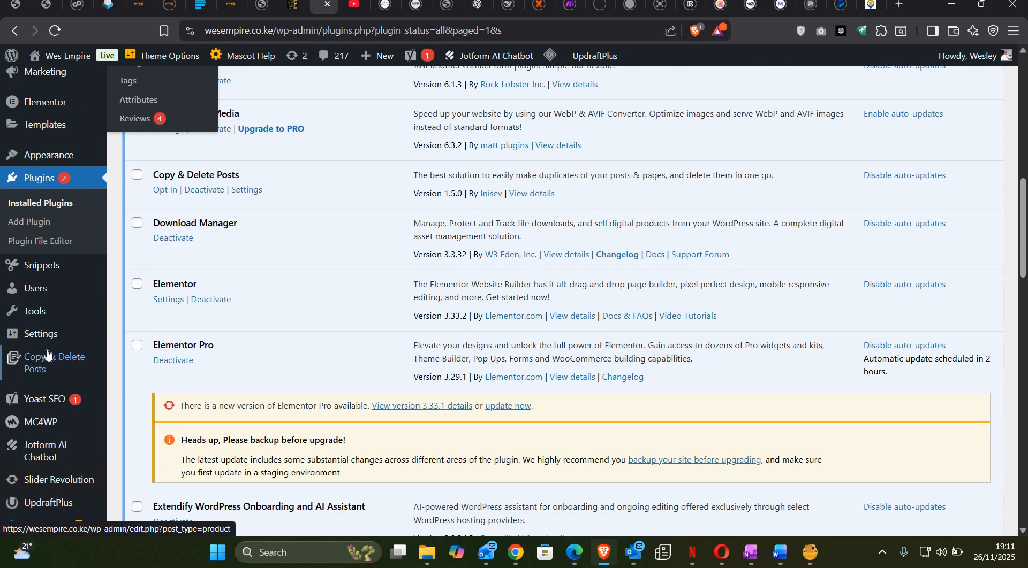
{"action": "mouse_move", "coordinate": [36, 454]}
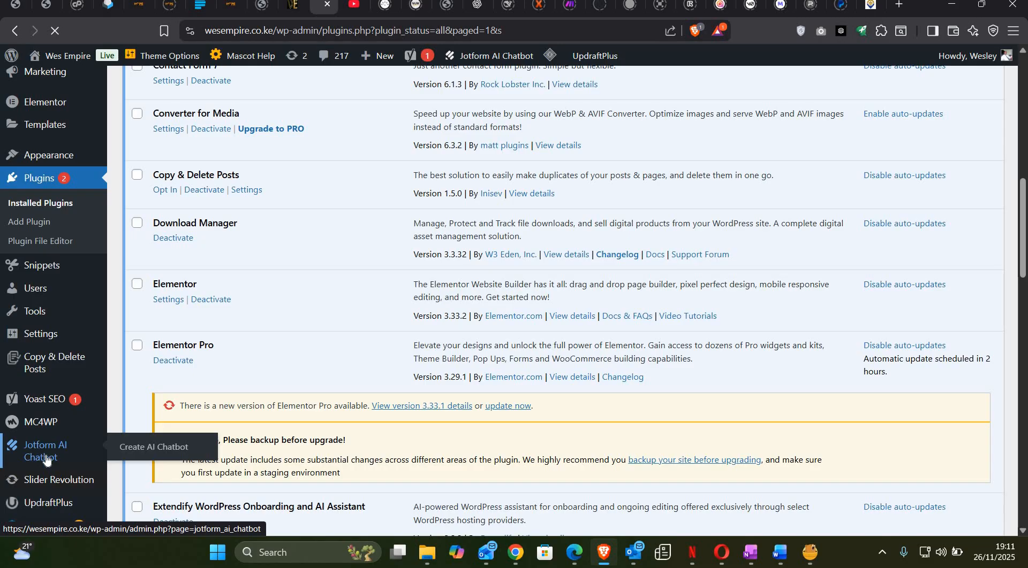
{"action": "left_click", "coordinate": [46, 454]}
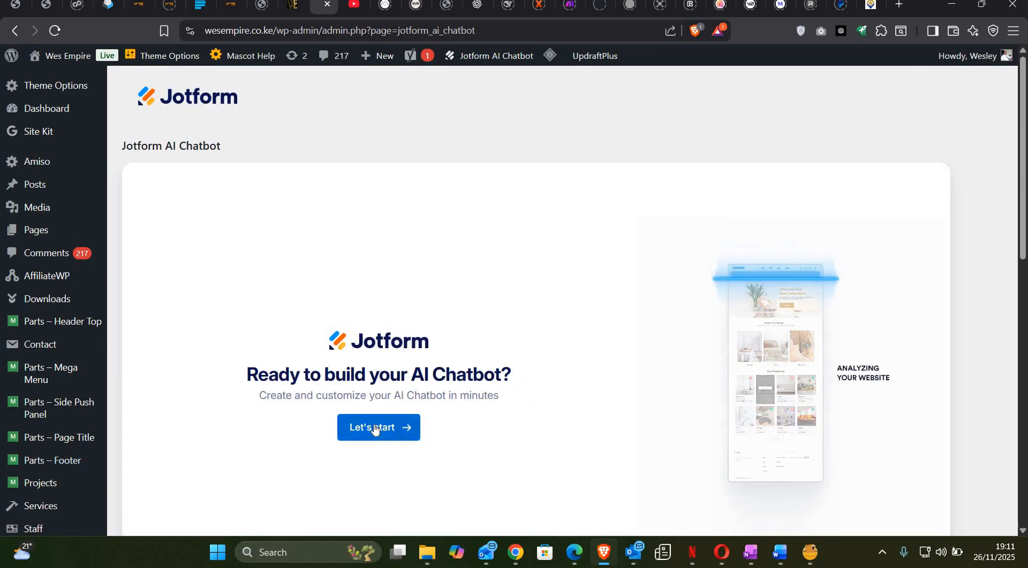
{"action": "left_click", "coordinate": [358, 427]}
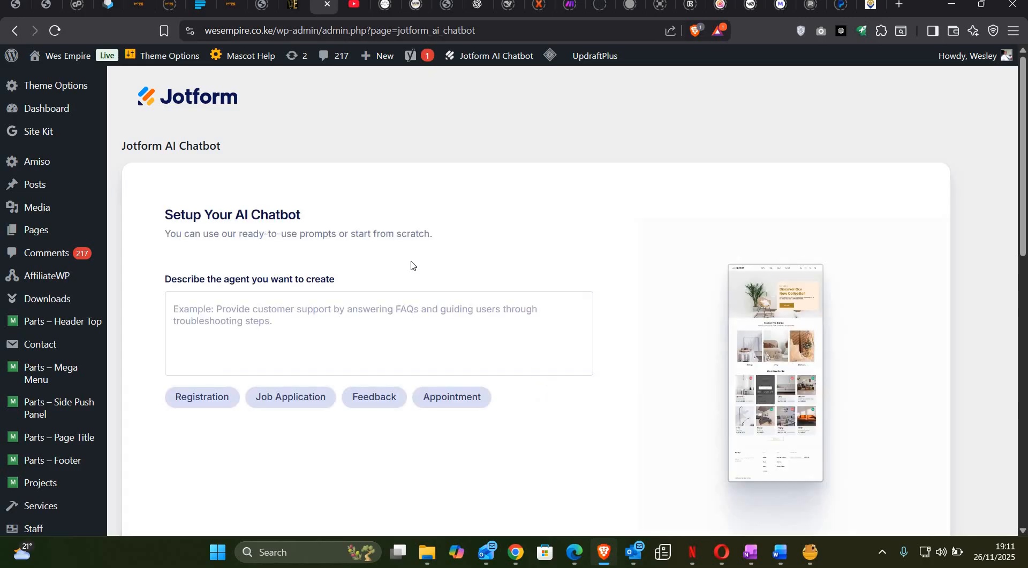
Enter the agent description "A support agent that responds to clients questions and offers support".
{"action": "left_click", "coordinate": [235, 310]}
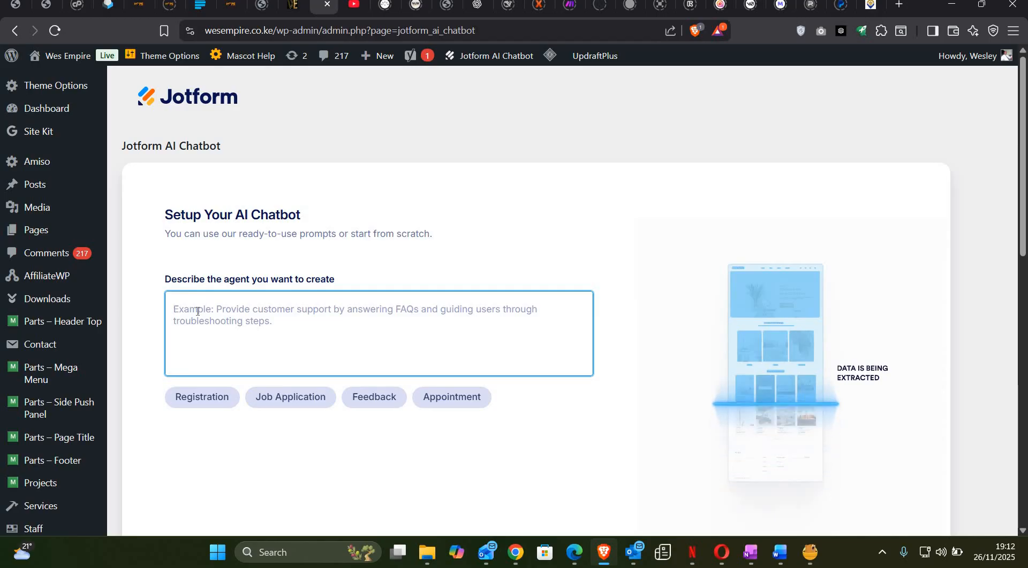
{"action": "type", "text": "A s"}
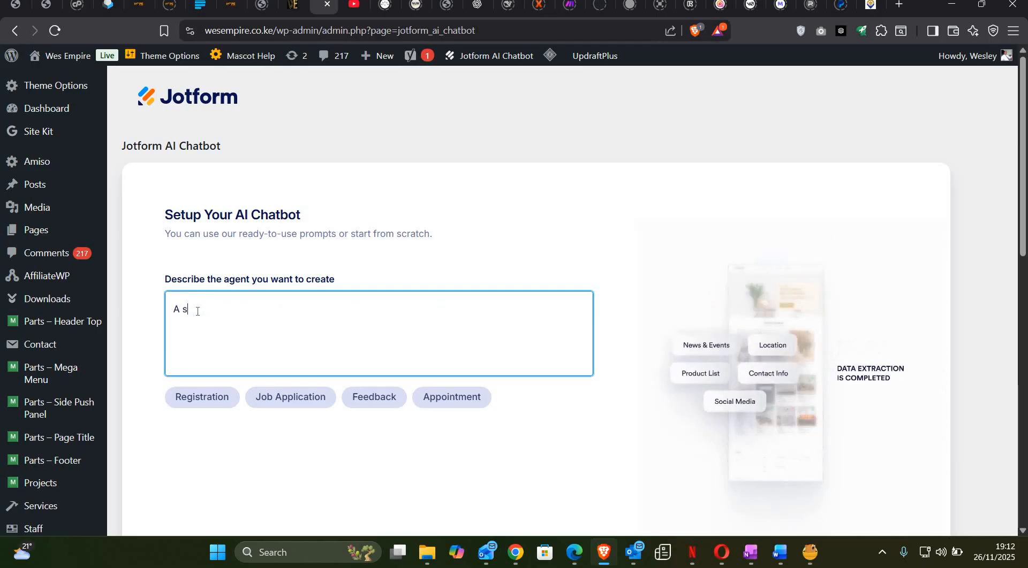
{"action": "type", "text": "upport a"}
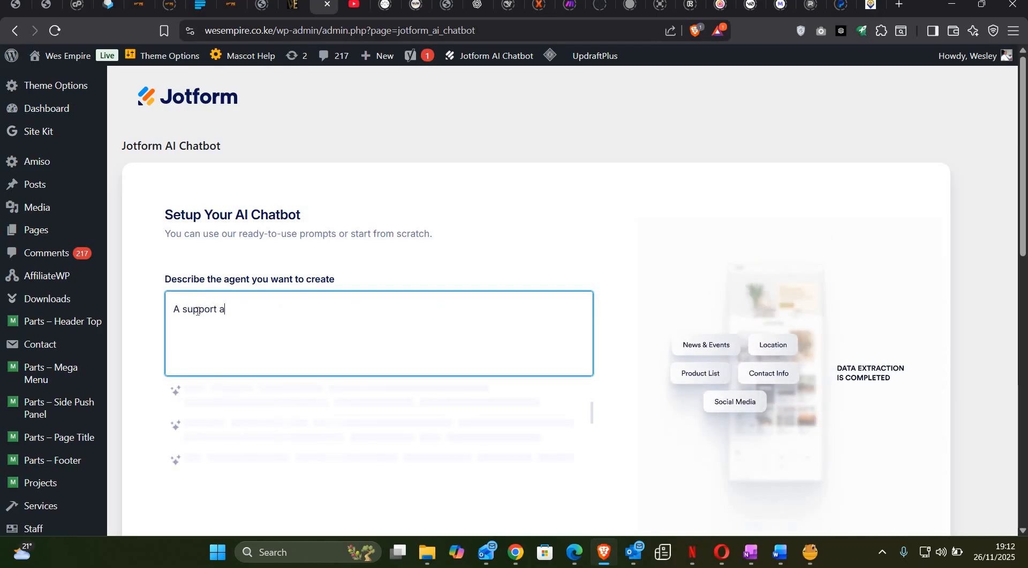
{"action": "type", "text": "gent that re"}
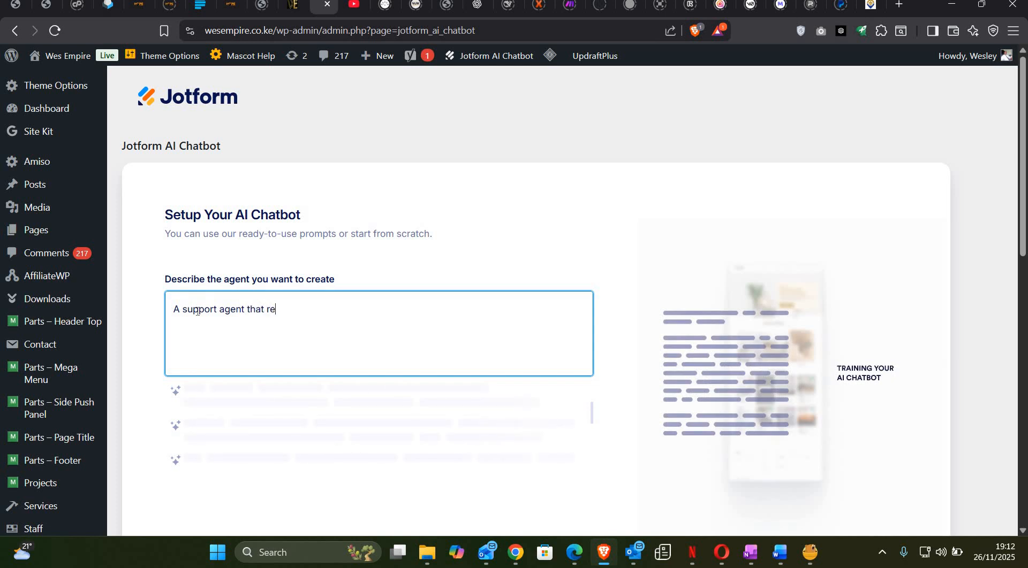
{"action": "type", "text": "sponds to clients"}
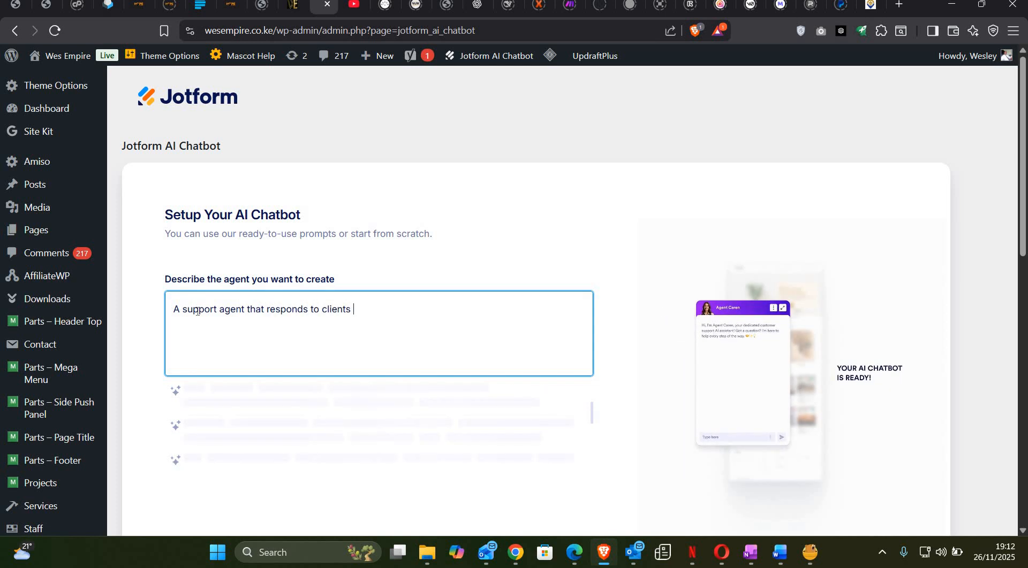
{"action": "type", "text": " questio"}
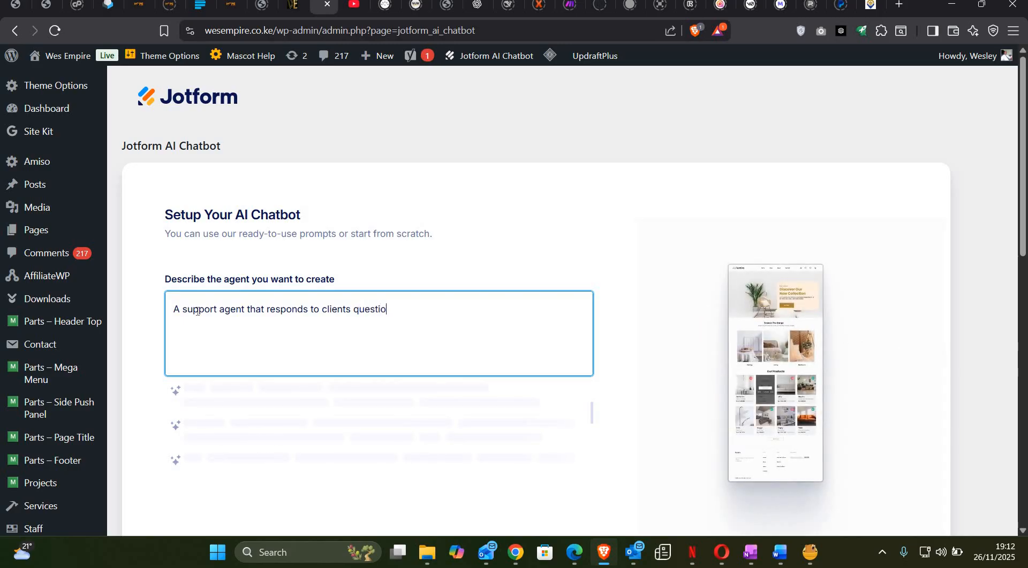
{"action": "type", "text": "ns and ov"}
{"action": "type", "text": "er"}
{"action": "key", "text": "BackSpace"}
{"action": "key", "text": "BackSpace"}
{"action": "key", "text": "BackSpace"}
{"action": "type", "text": "ffers"}
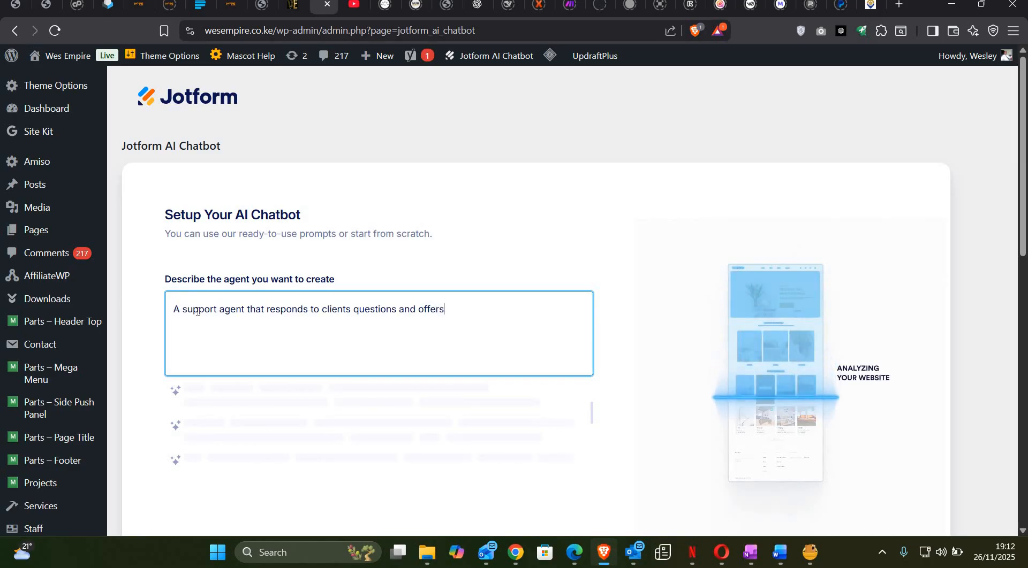
{"action": "type", "text": " support"}
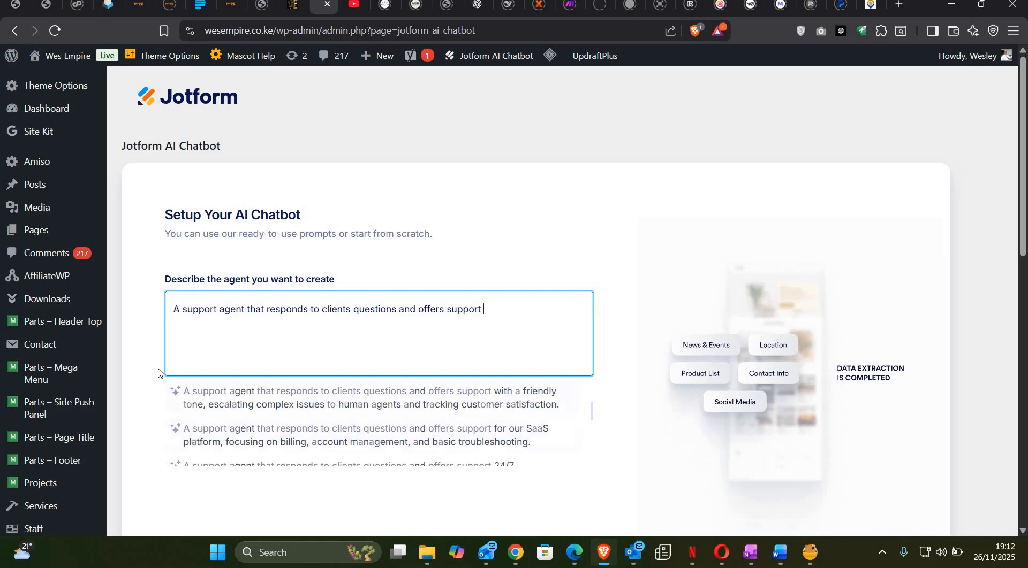
Look through the suggested prompts and create the AI chatbot from the entered description.
{"action": "scroll", "coordinate": [215, 373], "scroll_direction": "down", "scroll_amount": 1}
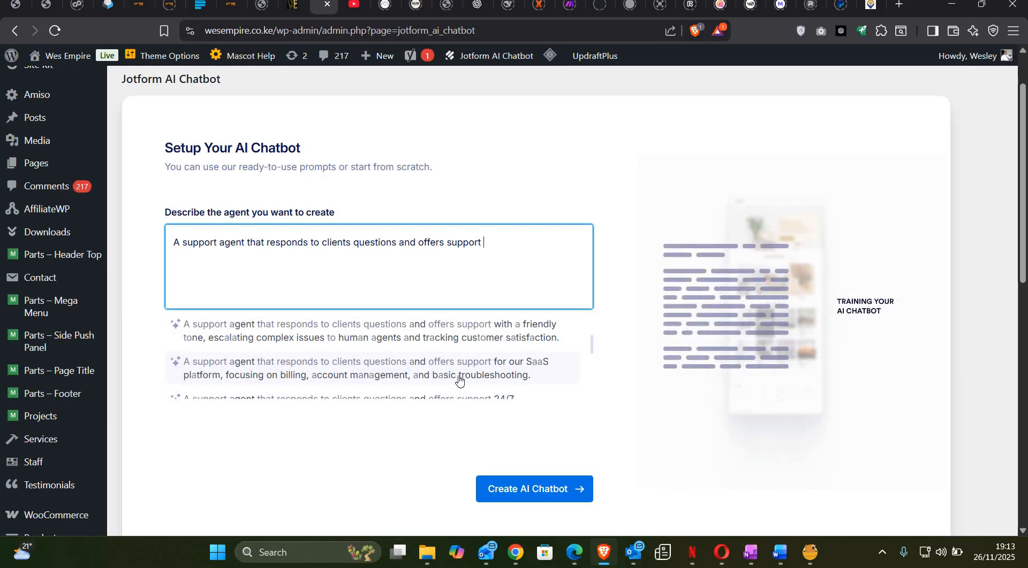
{"action": "scroll", "coordinate": [321, 381], "scroll_direction": "down", "scroll_amount": 2}
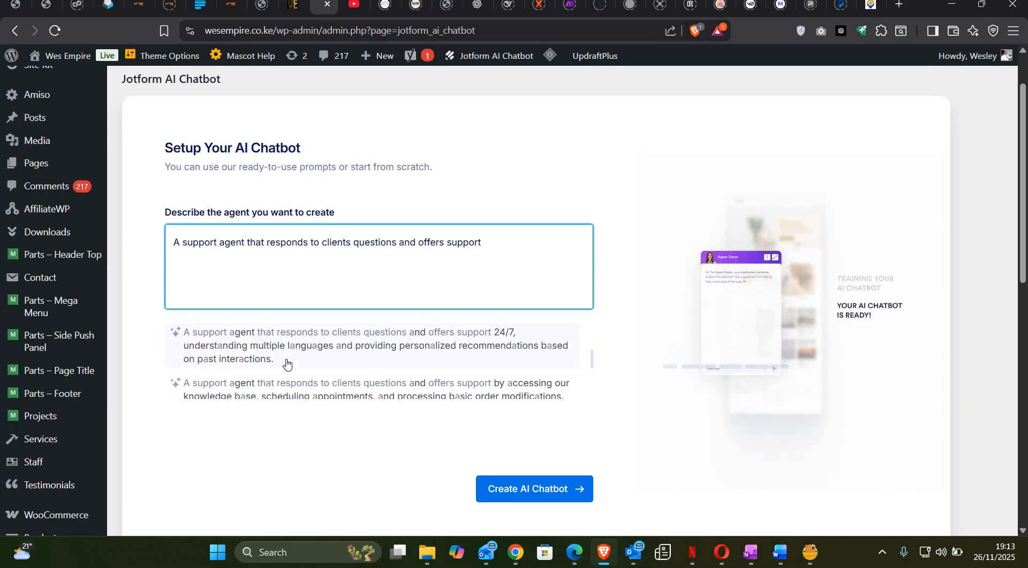
{"action": "scroll", "coordinate": [292, 355], "scroll_direction": "down", "scroll_amount": 1}
{"action": "scroll", "coordinate": [289, 367], "scroll_direction": "down", "scroll_amount": 1}
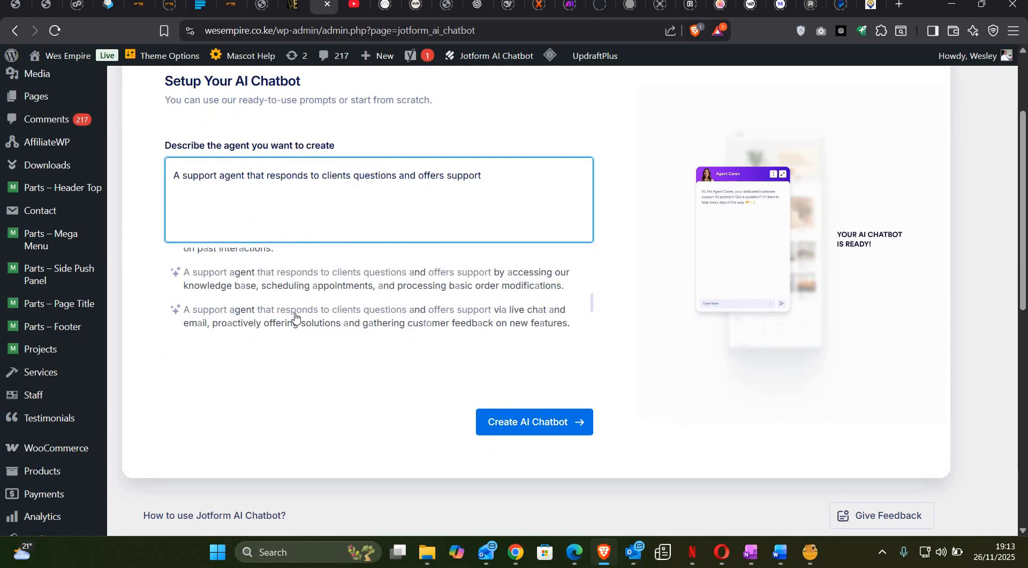
{"action": "scroll", "coordinate": [294, 305], "scroll_direction": "up", "scroll_amount": 2}
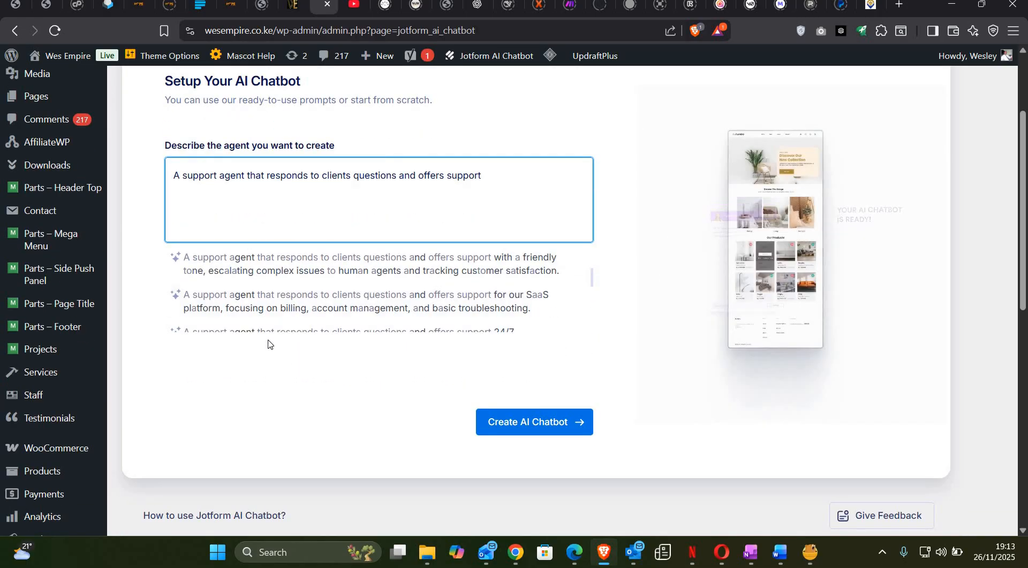
{"action": "scroll", "coordinate": [257, 353], "scroll_direction": "up", "scroll_amount": 2}
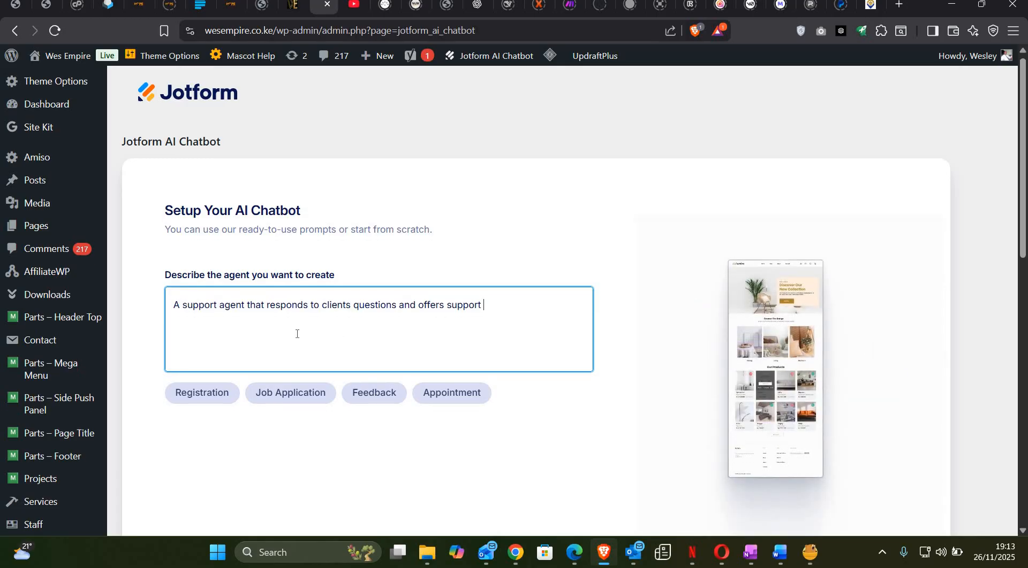
{"action": "scroll", "coordinate": [297, 336], "scroll_direction": "down", "scroll_amount": 1}
{"action": "scroll", "coordinate": [297, 337], "scroll_direction": "down", "scroll_amount": 1}
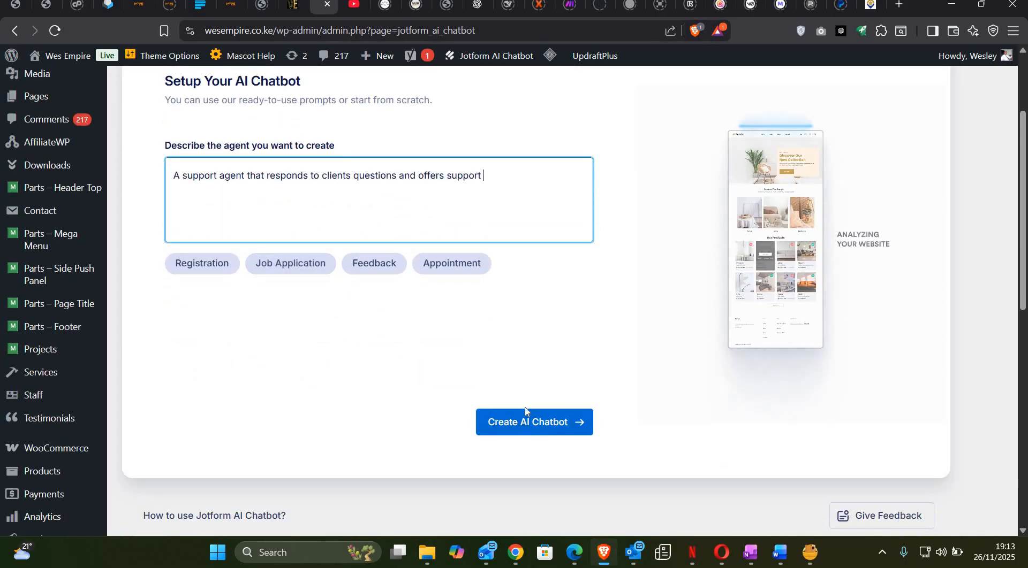
{"action": "left_click", "coordinate": [515, 424]}
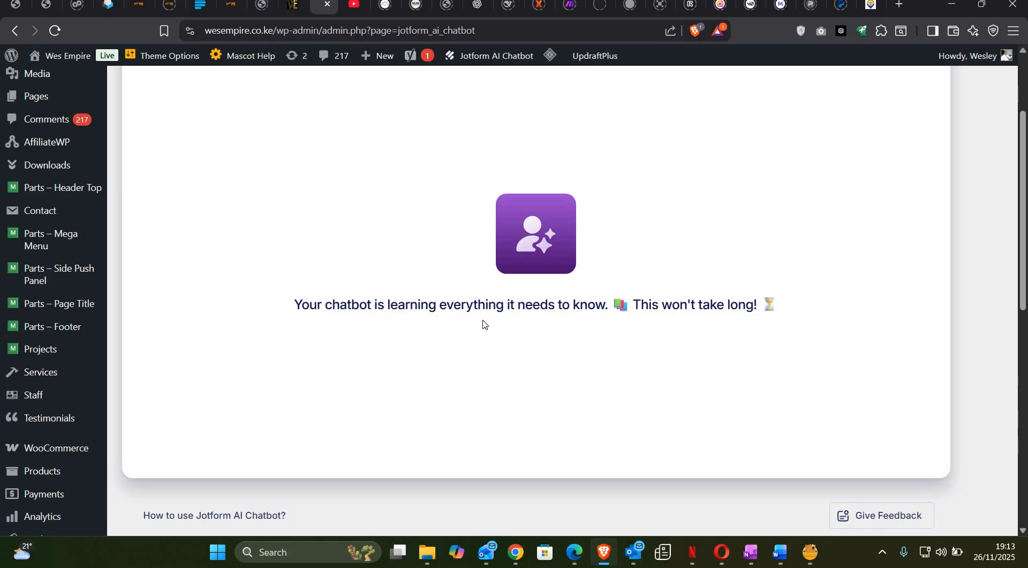
Enter the agent description "A support agent to respond to clients questions and offer support".
{"action": "scroll", "coordinate": [483, 324], "scroll_direction": "up", "scroll_amount": 1}
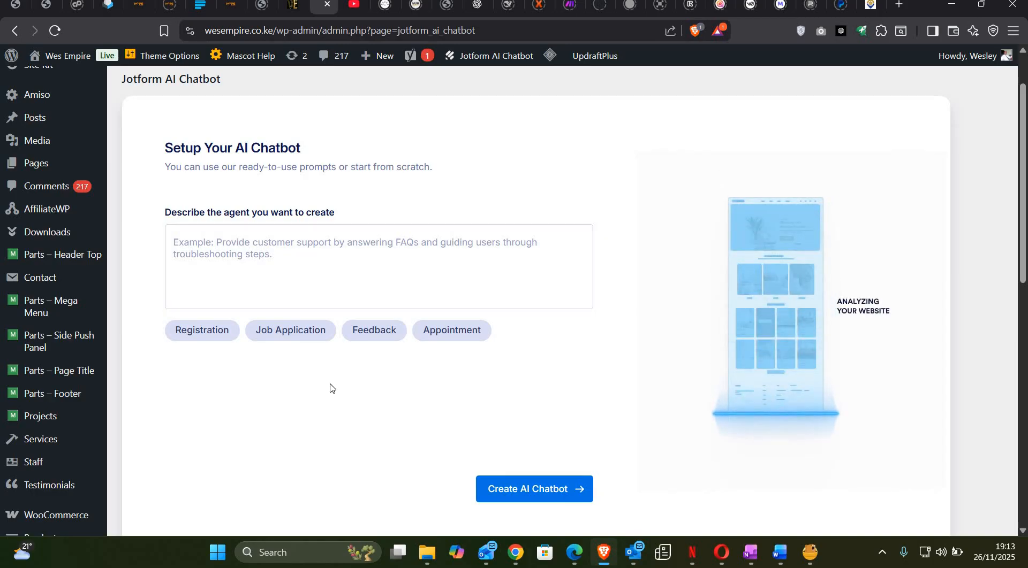
{"action": "scroll", "coordinate": [330, 387], "scroll_direction": "down", "scroll_amount": 3}
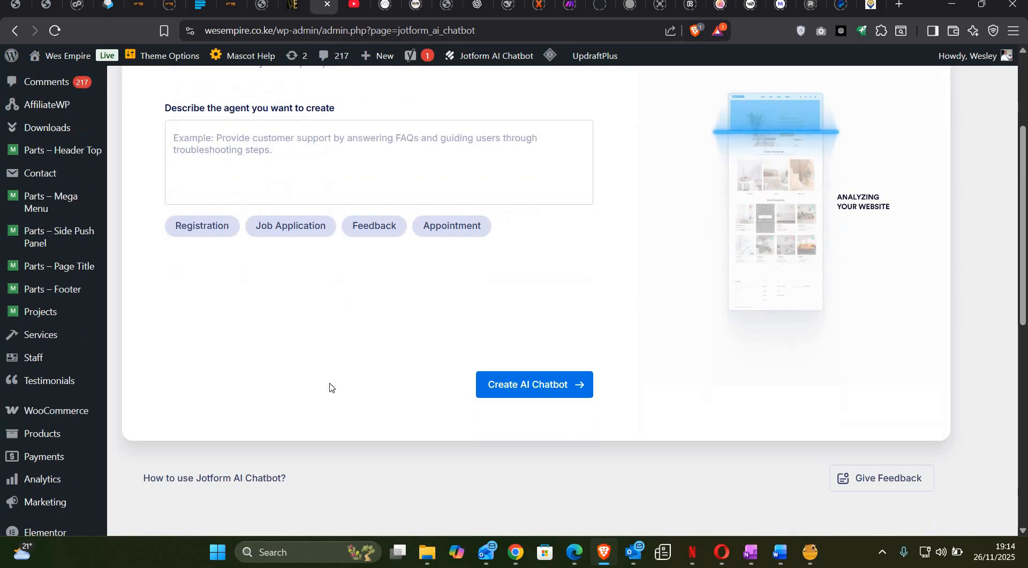
{"action": "scroll", "coordinate": [329, 388], "scroll_direction": "up", "scroll_amount": 3}
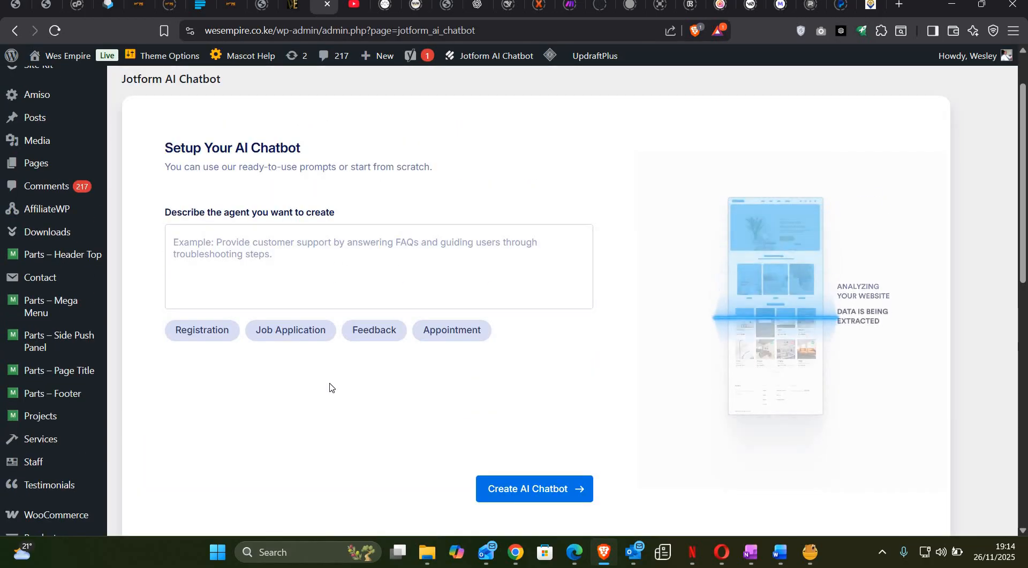
{"action": "left_click", "coordinate": [209, 244]}
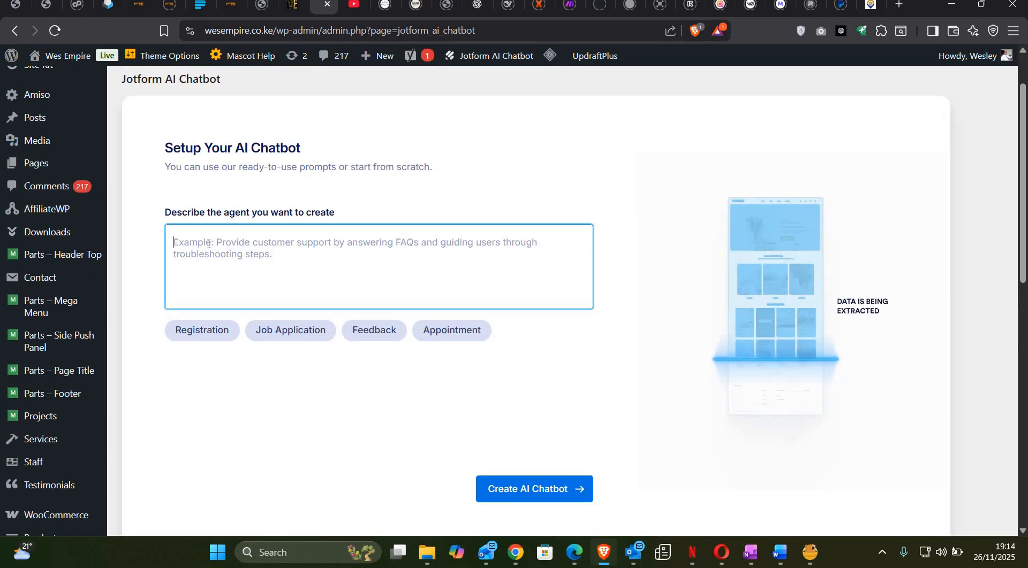
{"action": "type", "text": "A s"}
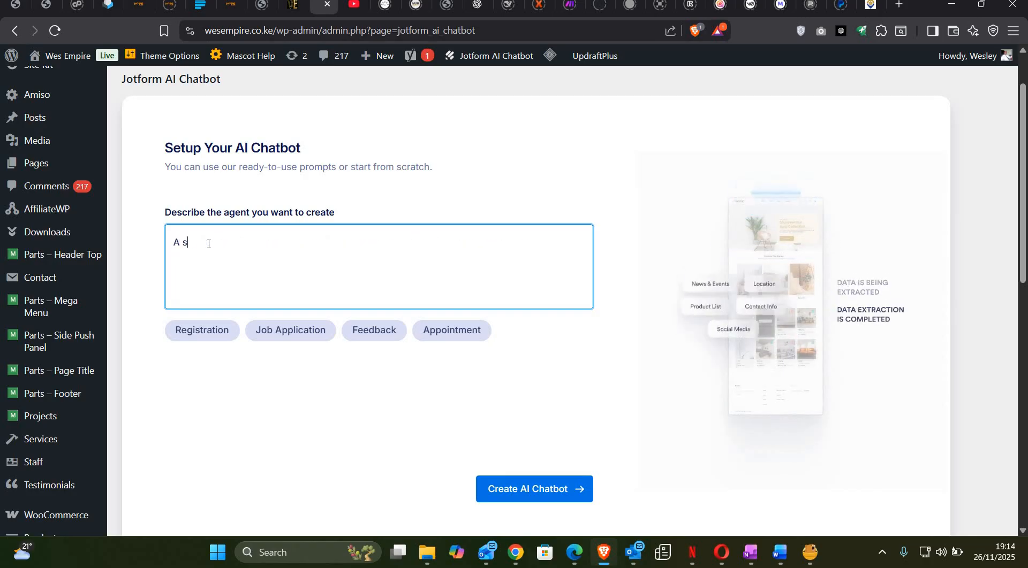
{"action": "type", "text": "upport agent to re"}
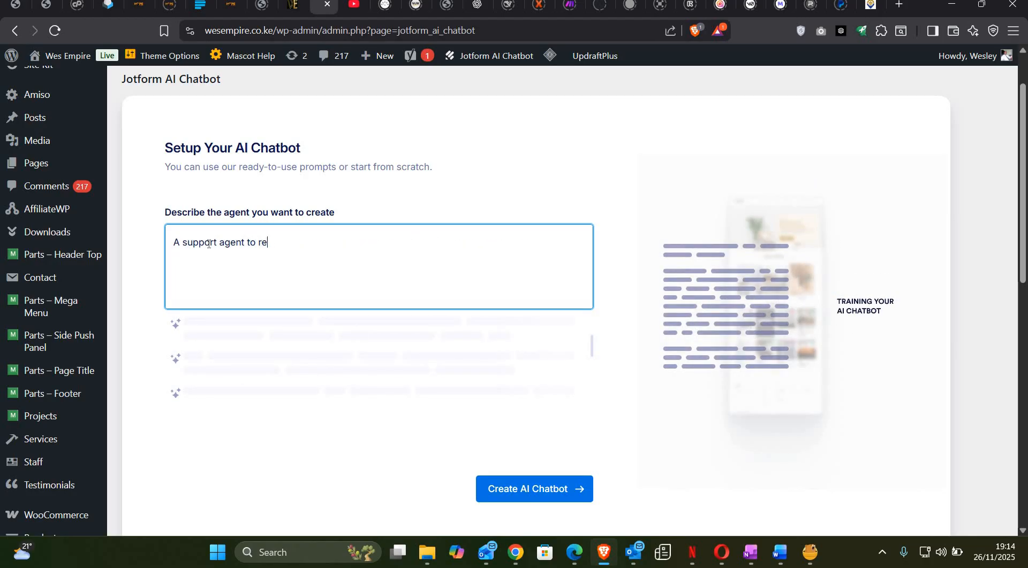
{"action": "type", "text": "spond to cl"}
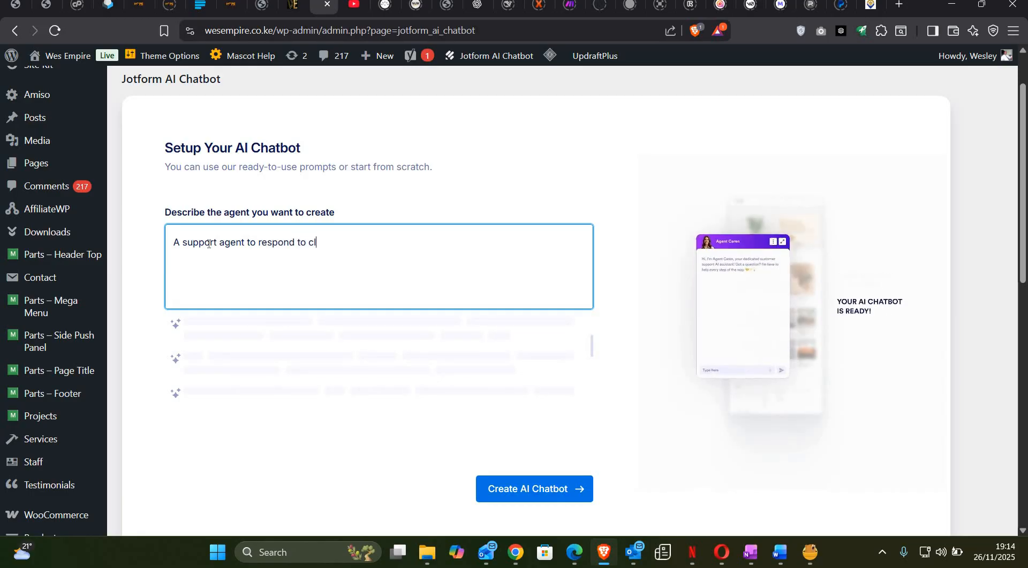
{"action": "type", "text": "ients"}
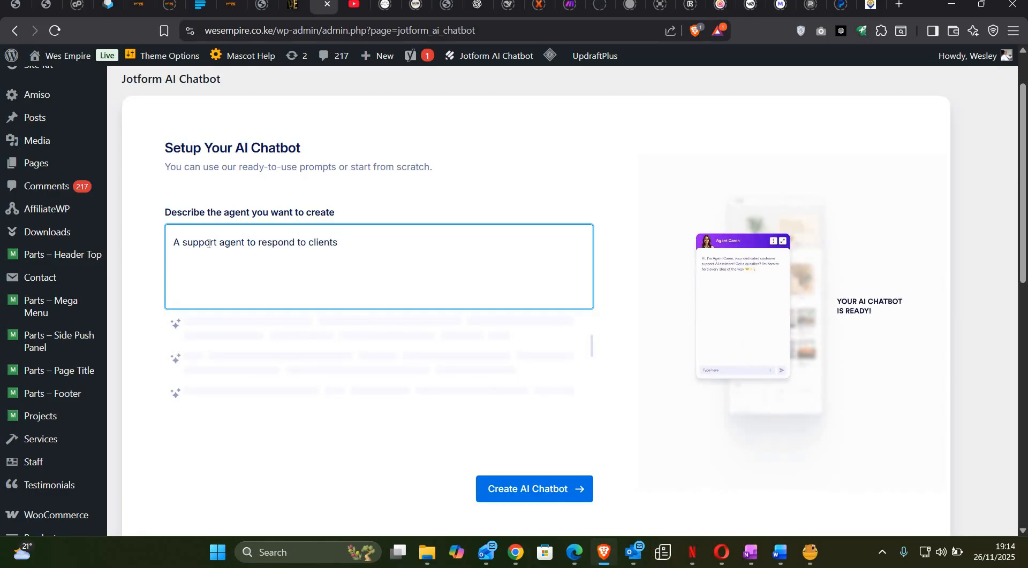
{"action": "type", "text": " questions "}
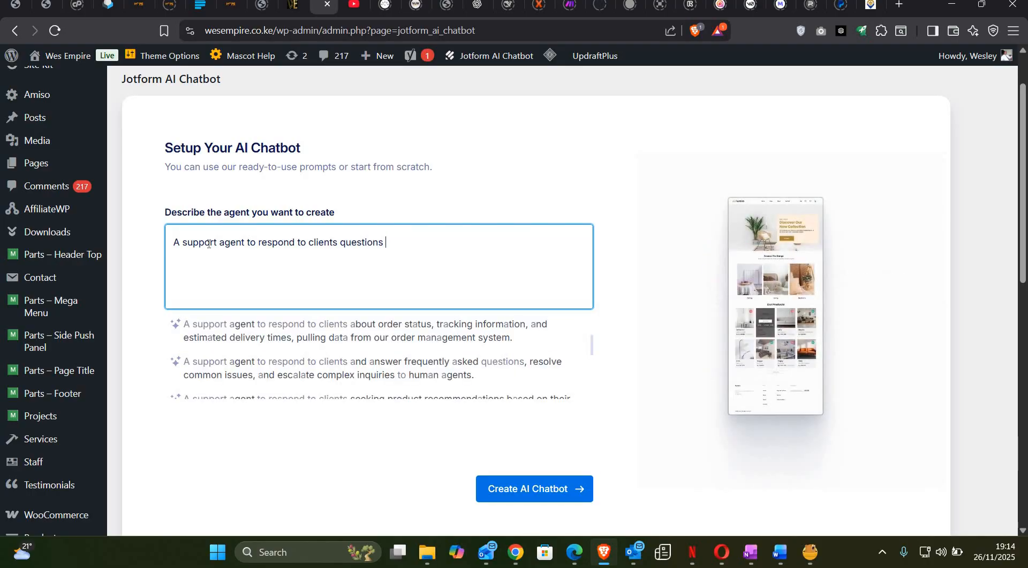
{"action": "type", "text": "and off"}
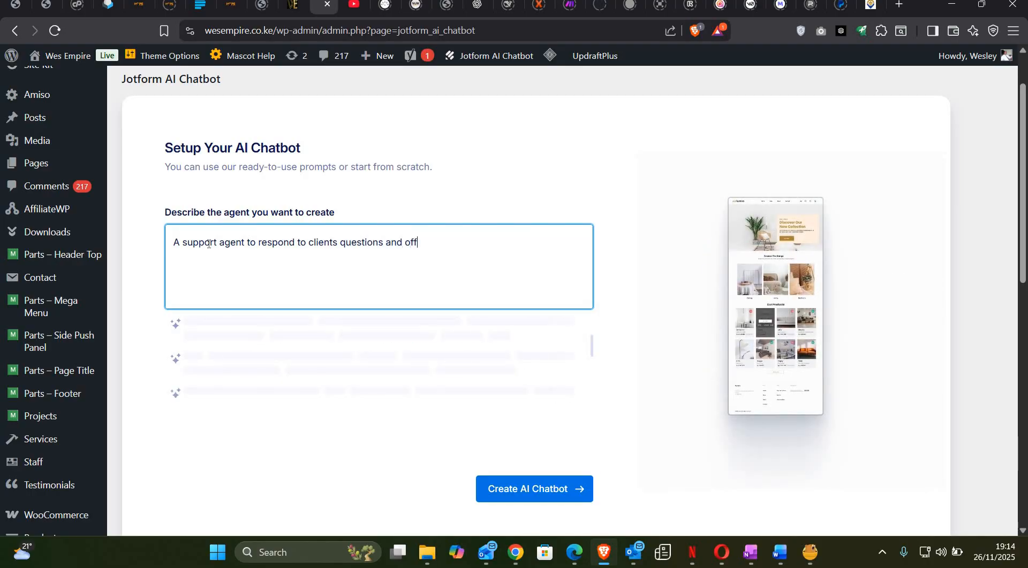
{"action": "type", "text": "er s"}
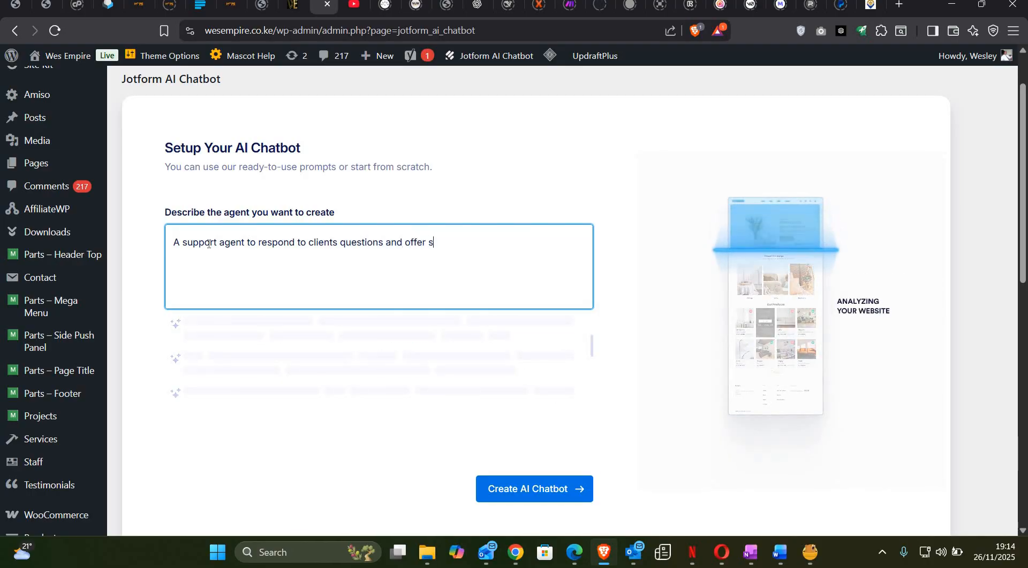
{"action": "type", "text": "upport"}
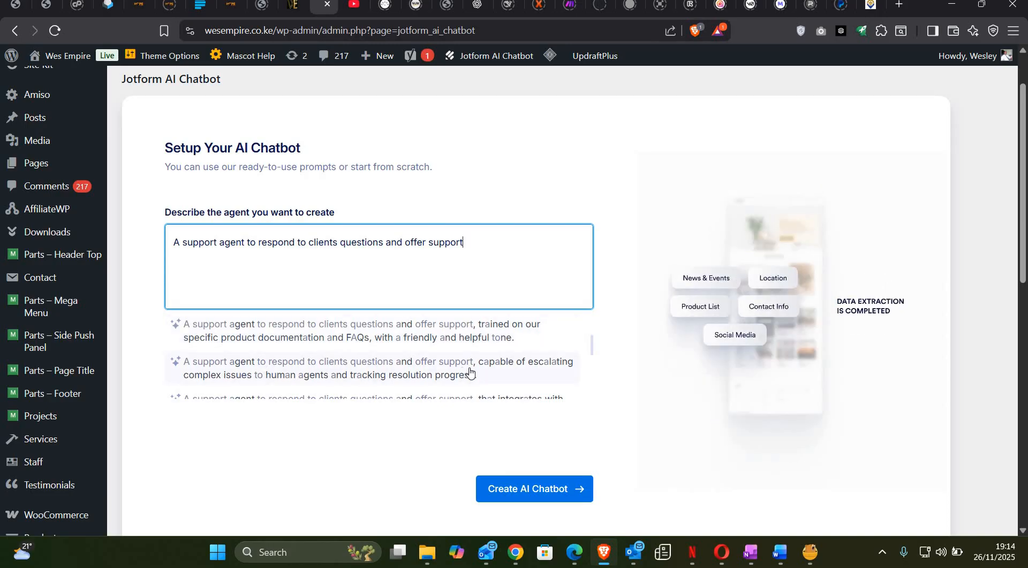
Choose the suggested prompt about escalating complex issues to human agents and tracking resolution progress, and create the AI chatbot.
{"action": "left_click", "coordinate": [226, 368]}
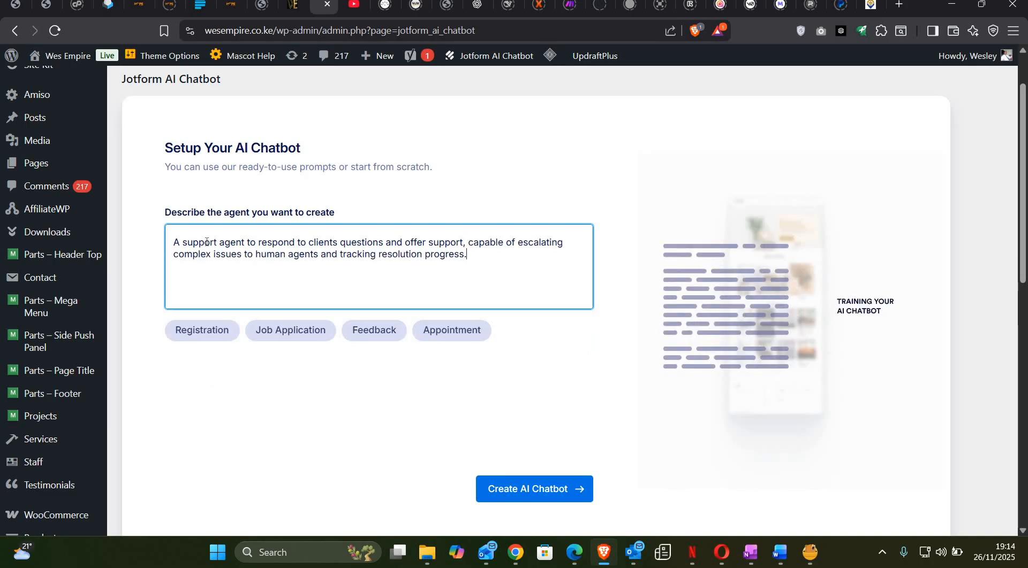
{"action": "left_click", "coordinate": [509, 492]}
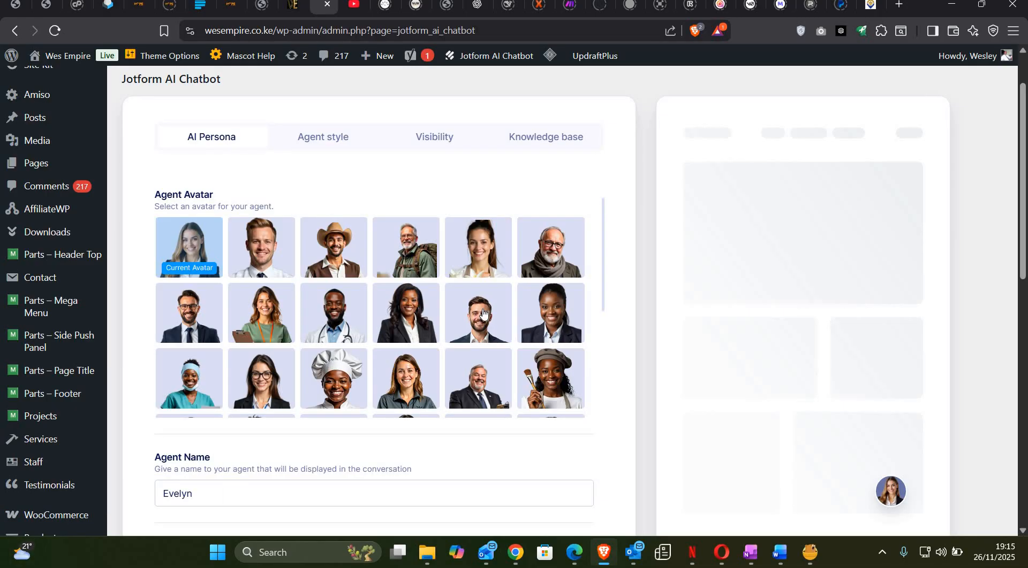
Browse the agent avatars and select the young man with glasses and a dark hoodie.
{"action": "scroll", "coordinate": [483, 314], "scroll_direction": "down", "scroll_amount": 2}
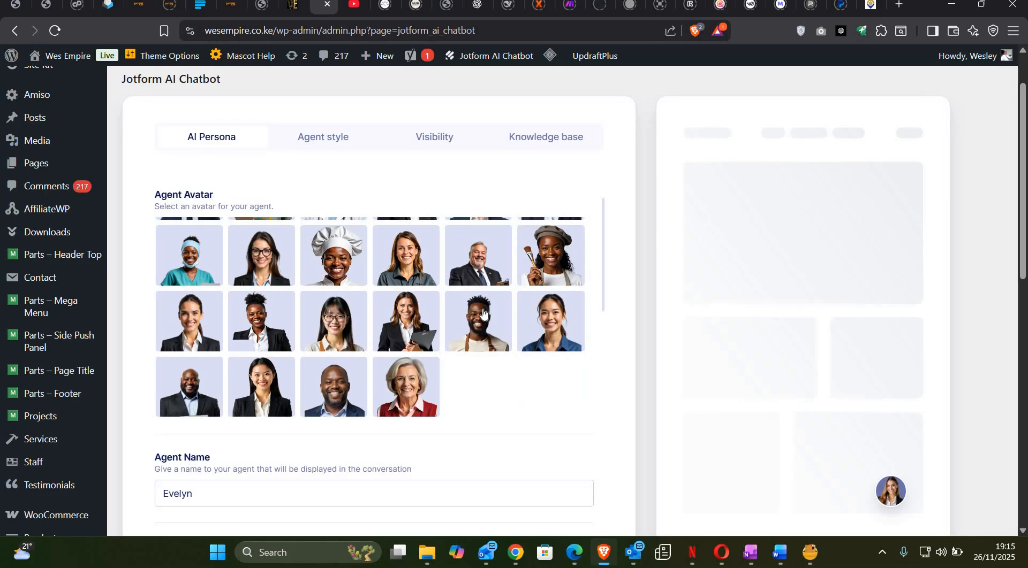
{"action": "scroll", "coordinate": [436, 319], "scroll_direction": "down", "scroll_amount": 1}
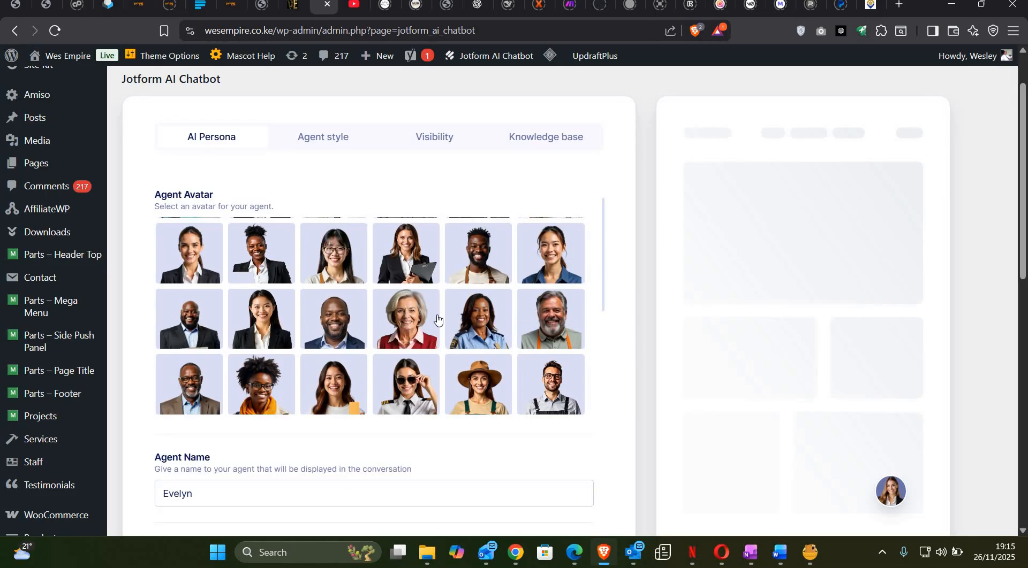
{"action": "scroll", "coordinate": [438, 320], "scroll_direction": "down", "scroll_amount": 4}
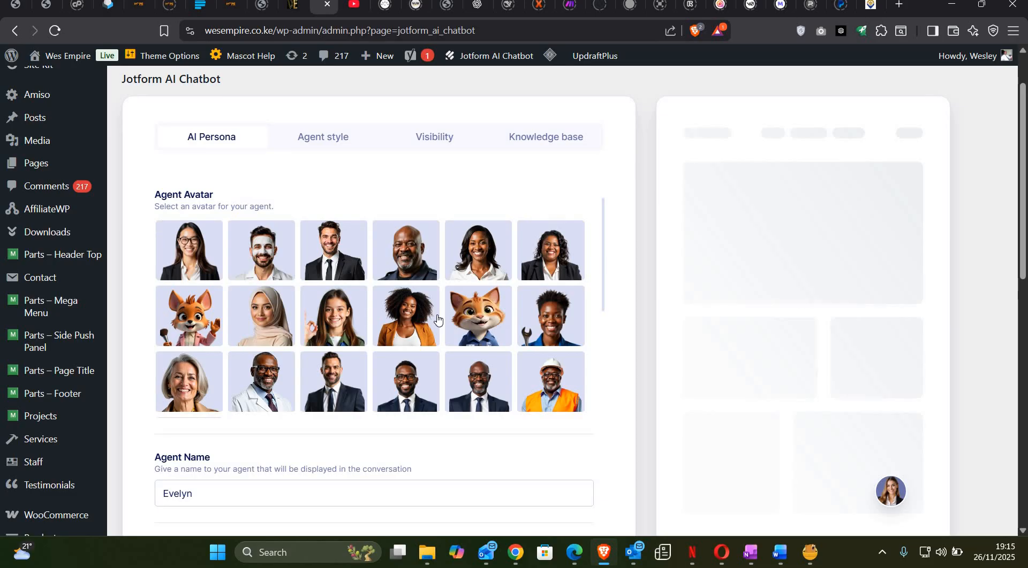
{"action": "scroll", "coordinate": [437, 319], "scroll_direction": "down", "scroll_amount": 2}
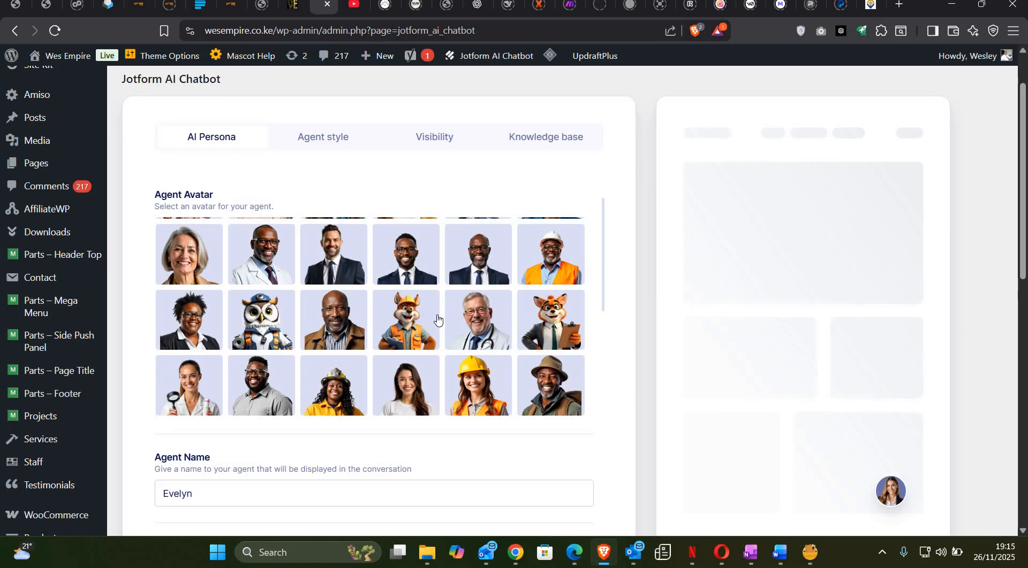
{"action": "scroll", "coordinate": [436, 320], "scroll_direction": "down", "scroll_amount": 2}
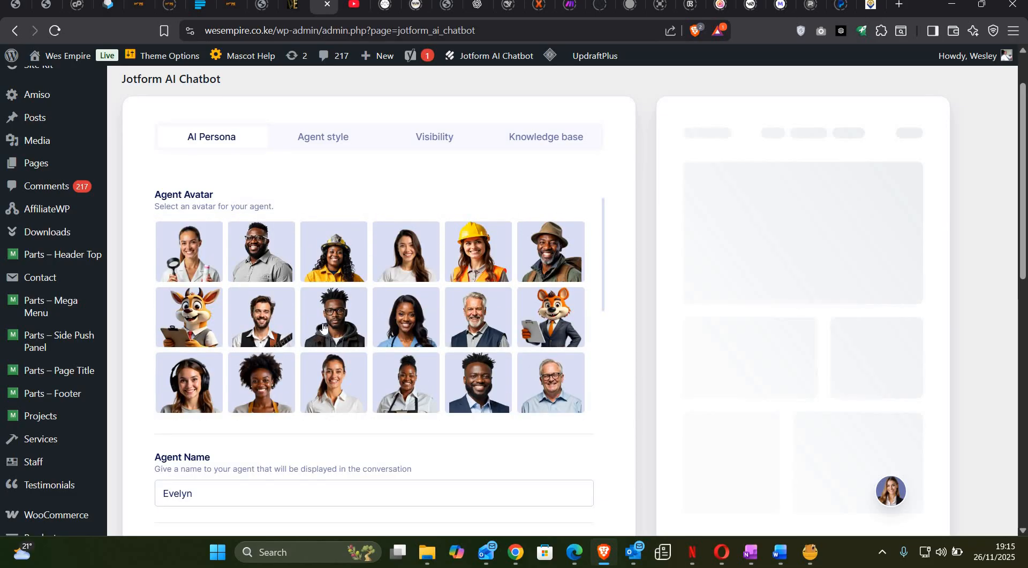
{"action": "left_click", "coordinate": [336, 315]}
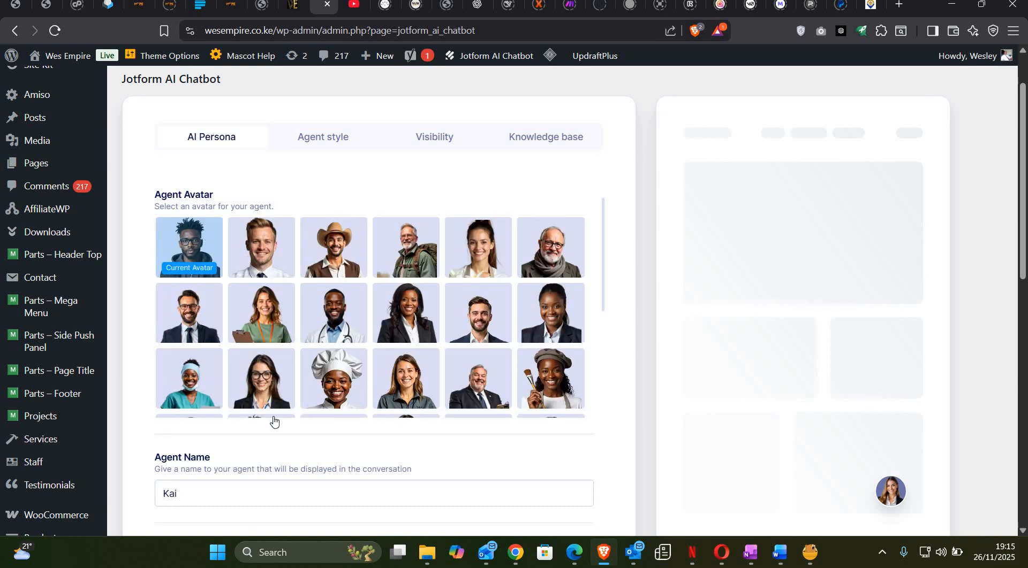
Replace the agent's name with the first word of the site's name.
{"action": "scroll", "coordinate": [270, 420], "scroll_direction": "down", "scroll_amount": 2}
{"action": "scroll", "coordinate": [215, 450], "scroll_direction": "down", "scroll_amount": 1}
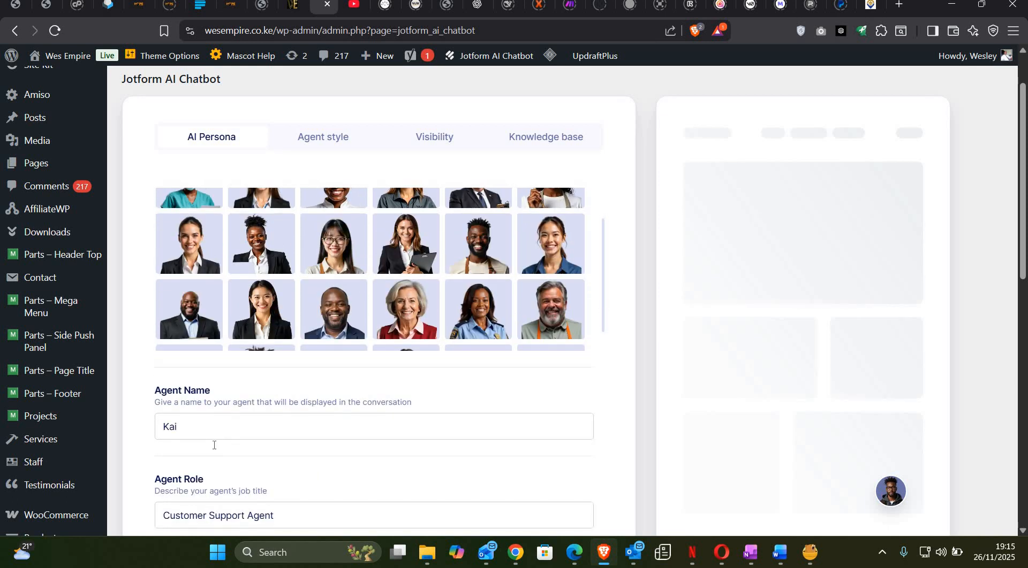
{"action": "scroll", "coordinate": [214, 445], "scroll_direction": "down", "scroll_amount": 3}
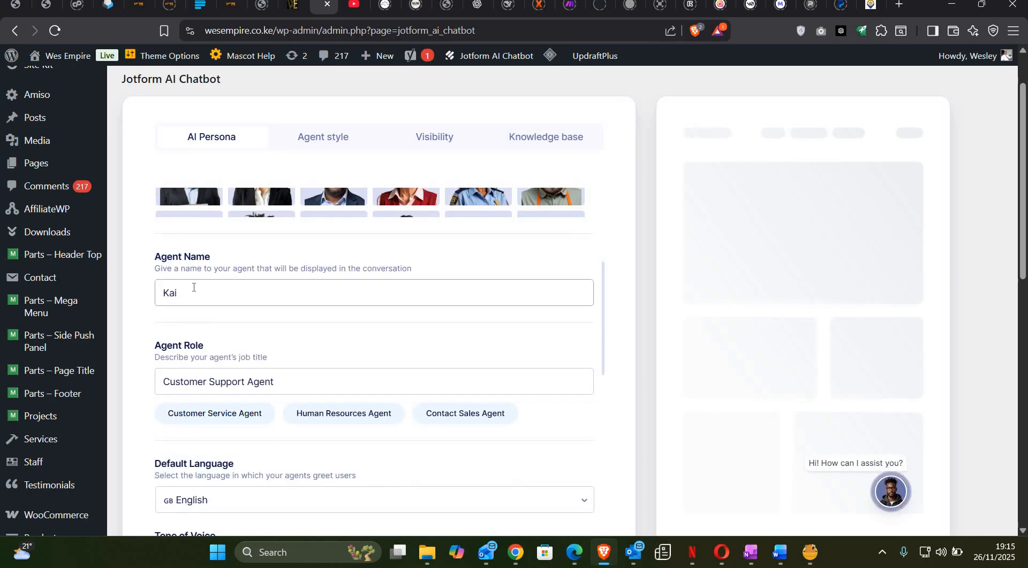
{"action": "left_click", "coordinate": [193, 287]}
{"action": "double_click", "coordinate": [198, 293]}
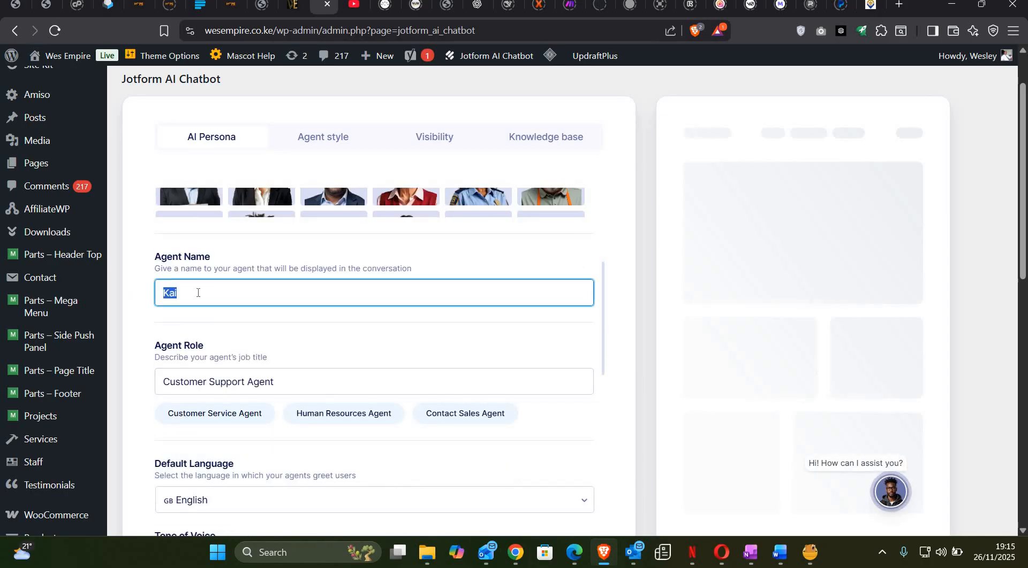
{"action": "type", "text": "WE"}
{"action": "left_click", "coordinate": [170, 392]}
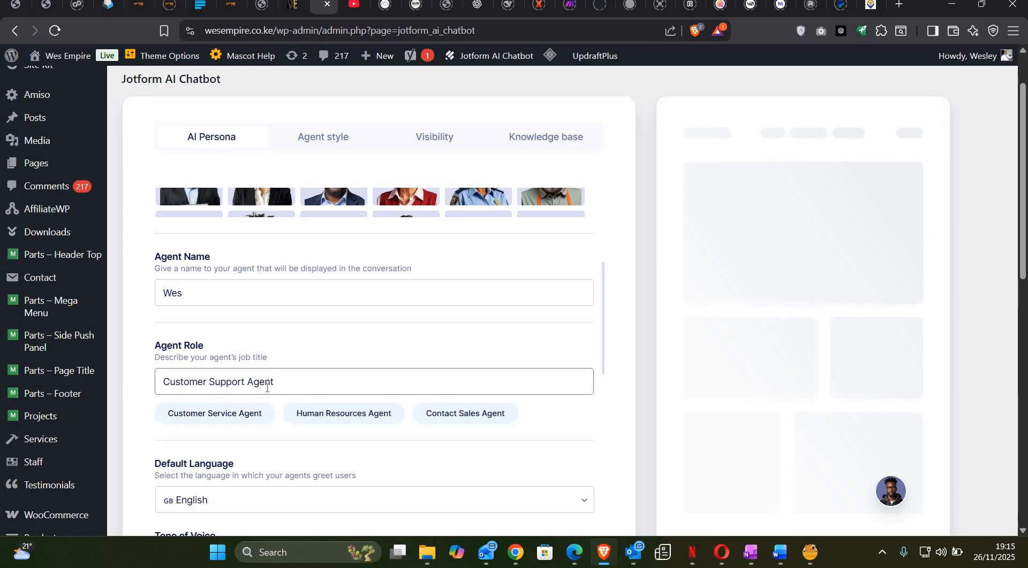
{"action": "left_click", "coordinate": [343, 418]}
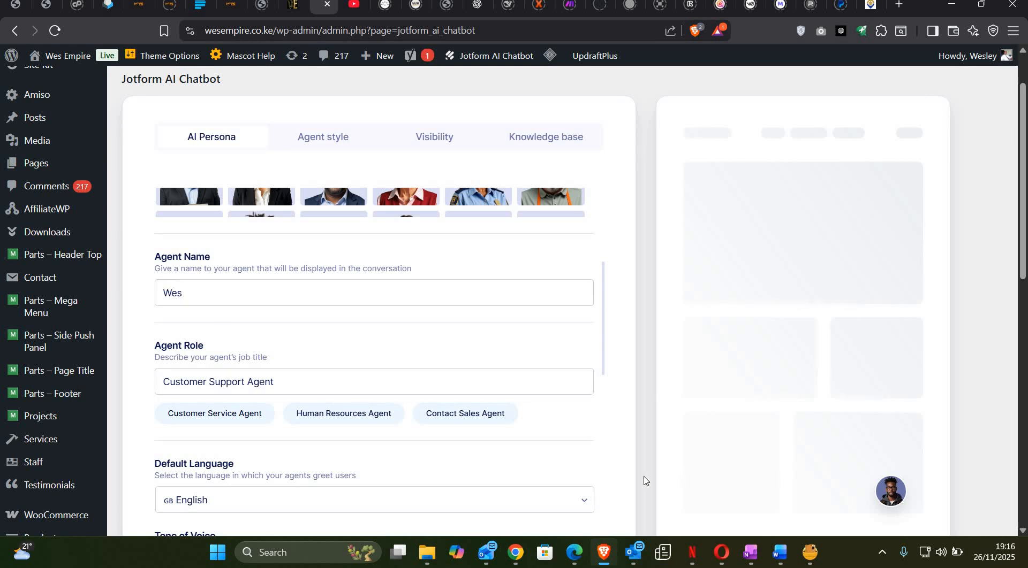
Check the default language options, keeping English, and choose Professional as the agent's tone of voice.
{"action": "scroll", "coordinate": [580, 425], "scroll_direction": "down", "scroll_amount": 4}
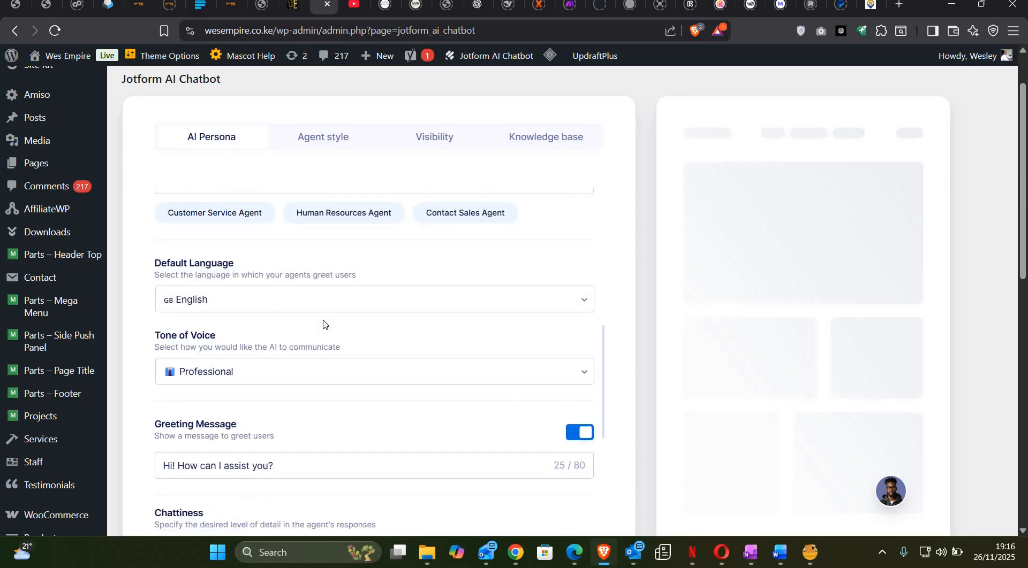
{"action": "left_click", "coordinate": [221, 299]}
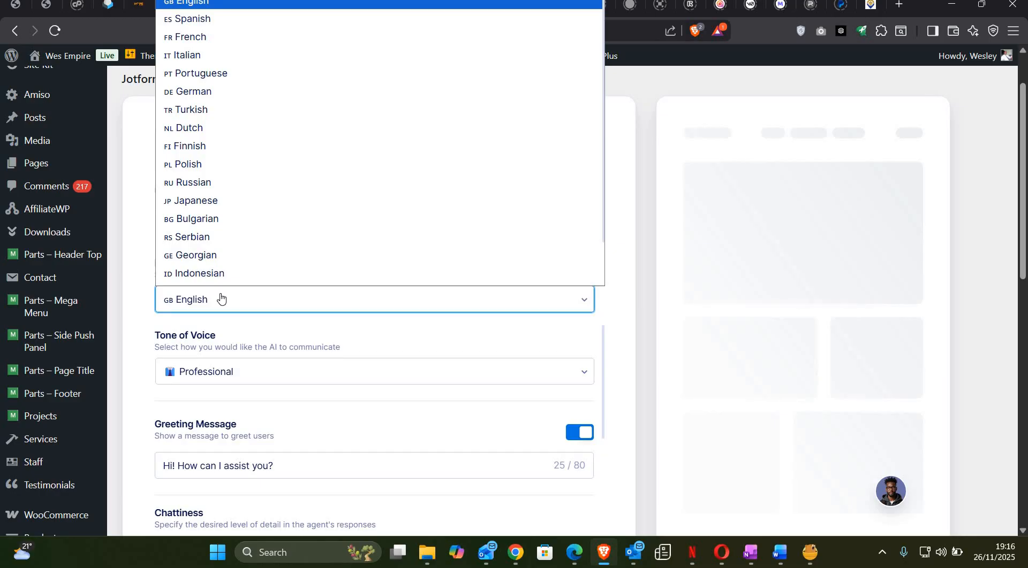
{"action": "left_click", "coordinate": [220, 298]}
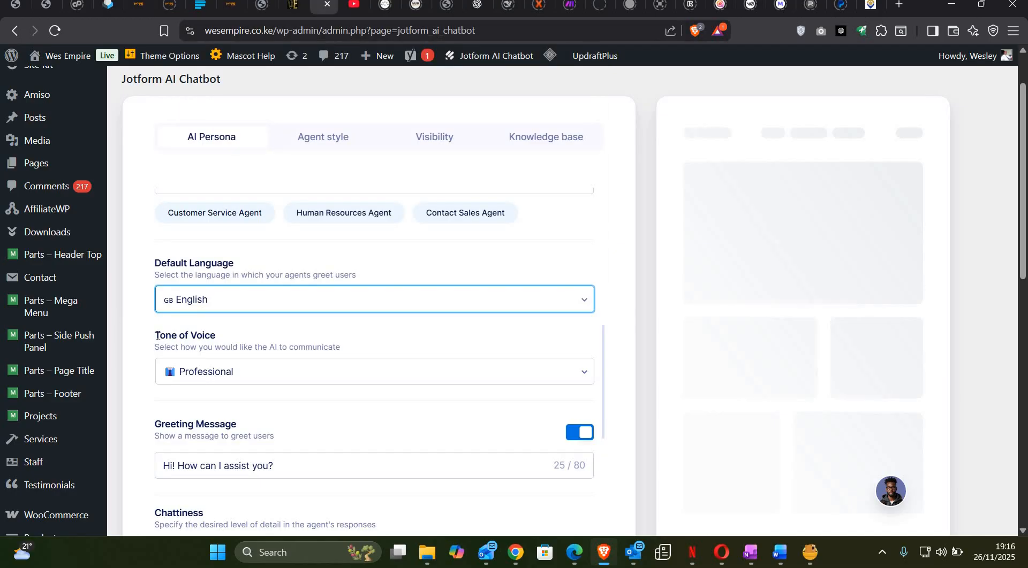
{"action": "left_click", "coordinate": [228, 376]}
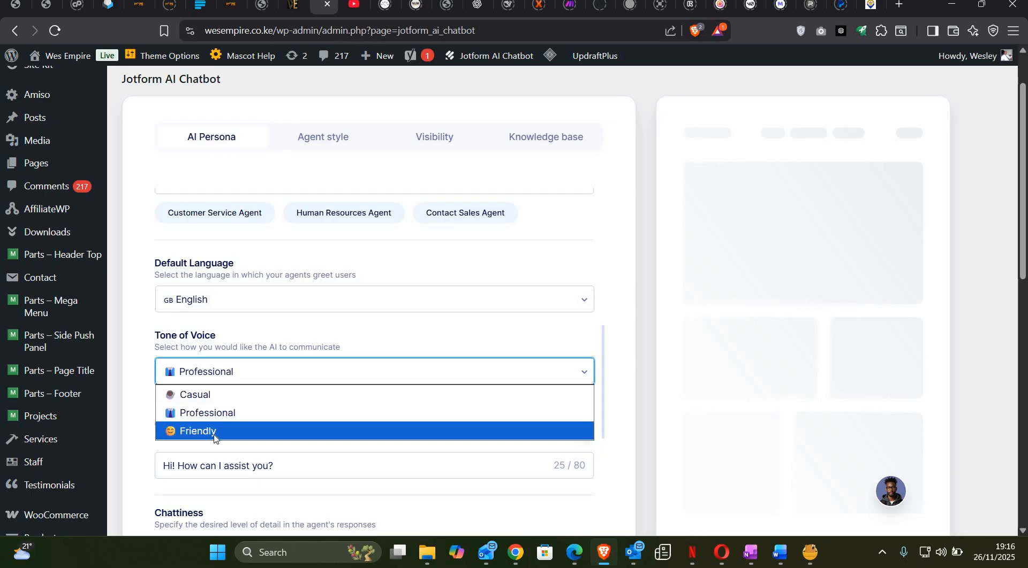
{"action": "left_click", "coordinate": [219, 414]}
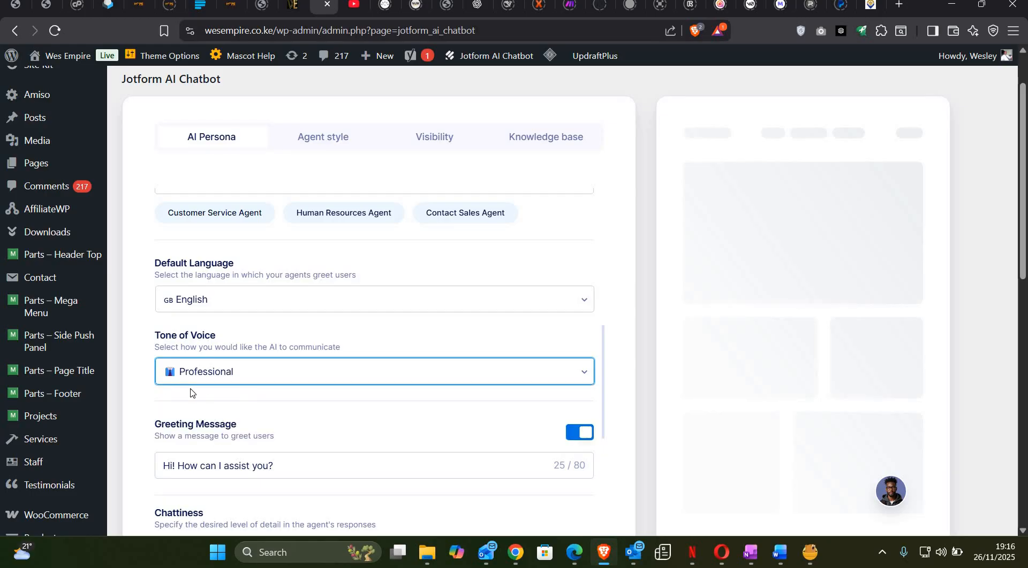
Add a blank chat guideline below the existing ones and delete it again.
{"action": "scroll", "coordinate": [158, 394], "scroll_direction": "down", "scroll_amount": 1}
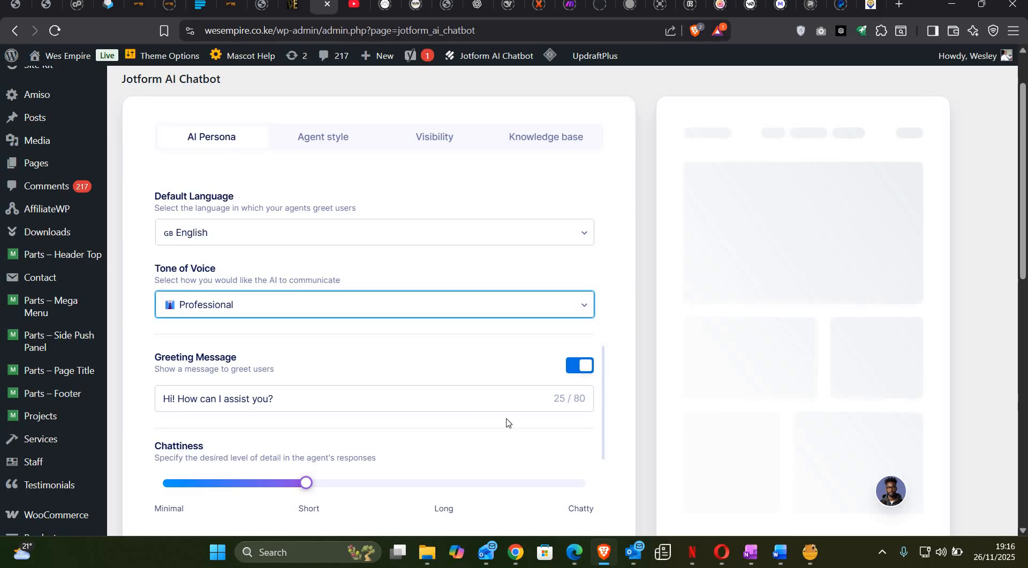
{"action": "scroll", "coordinate": [291, 387], "scroll_direction": "down", "scroll_amount": 3}
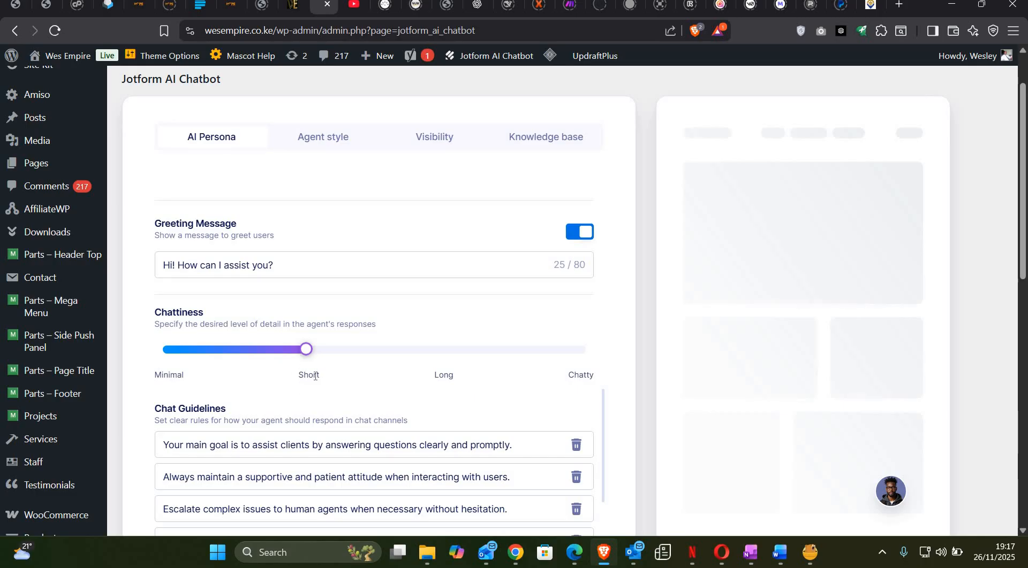
{"action": "scroll", "coordinate": [314, 376], "scroll_direction": "down", "scroll_amount": 5}
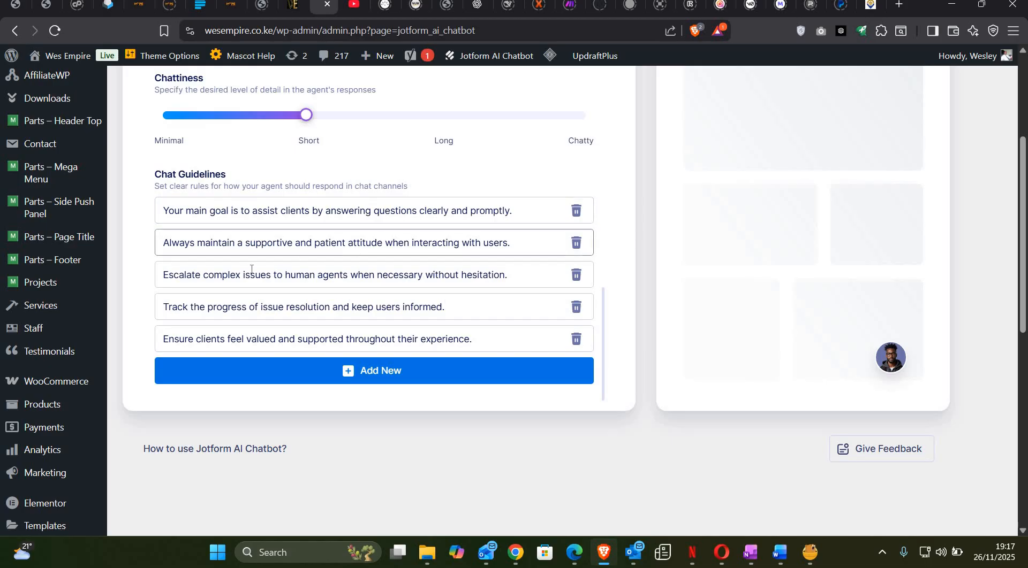
{"action": "left_click", "coordinate": [365, 378]}
{"action": "left_click", "coordinate": [217, 345]}
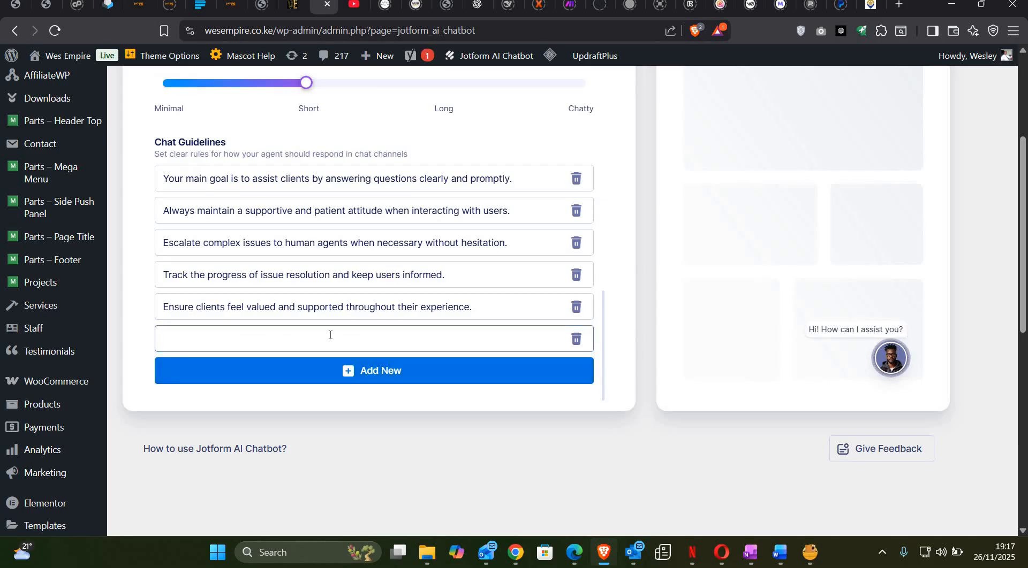
{"action": "left_click", "coordinate": [577, 341]}
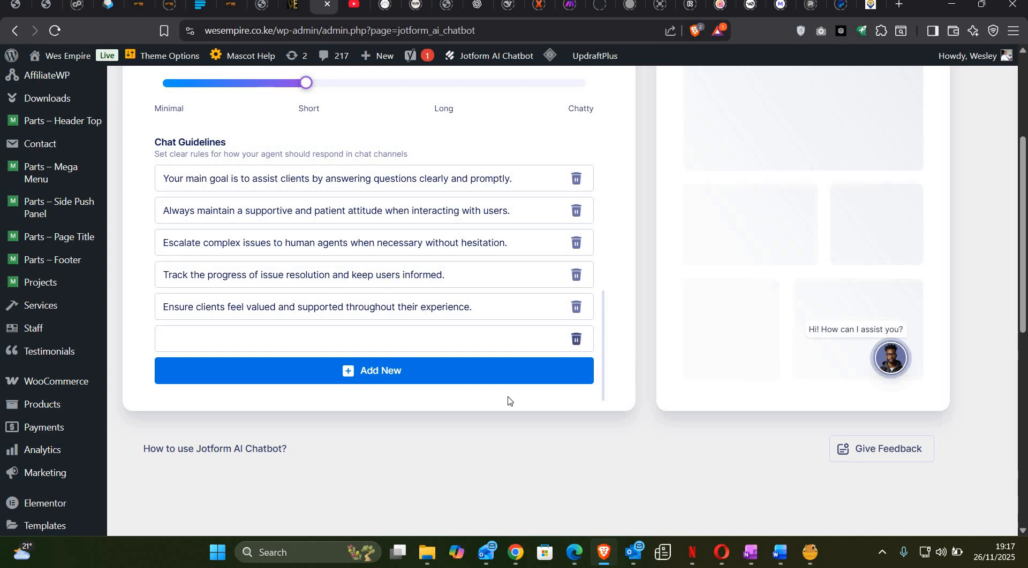
Set the start color of the agent's background to red #D0021B in the agent style settings.
{"action": "left_click", "coordinate": [544, 362]}
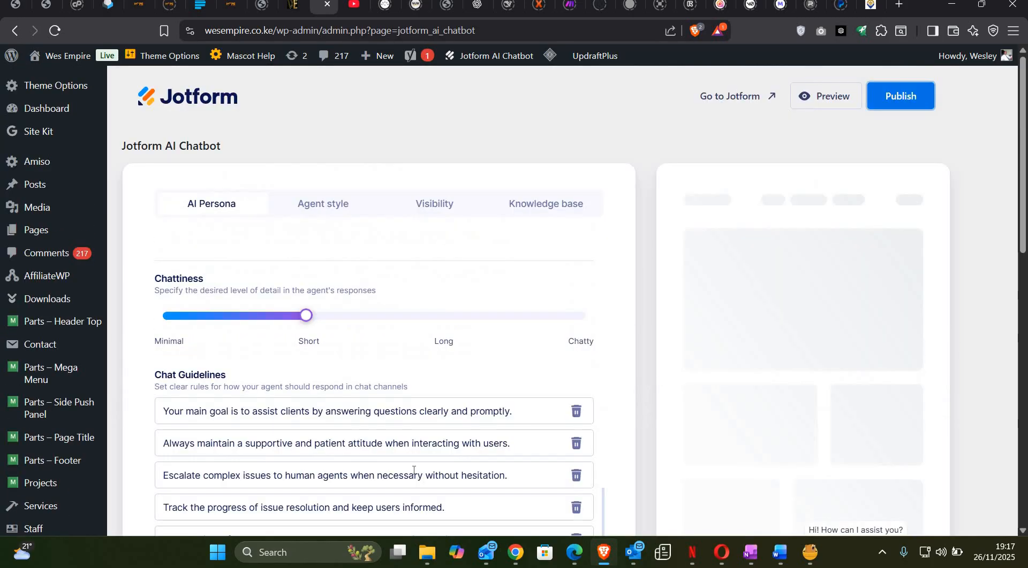
{"action": "left_click", "coordinate": [333, 206]}
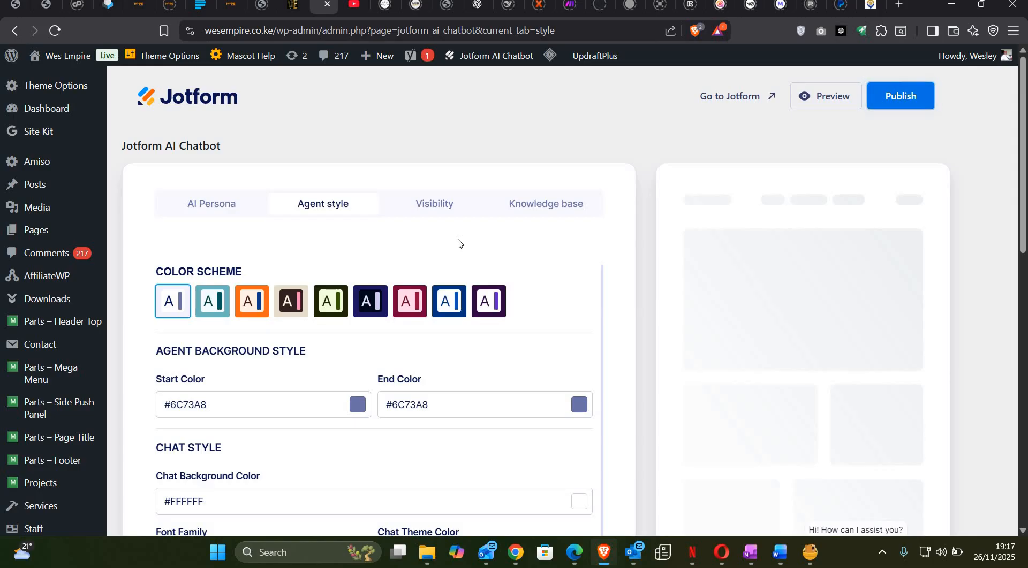
{"action": "scroll", "coordinate": [458, 242], "scroll_direction": "down", "scroll_amount": 1}
{"action": "scroll", "coordinate": [458, 243], "scroll_direction": "down", "scroll_amount": 1}
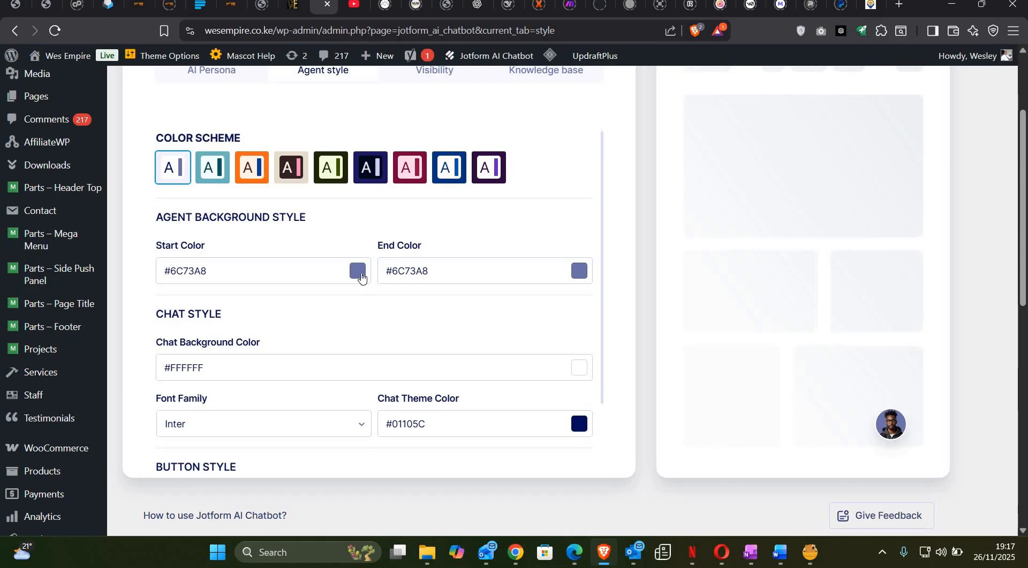
{"action": "left_click", "coordinate": [357, 273]}
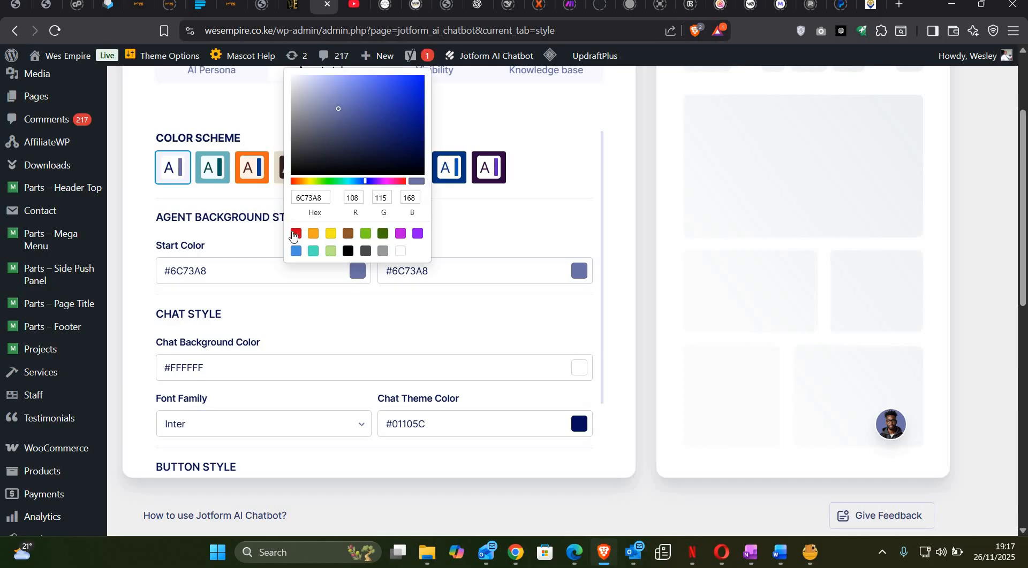
{"action": "left_click", "coordinate": [295, 234]}
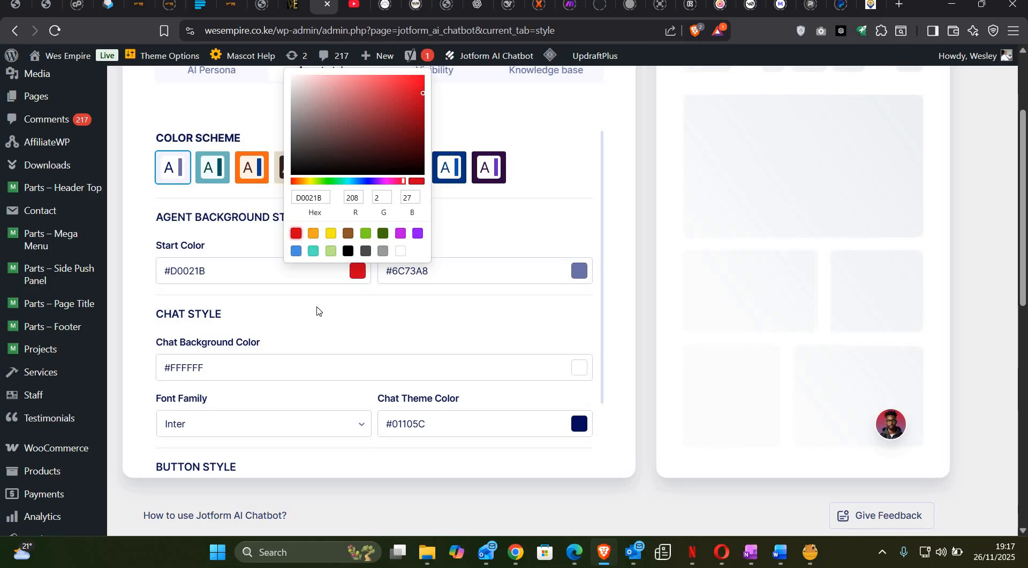
{"action": "left_click", "coordinate": [553, 292]}
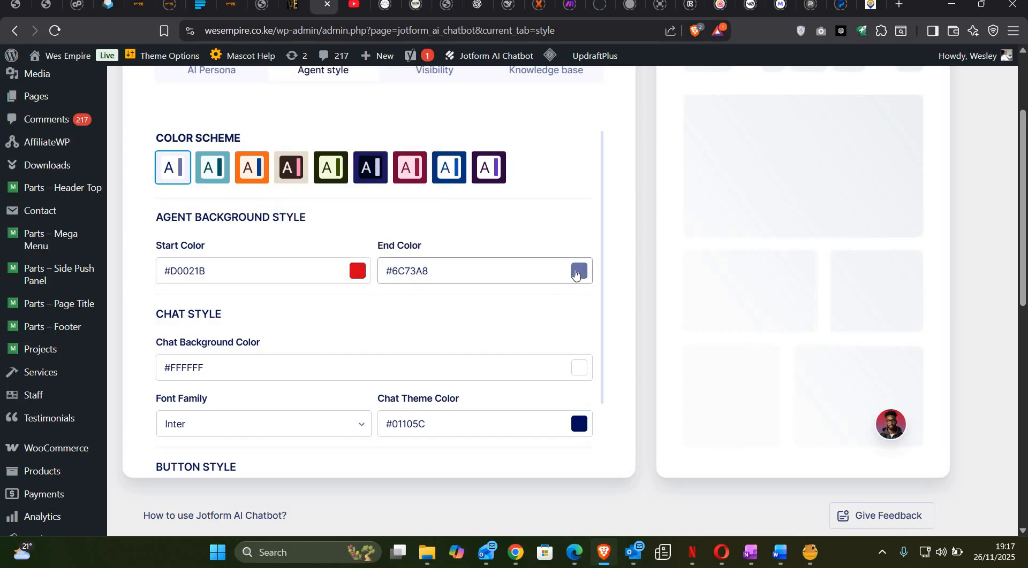
Set the end color of the agent's background to orange #F5A623.
{"action": "left_click", "coordinate": [575, 272]}
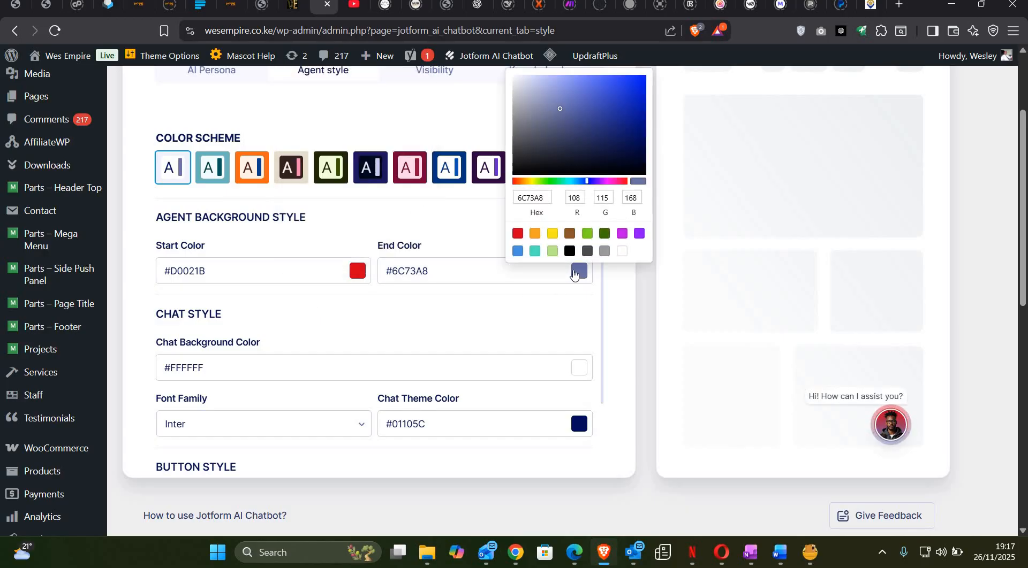
{"action": "left_click", "coordinate": [535, 234]}
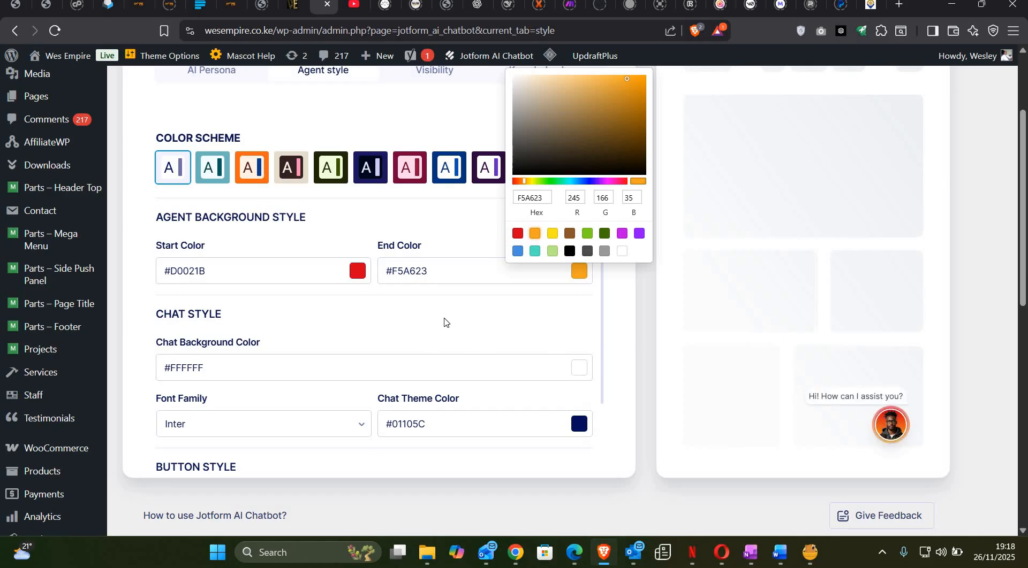
{"action": "left_click", "coordinate": [444, 321]}
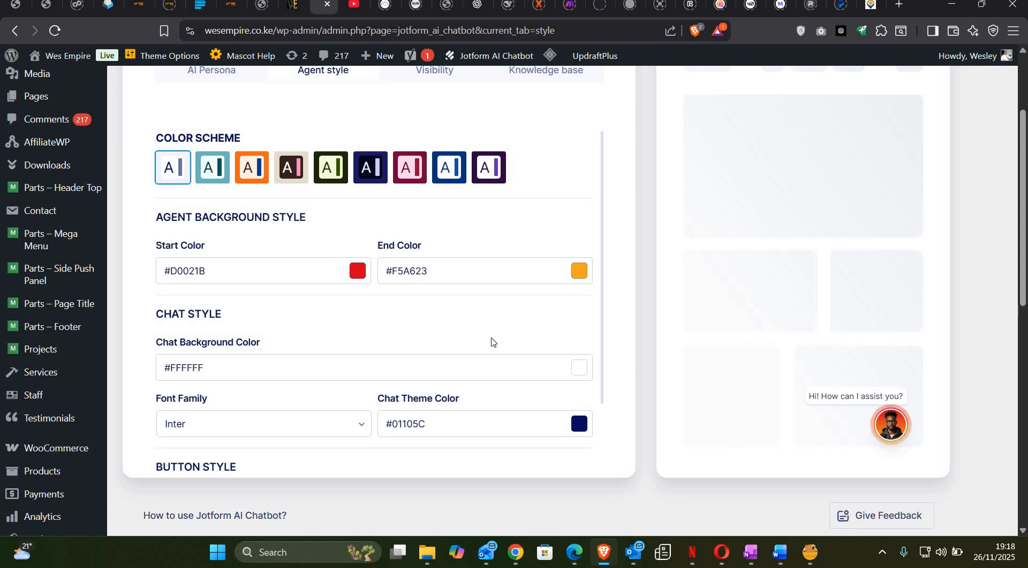
Change the chat button color to red #D0021B in the button style settings.
{"action": "scroll", "coordinate": [491, 341], "scroll_direction": "down", "scroll_amount": 2}
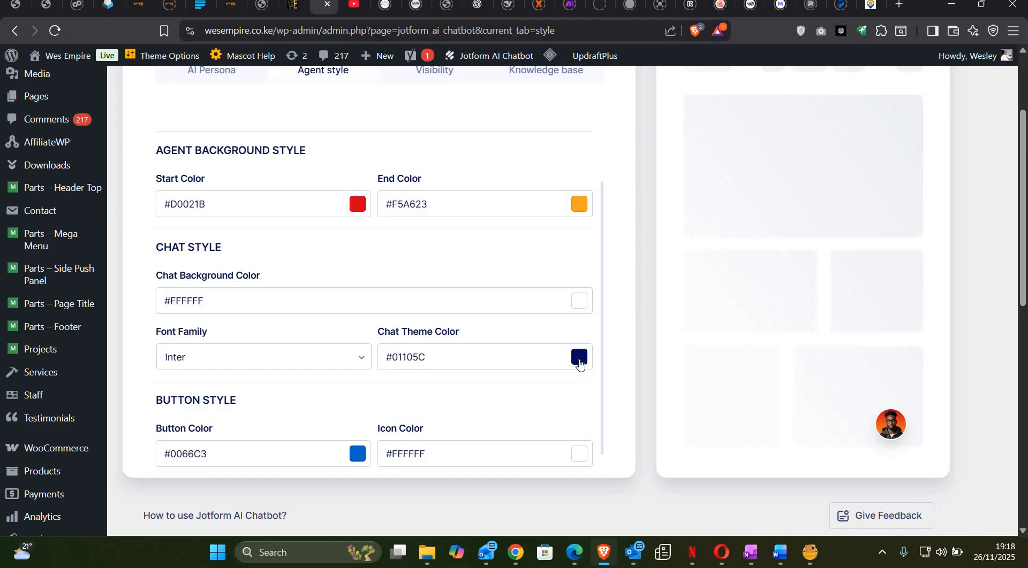
{"action": "scroll", "coordinate": [561, 381], "scroll_direction": "down", "scroll_amount": 3}
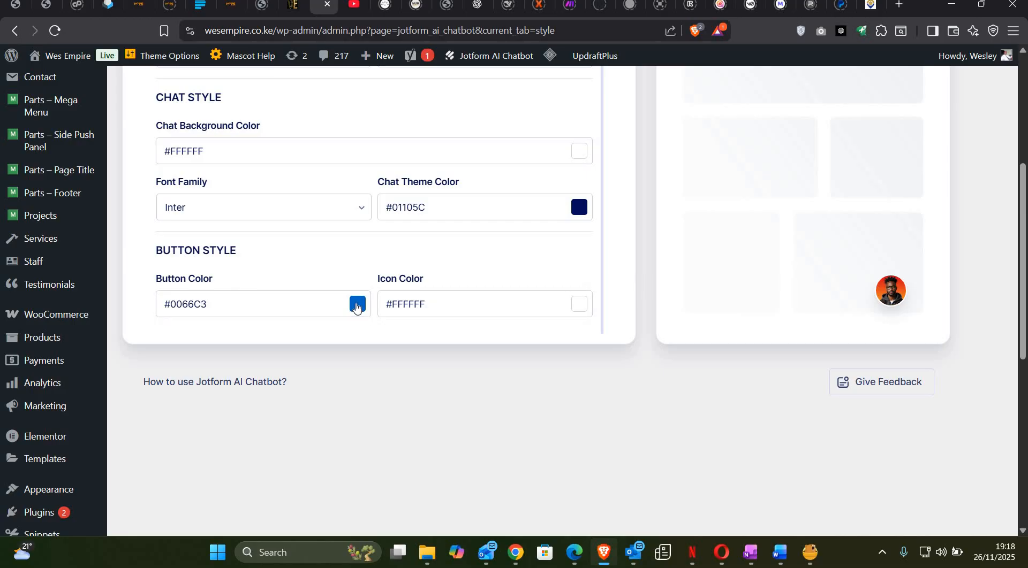
{"action": "left_click", "coordinate": [357, 305]}
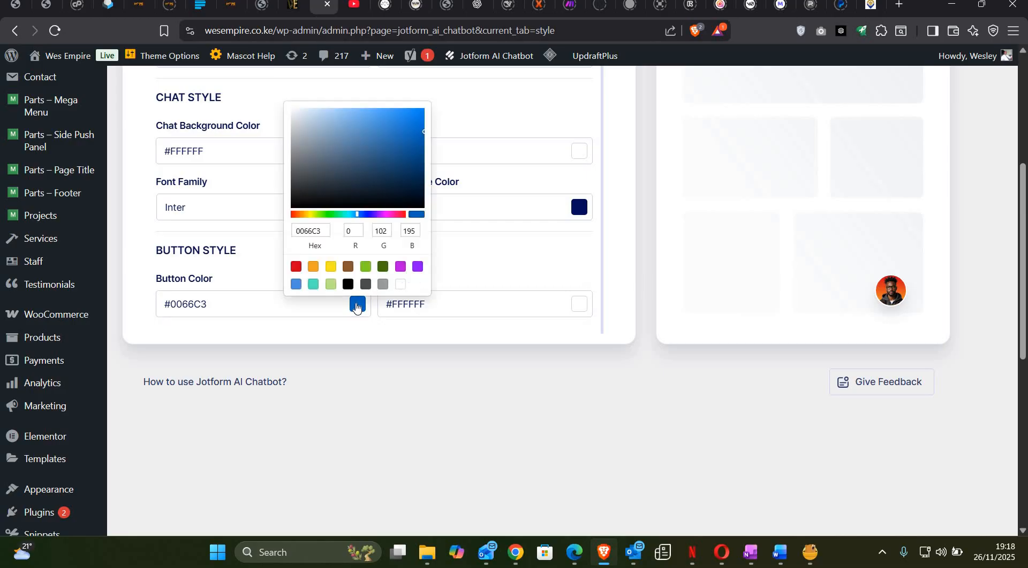
{"action": "left_click", "coordinate": [296, 266]}
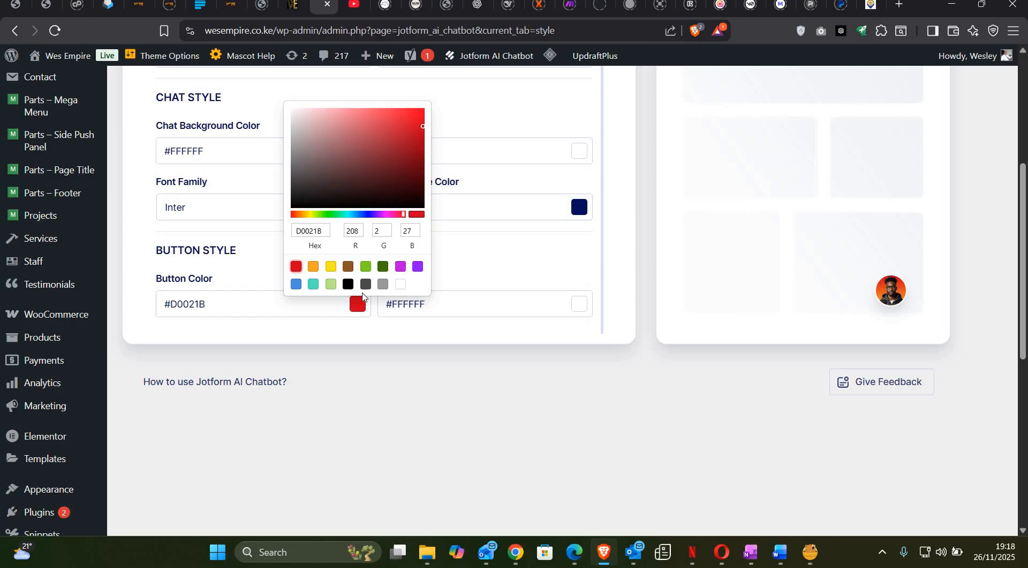
{"action": "left_click", "coordinate": [460, 279]}
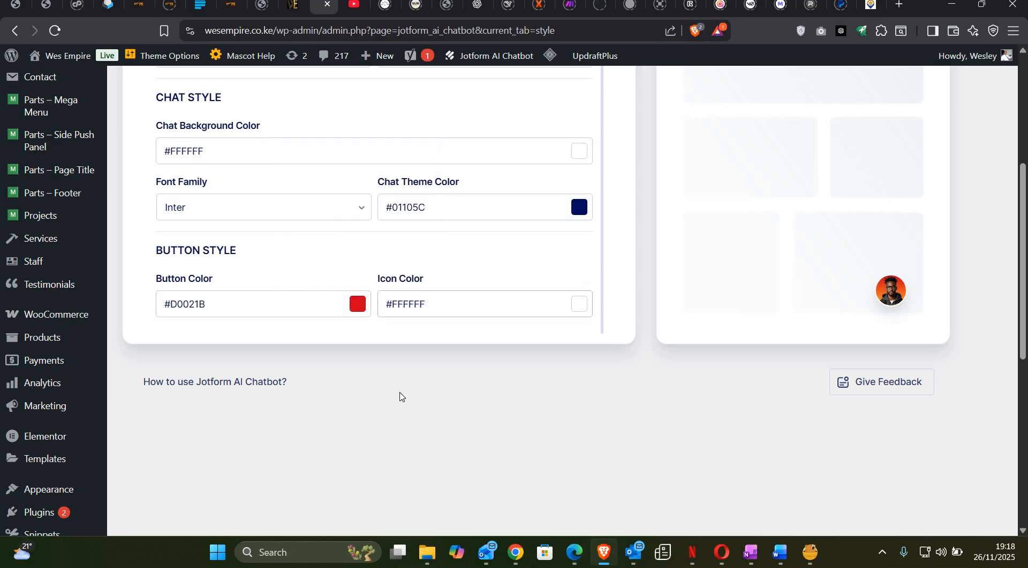
Open the chat window in the live preview and inspect how the agent's new colors look.
{"action": "scroll", "coordinate": [401, 397], "scroll_direction": "up", "scroll_amount": 3}
{"action": "scroll", "coordinate": [401, 394], "scroll_direction": "down", "scroll_amount": 1}
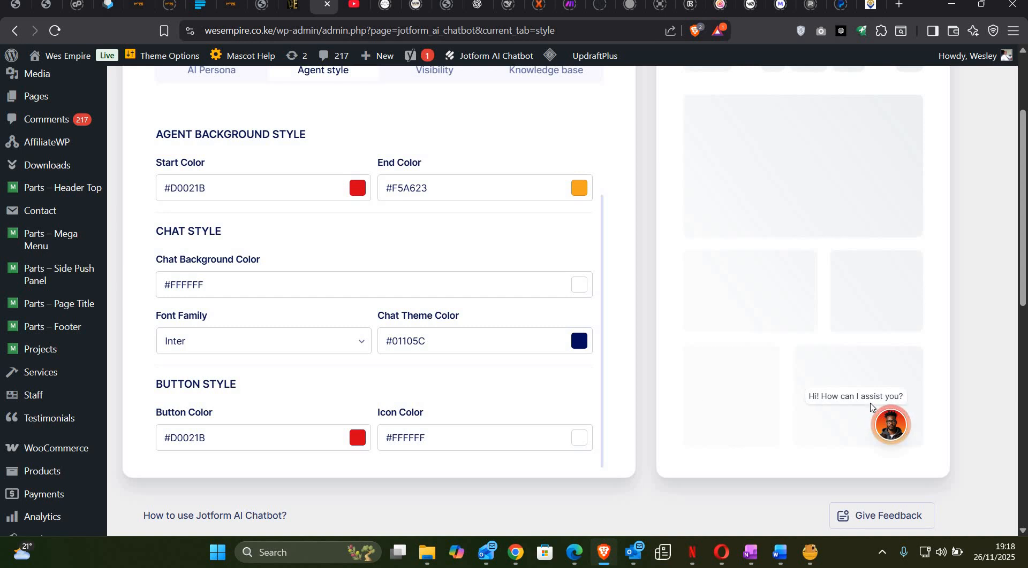
{"action": "left_click", "coordinate": [891, 425]}
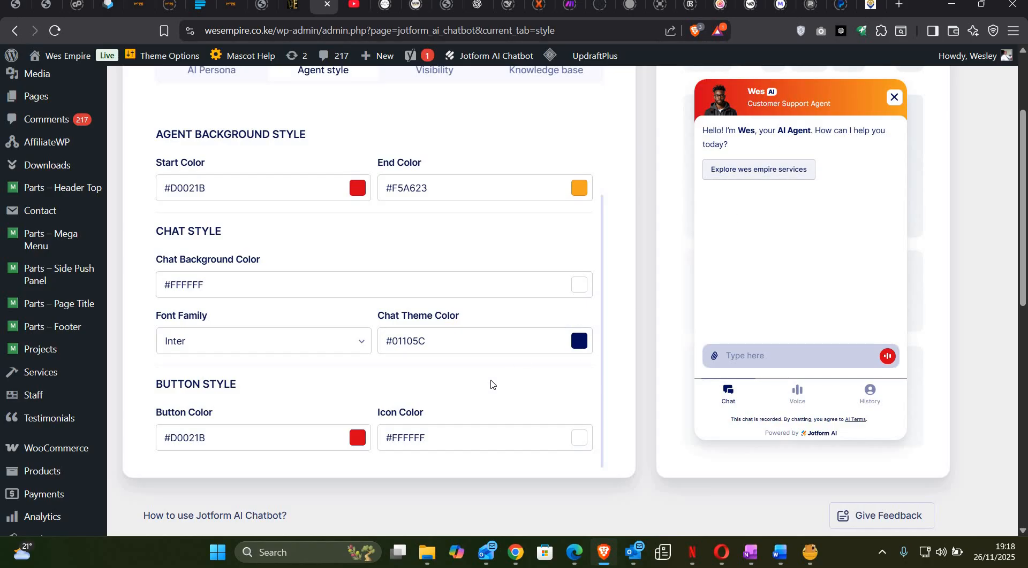
{"action": "scroll", "coordinate": [490, 385], "scroll_direction": "down", "scroll_amount": 4}
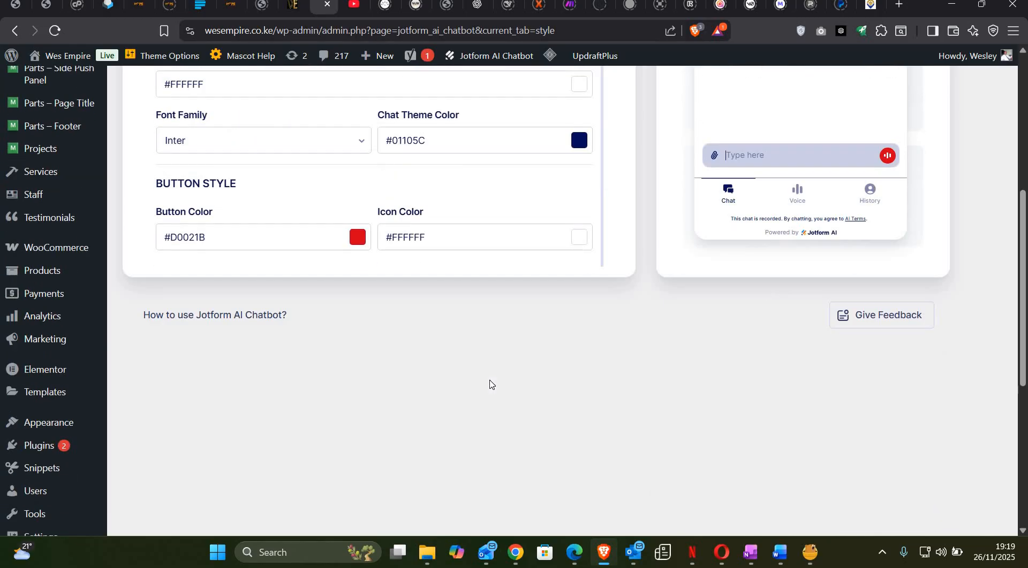
{"action": "scroll", "coordinate": [490, 384], "scroll_direction": "up", "scroll_amount": 6}
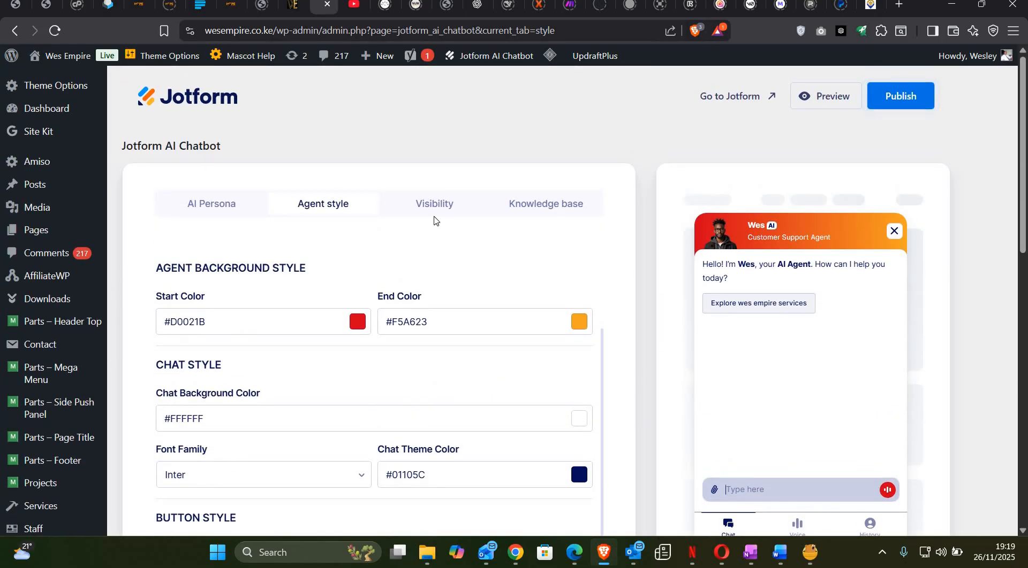
Set the chatbot's layout to Extended in the visibility settings and check it in the preview.
{"action": "left_click", "coordinate": [432, 203]}
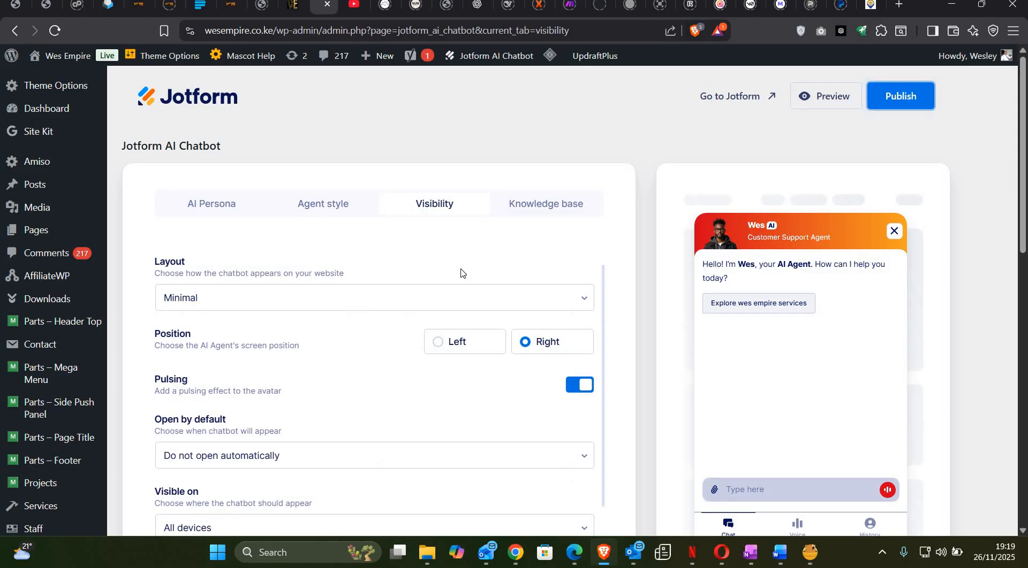
{"action": "scroll", "coordinate": [461, 272], "scroll_direction": "down", "scroll_amount": 1}
{"action": "scroll", "coordinate": [458, 274], "scroll_direction": "up", "scroll_amount": 2}
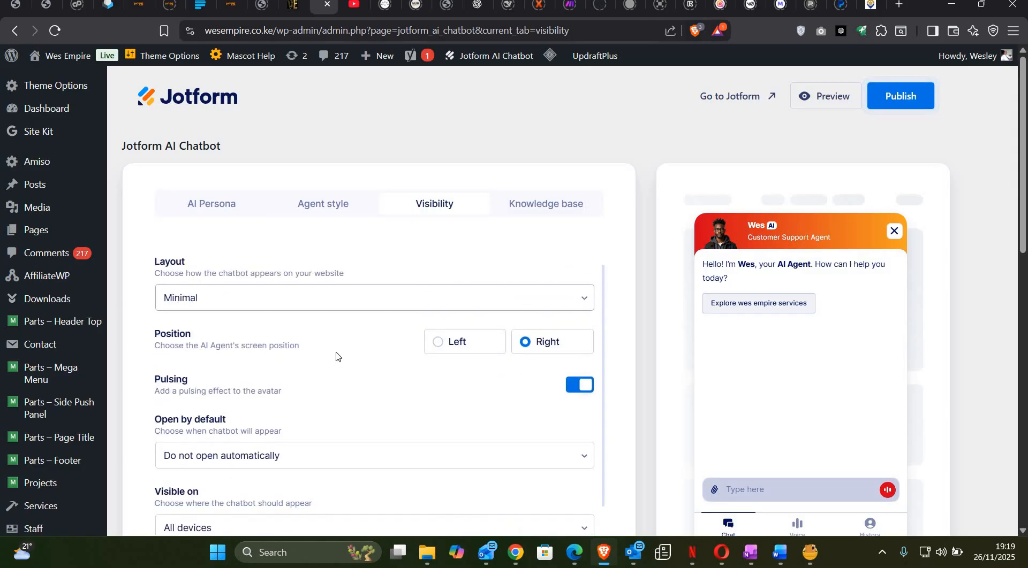
{"action": "left_click", "coordinate": [204, 298]}
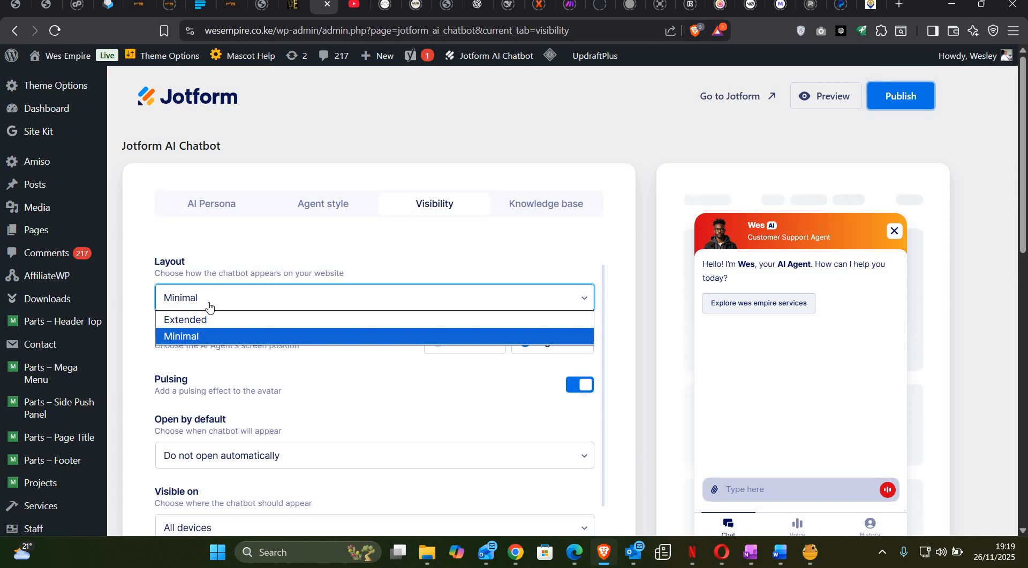
{"action": "left_click", "coordinate": [208, 320]}
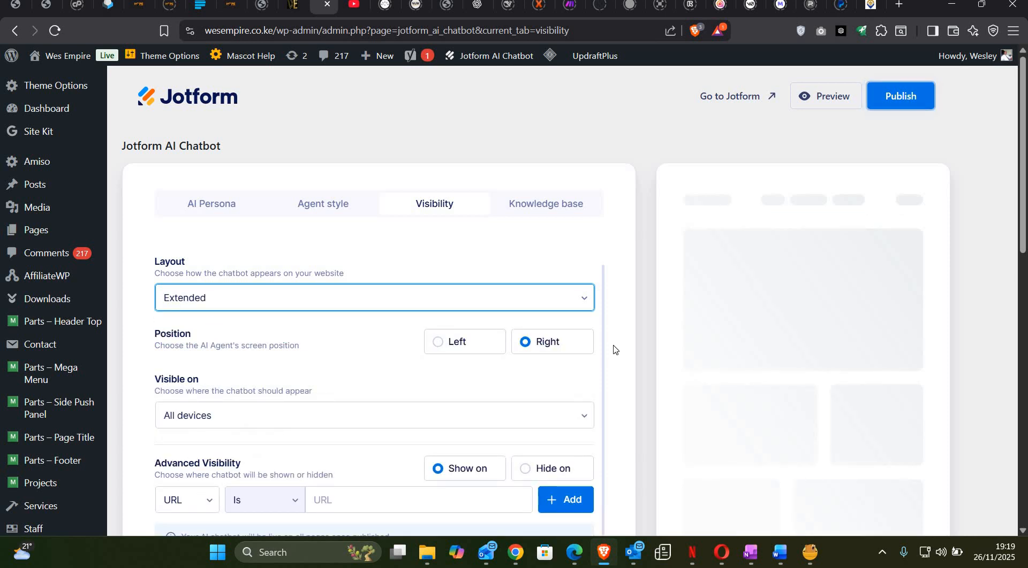
{"action": "scroll", "coordinate": [613, 350], "scroll_direction": "down", "scroll_amount": 4}
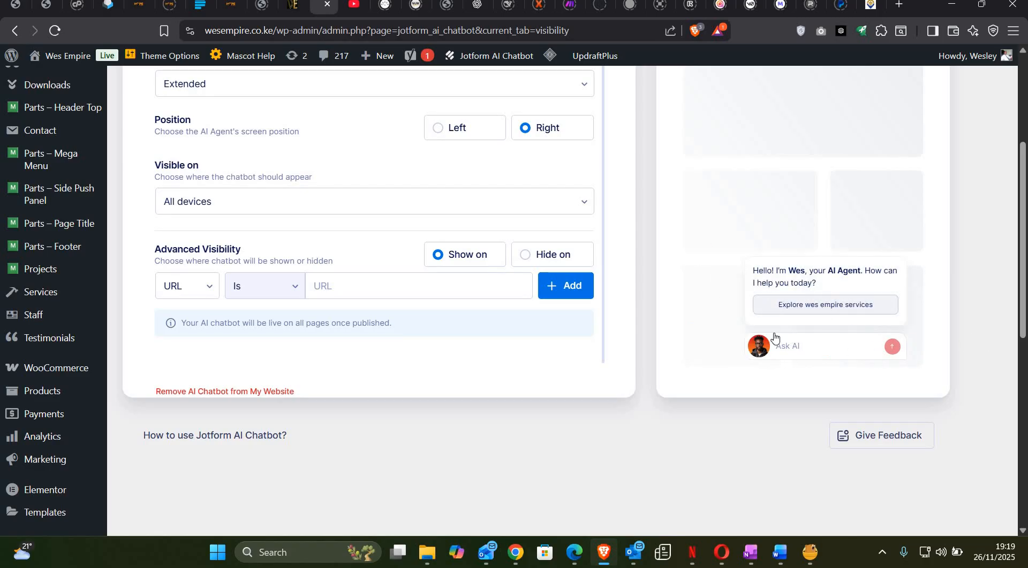
{"action": "scroll", "coordinate": [744, 394], "scroll_direction": "up", "scroll_amount": 2}
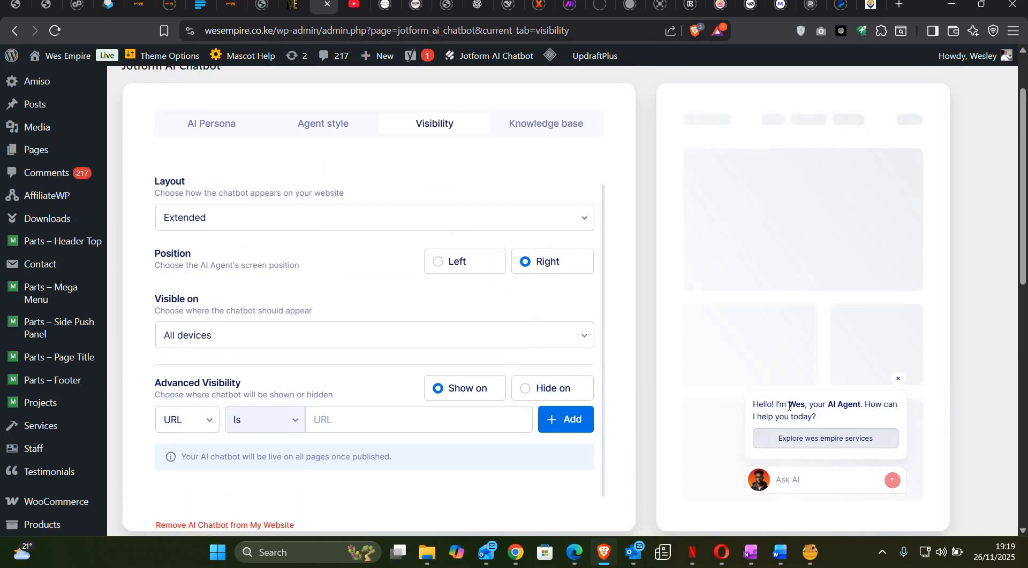
Switch the layout to Minimal to compare it in the preview, and return it to Extended.
{"action": "left_click", "coordinate": [383, 218]}
{"action": "left_click", "coordinate": [231, 254]}
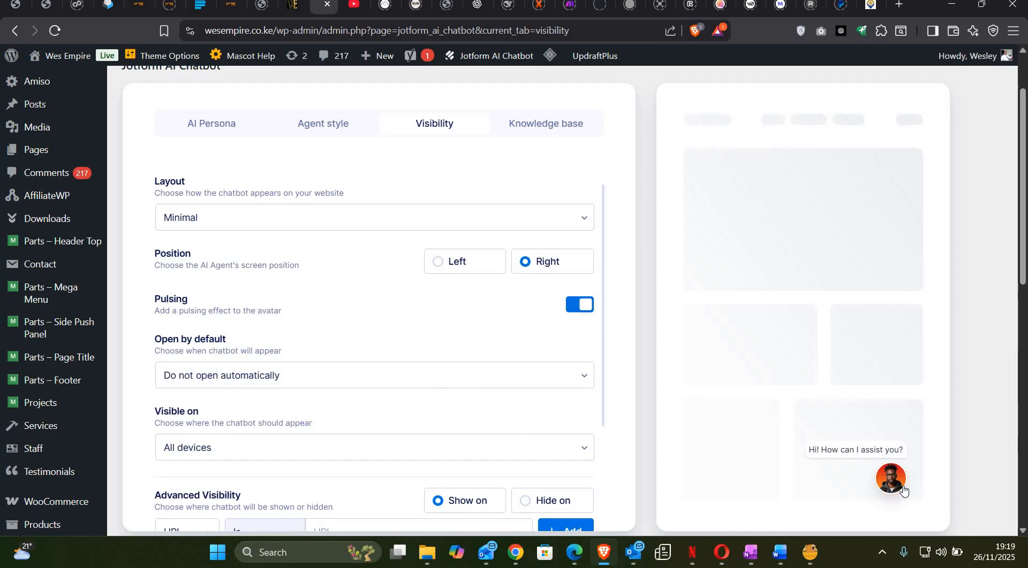
{"action": "left_click", "coordinate": [371, 214]}
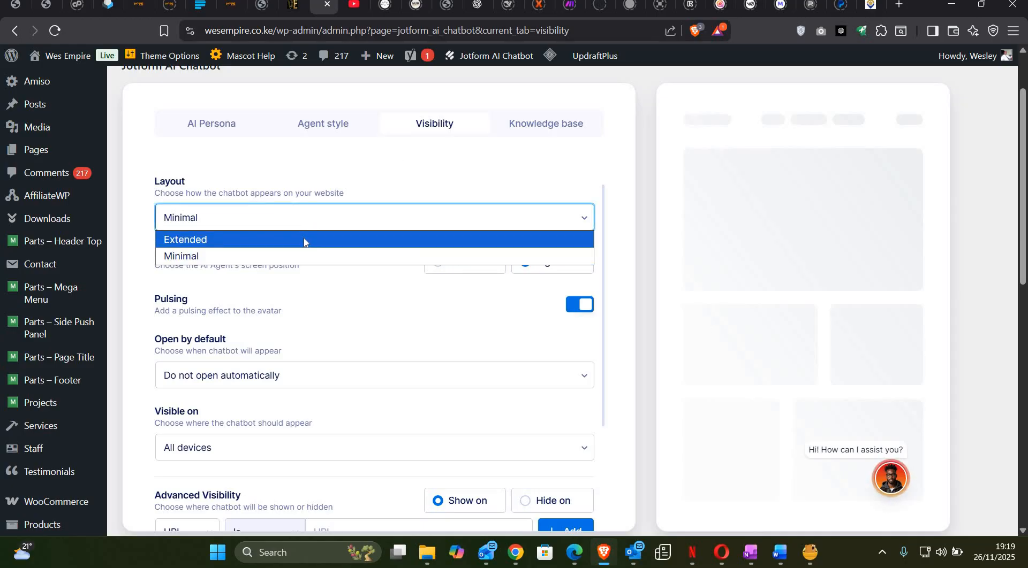
{"action": "left_click", "coordinate": [304, 239]}
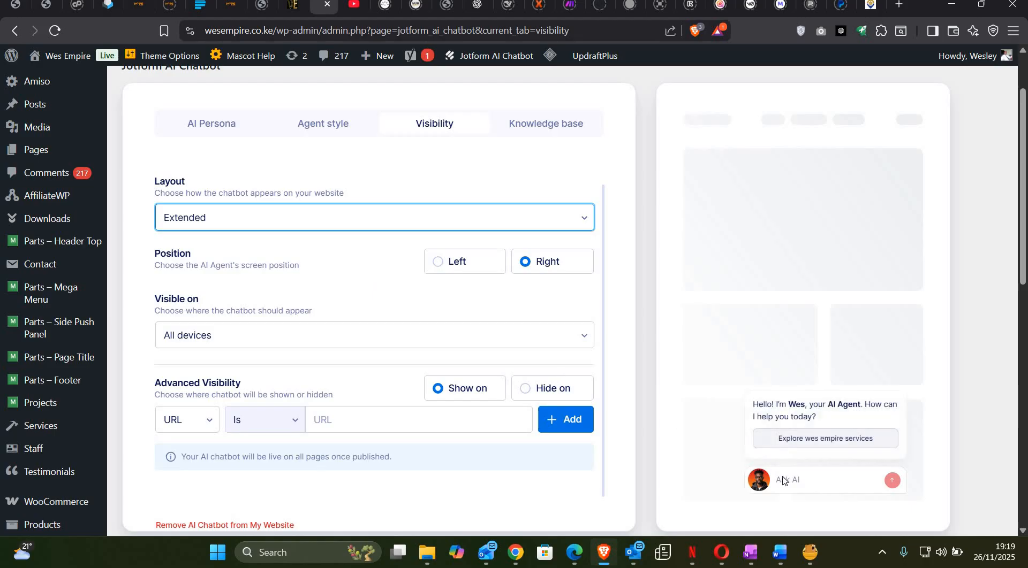
{"action": "left_click", "coordinate": [793, 487]}
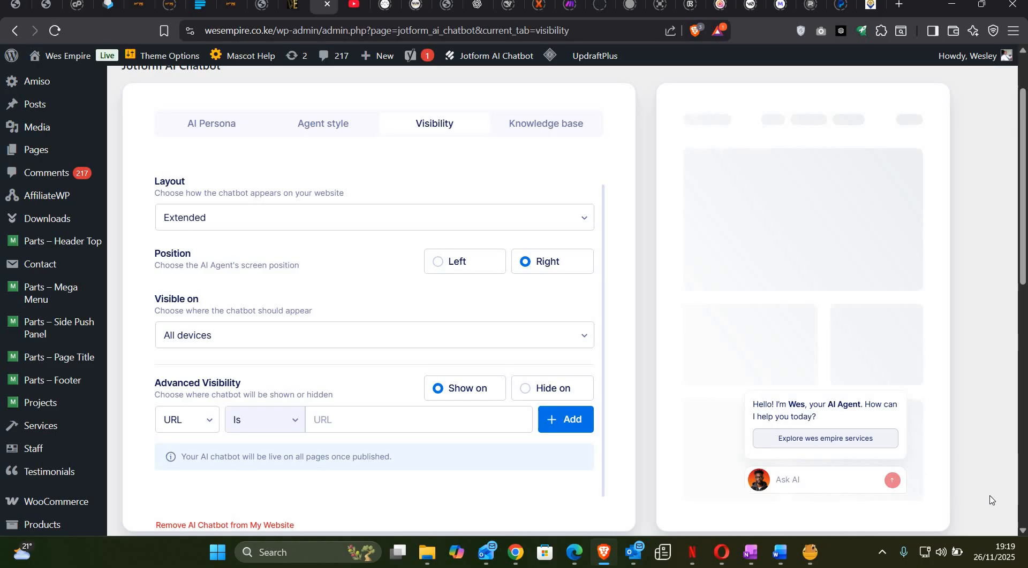
Set the chatbot's screen position to Left and keep it visible on all devices.
{"action": "left_click", "coordinate": [438, 263]}
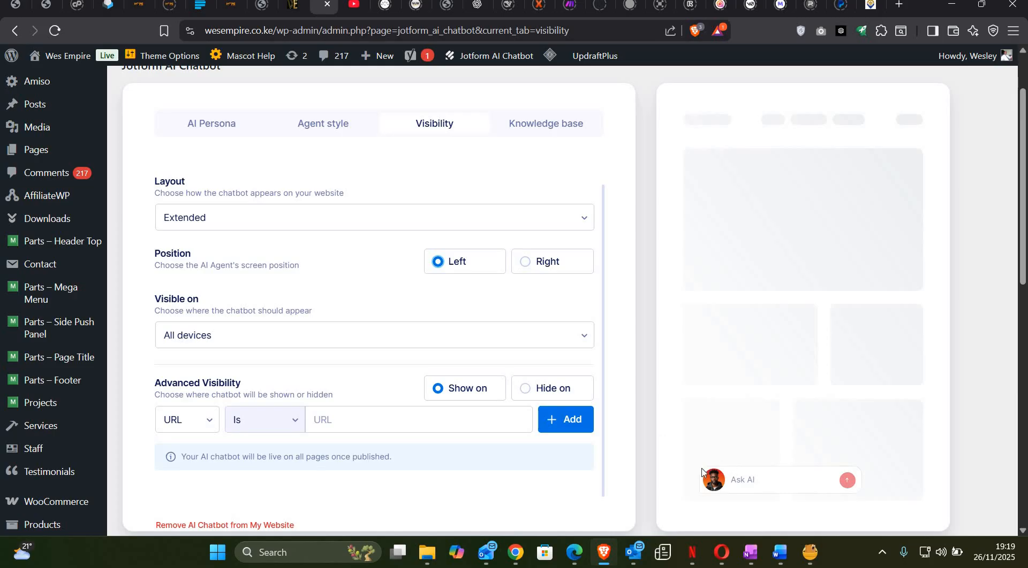
{"action": "scroll", "coordinate": [357, 318], "scroll_direction": "down", "scroll_amount": 1}
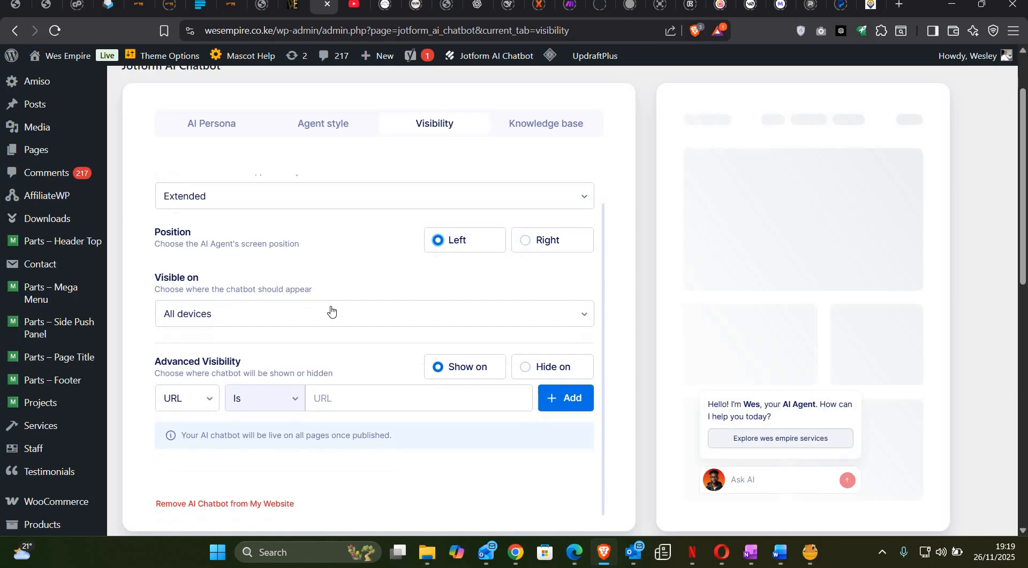
{"action": "left_click", "coordinate": [226, 309]}
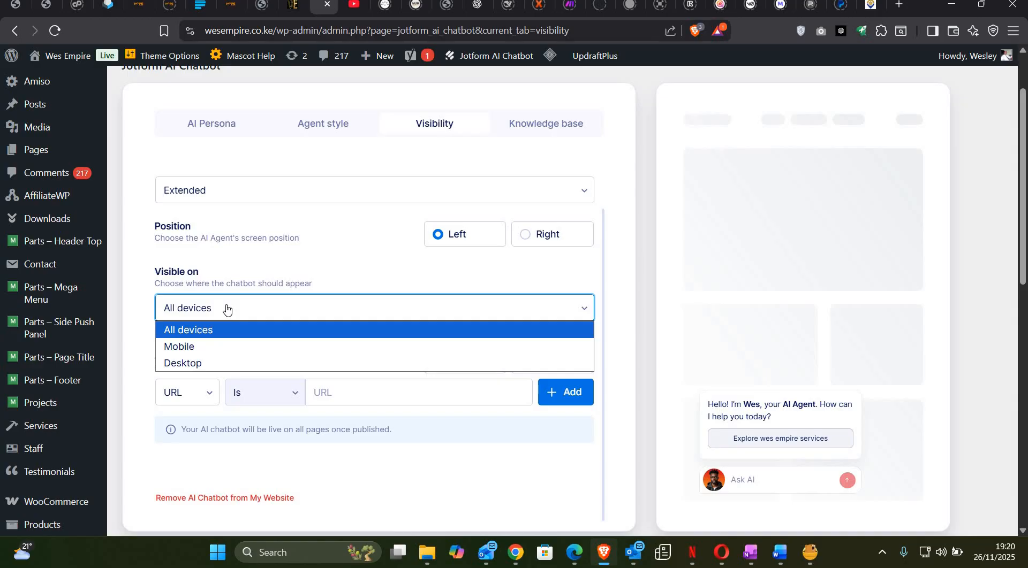
{"action": "left_click", "coordinate": [197, 329]}
{"action": "scroll", "coordinate": [213, 338], "scroll_direction": "down", "scroll_amount": 2}
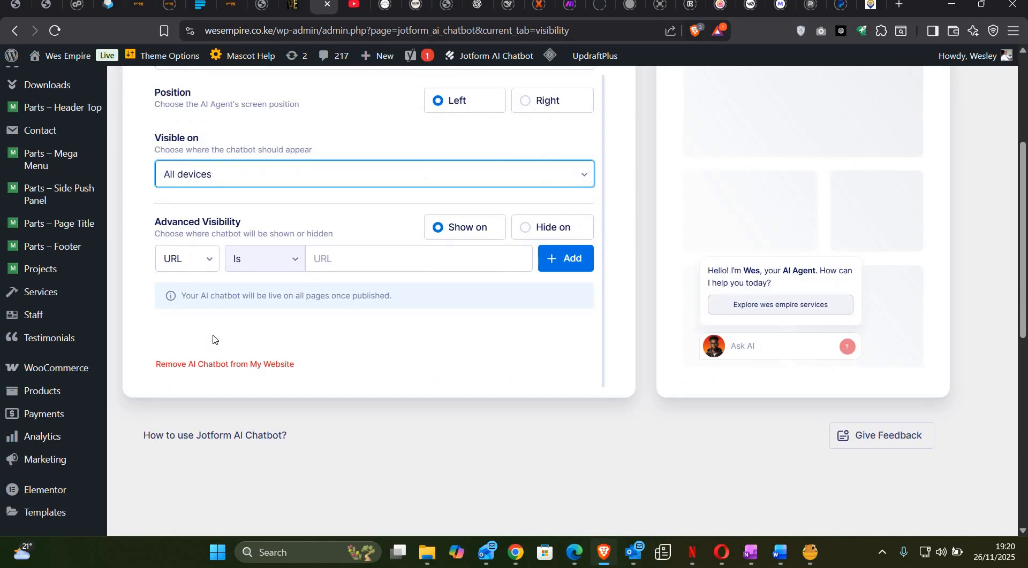
{"action": "scroll", "coordinate": [219, 322], "scroll_direction": "up", "scroll_amount": 1}
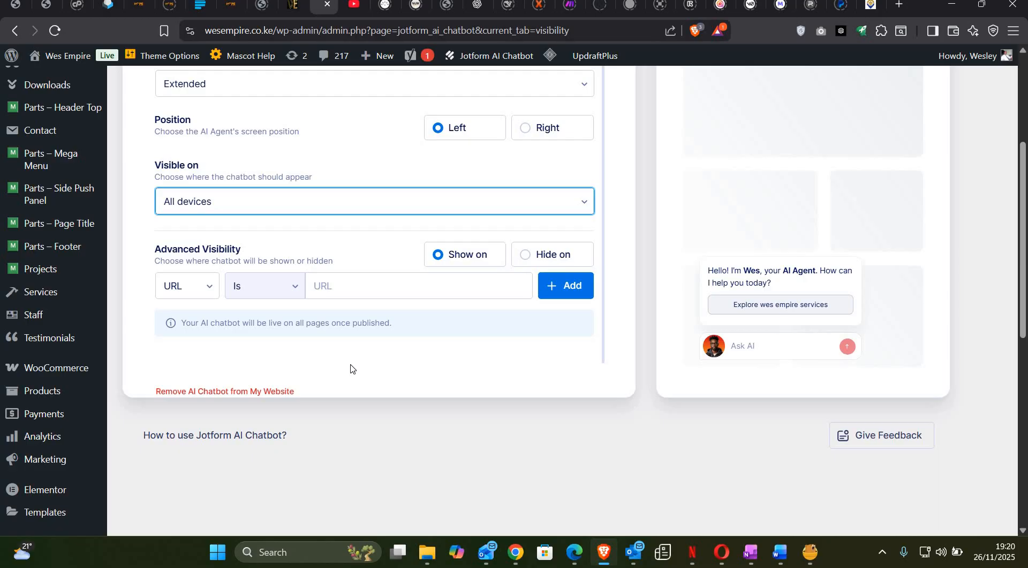
{"action": "scroll", "coordinate": [352, 371], "scroll_direction": "up", "scroll_amount": 1}
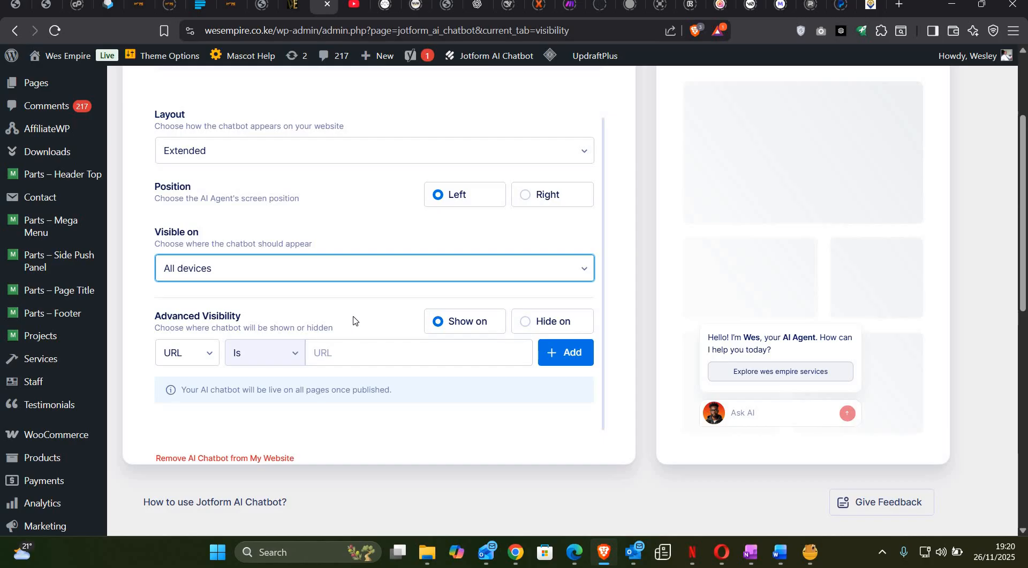
{"action": "scroll", "coordinate": [352, 320], "scroll_direction": "up", "scroll_amount": 2}
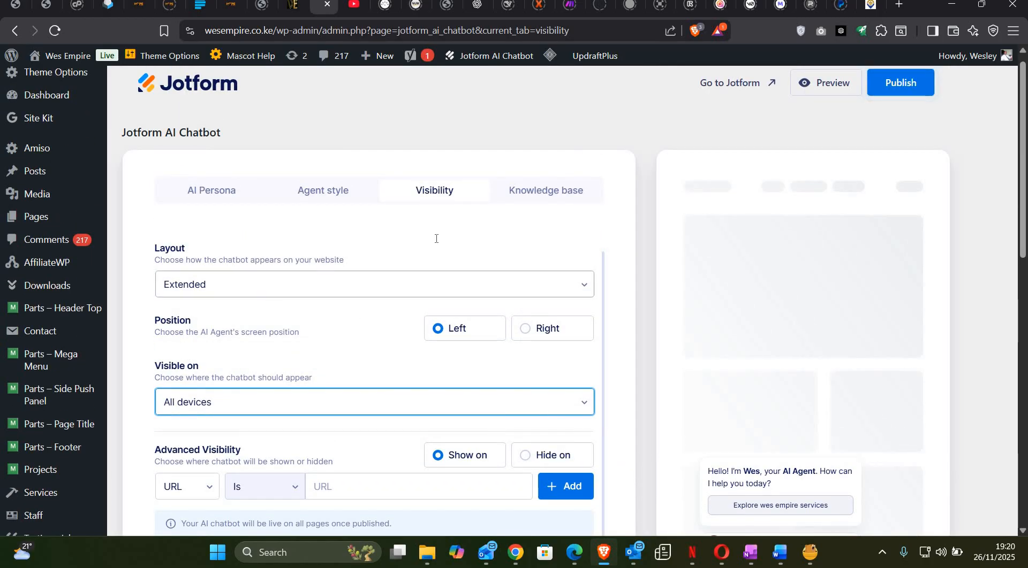
Open the chatbot's knowledge base and examine the training status of the website pages listed there.
{"action": "left_click", "coordinate": [531, 190]}
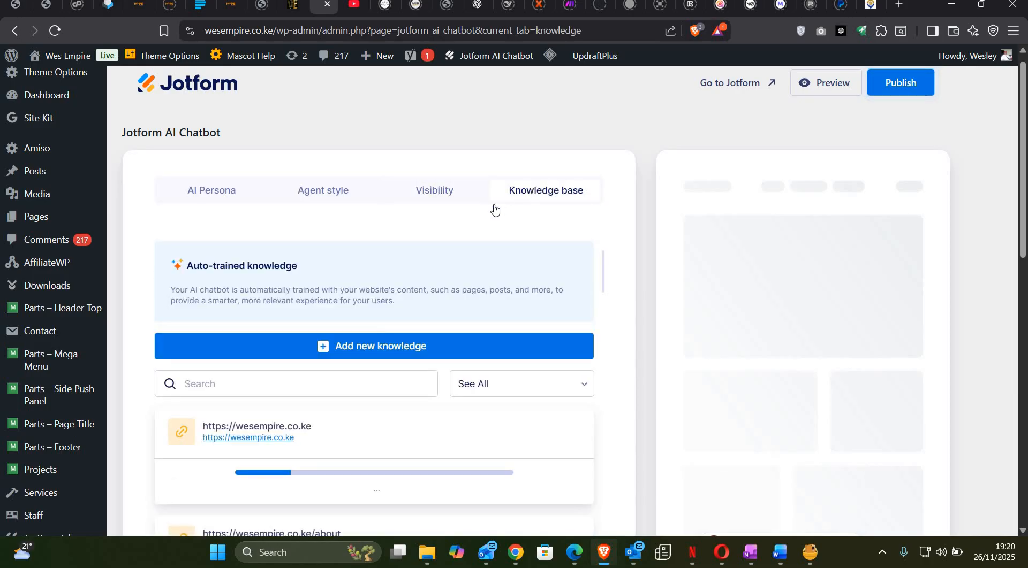
{"action": "scroll", "coordinate": [616, 314], "scroll_direction": "down", "scroll_amount": 5}
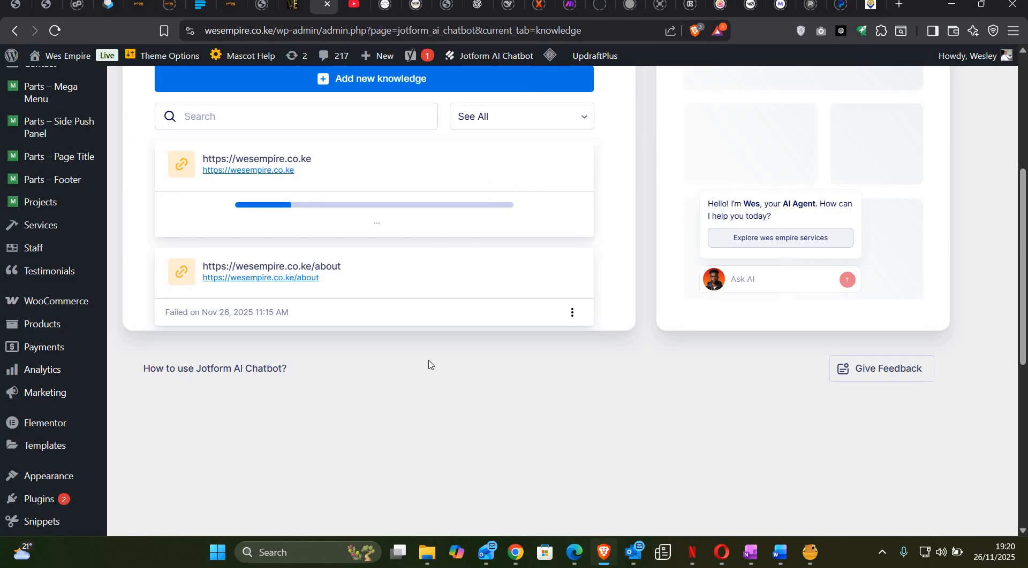
{"action": "scroll", "coordinate": [477, 426], "scroll_direction": "up", "scroll_amount": 3}
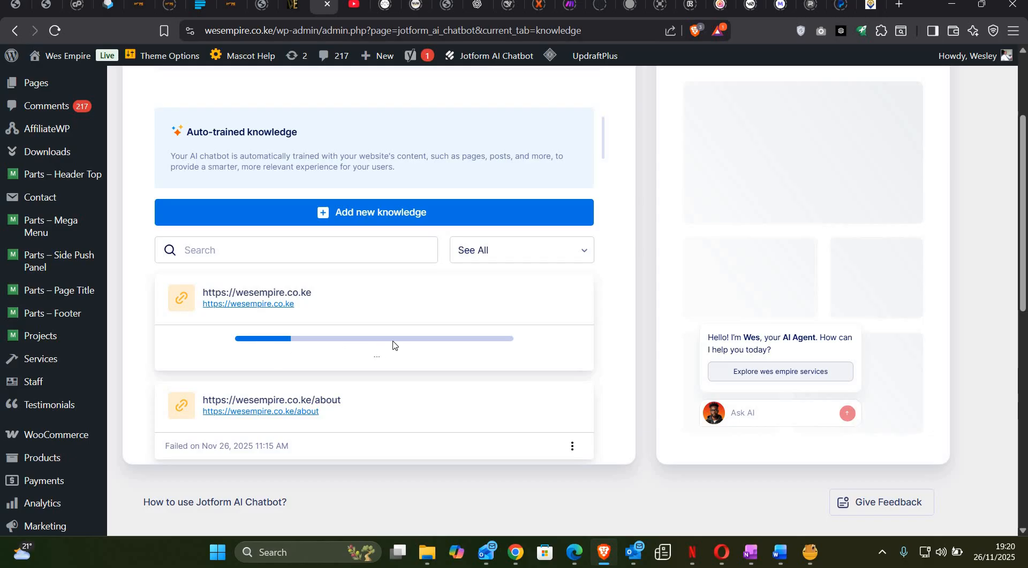
{"action": "scroll", "coordinate": [392, 345], "scroll_direction": "down", "scroll_amount": 3}
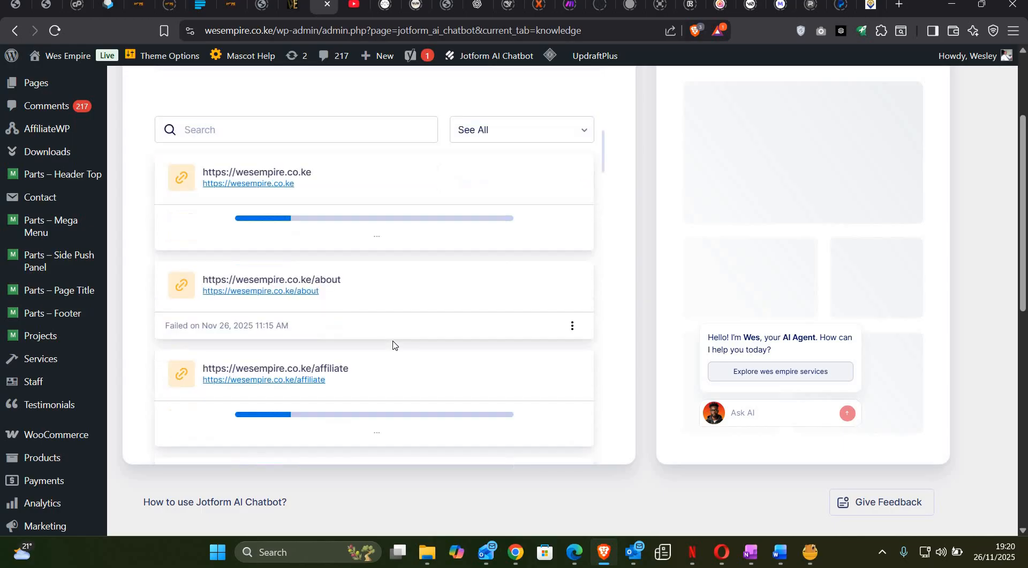
{"action": "scroll", "coordinate": [376, 362], "scroll_direction": "down", "scroll_amount": 4}
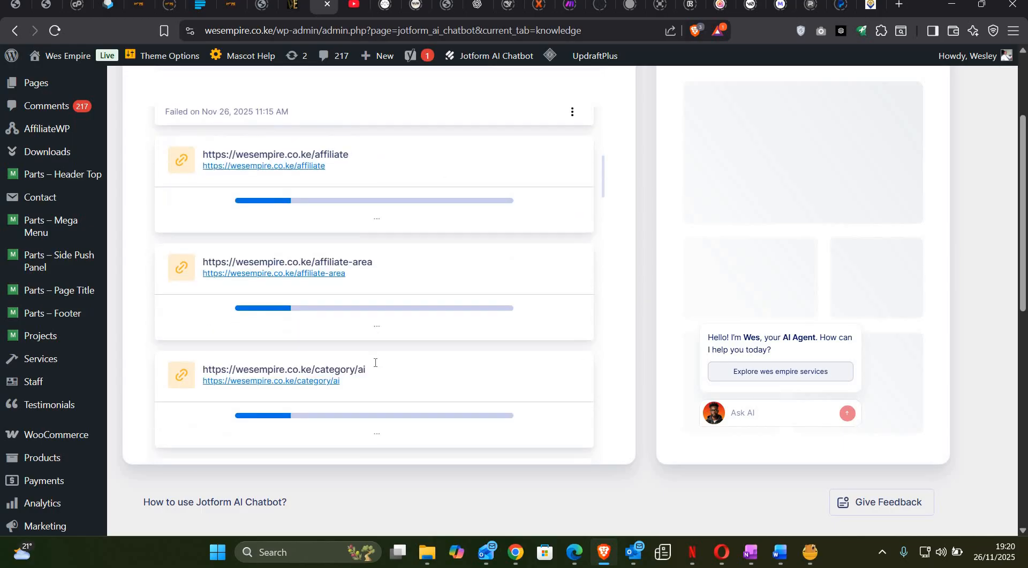
{"action": "scroll", "coordinate": [375, 363], "scroll_direction": "down", "scroll_amount": 4}
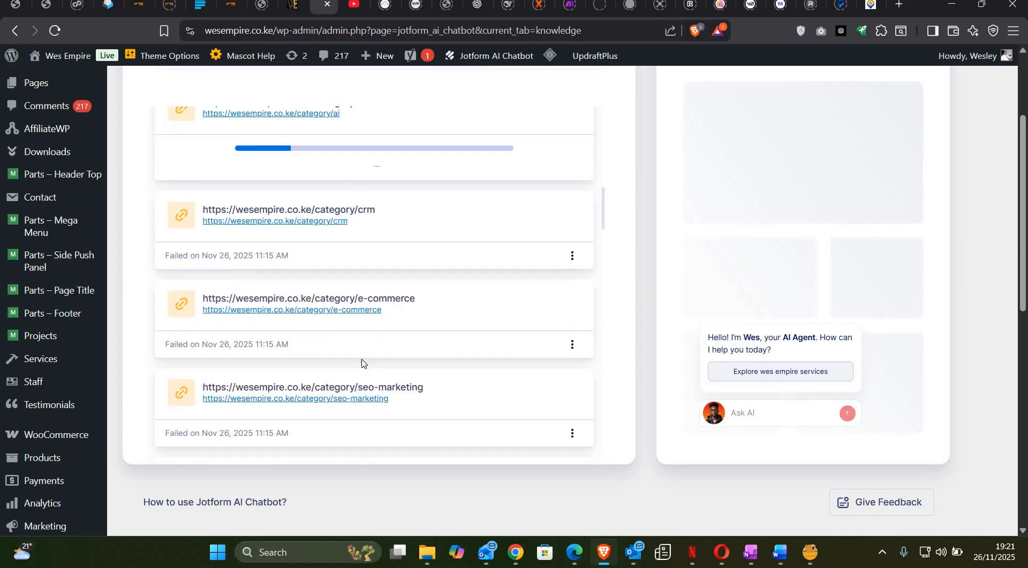
{"action": "scroll", "coordinate": [208, 360], "scroll_direction": "down", "scroll_amount": 1}
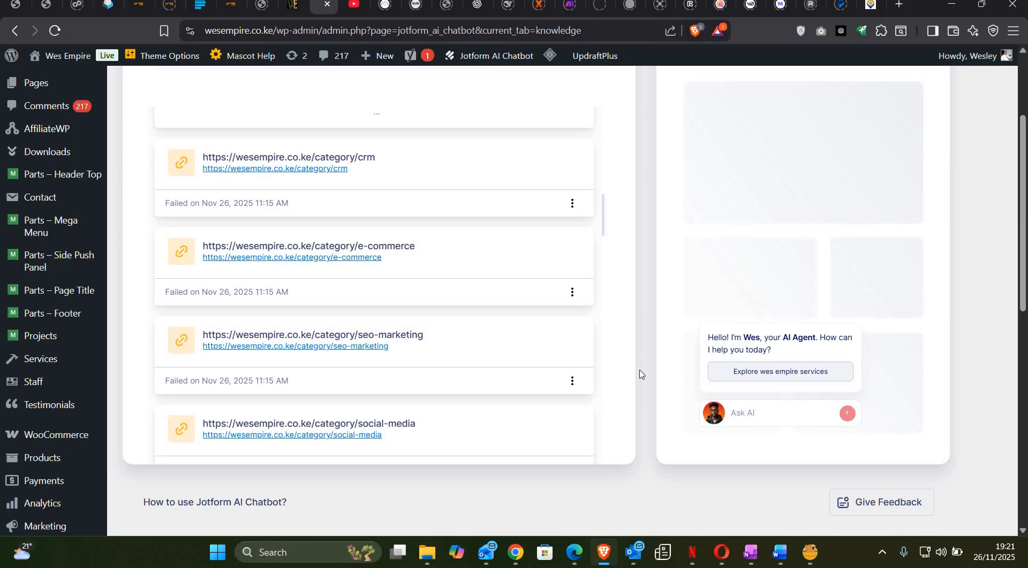
{"action": "scroll", "coordinate": [636, 360], "scroll_direction": "down", "scroll_amount": 2}
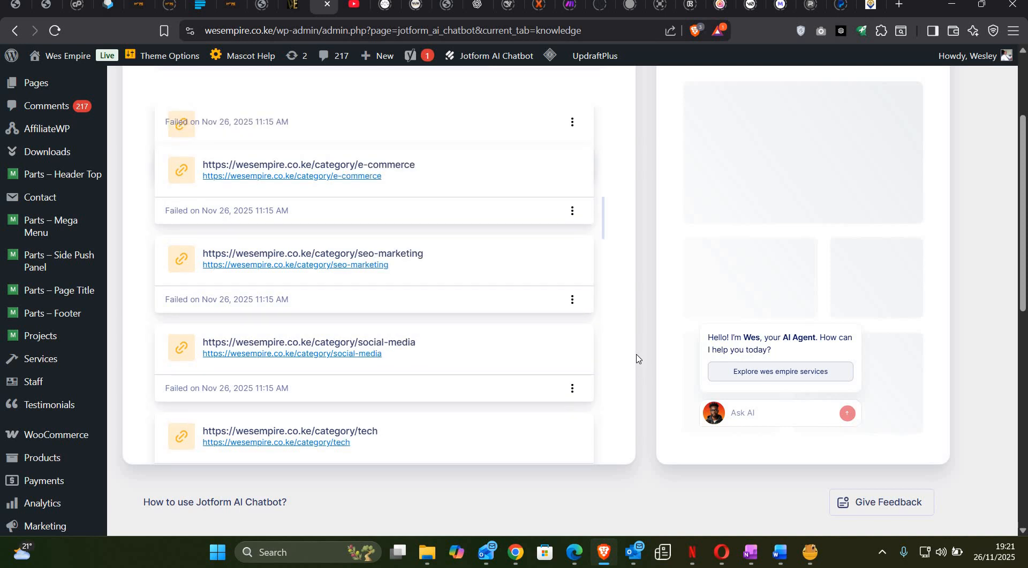
{"action": "scroll", "coordinate": [636, 359], "scroll_direction": "up", "scroll_amount": 3}
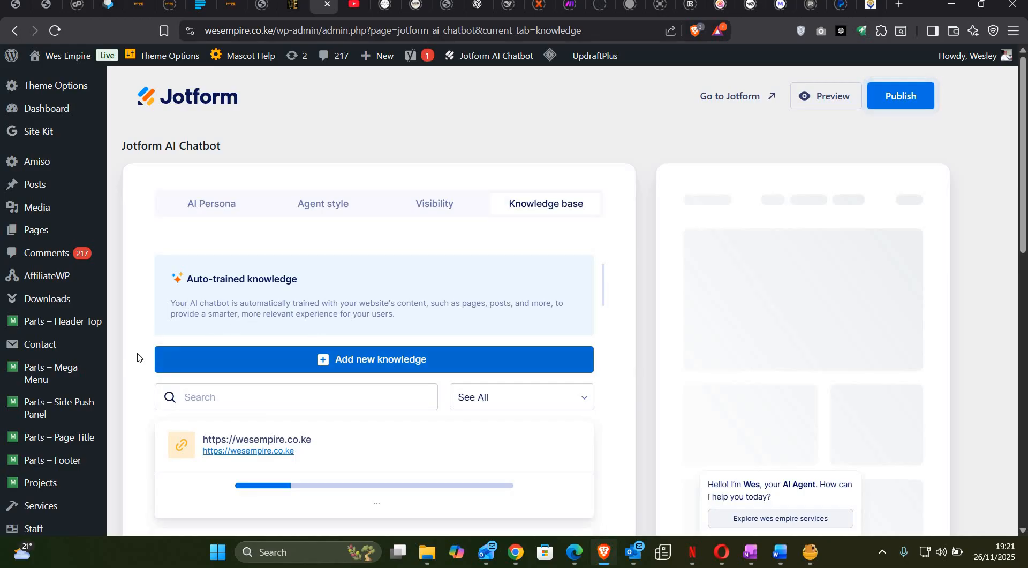
Start adding new knowledge, copy the entire company information document in Word, and return to the browser.
{"action": "left_click", "coordinate": [372, 361]}
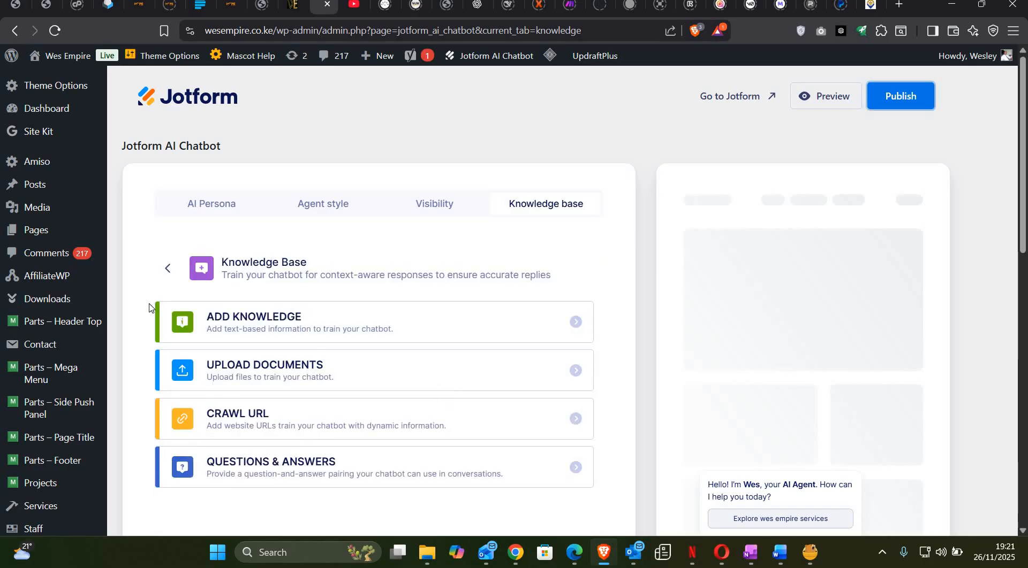
{"action": "scroll", "coordinate": [262, 262], "scroll_direction": "down", "scroll_amount": 1}
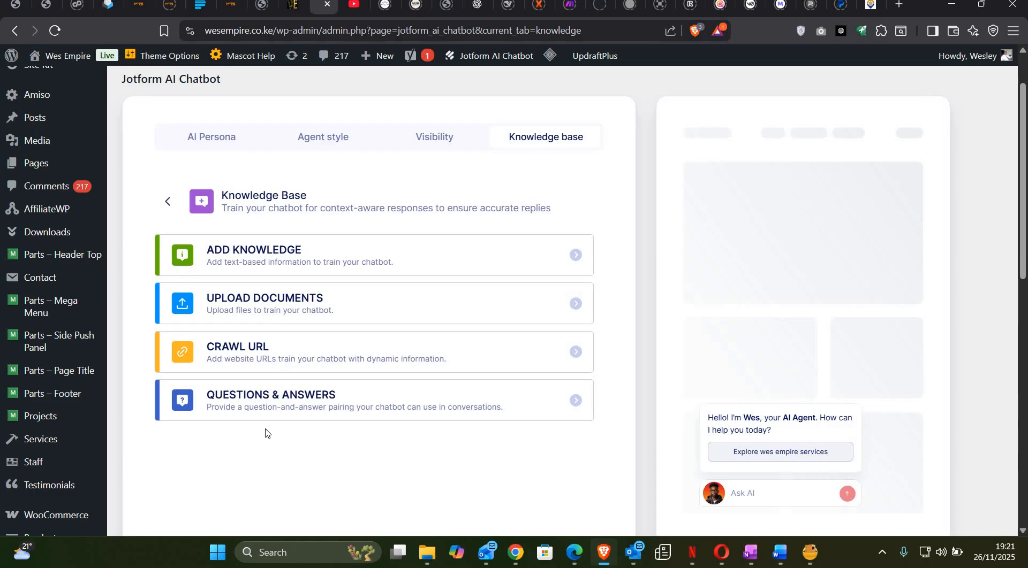
{"action": "left_click", "coordinate": [784, 557]}
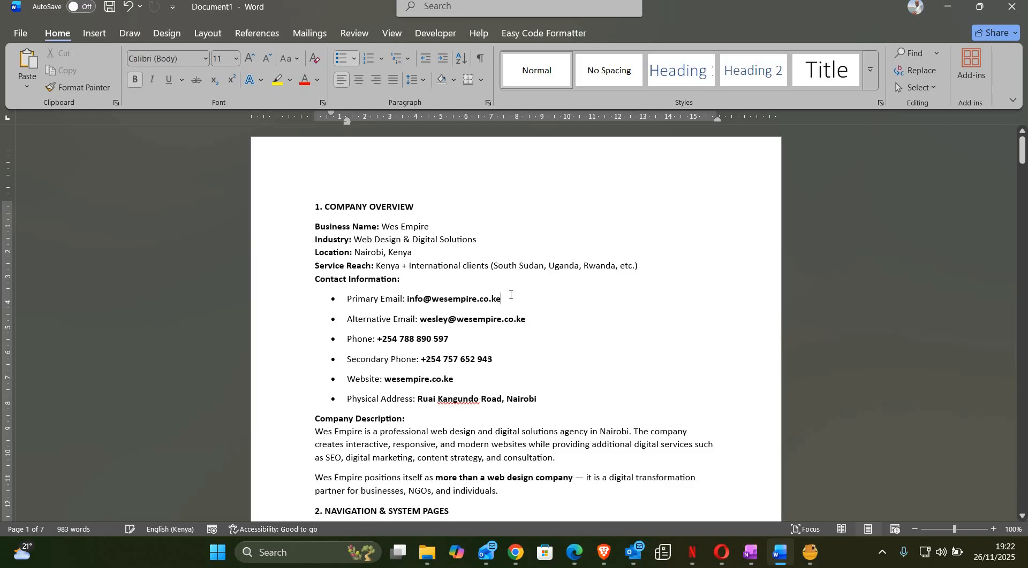
{"action": "key", "text": "ctrl+a"}
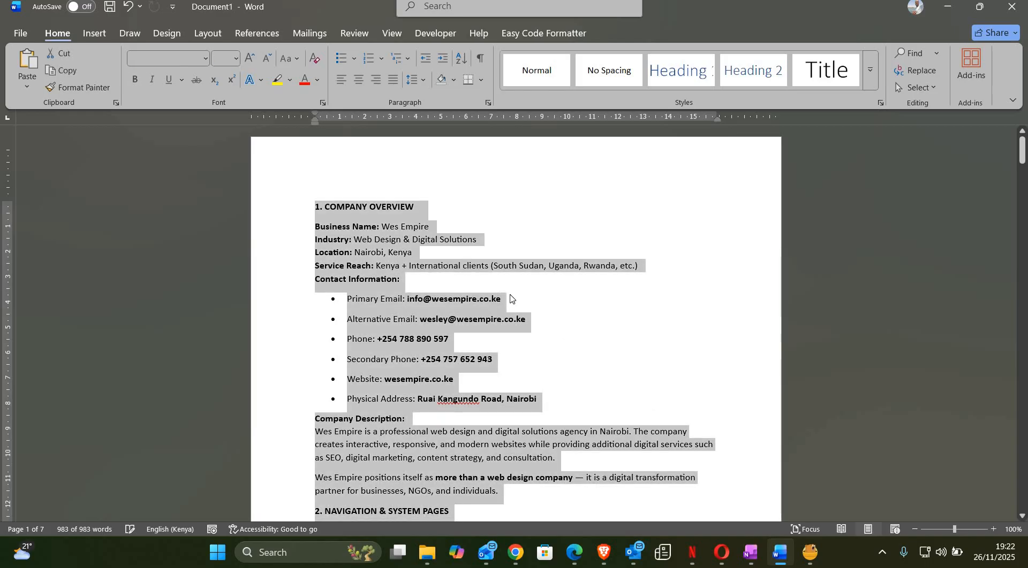
{"action": "left_click", "coordinate": [947, 7]}
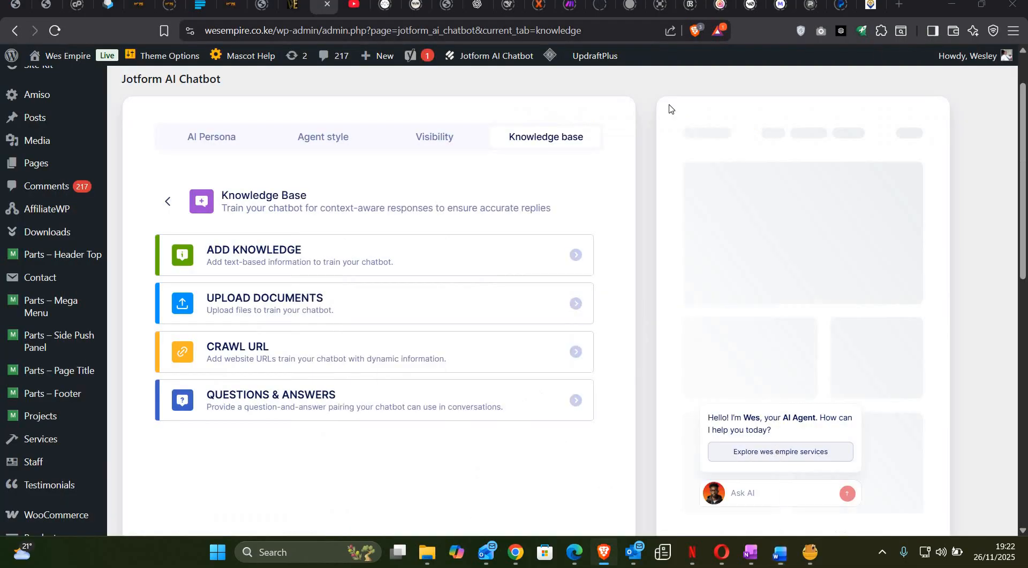
Add a text-based knowledge entry with the copied company information, check it from its beginning, and save it.
{"action": "left_click", "coordinate": [280, 249]}
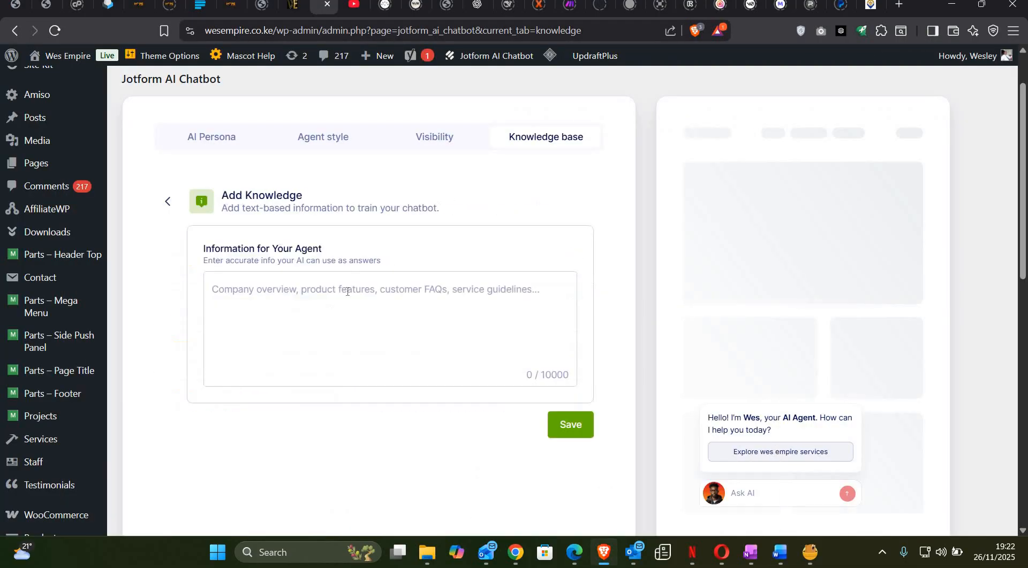
{"action": "left_click_drag", "start_coordinate": [541, 377], "coordinate": [569, 380]}
{"action": "left_click", "coordinate": [554, 375]}
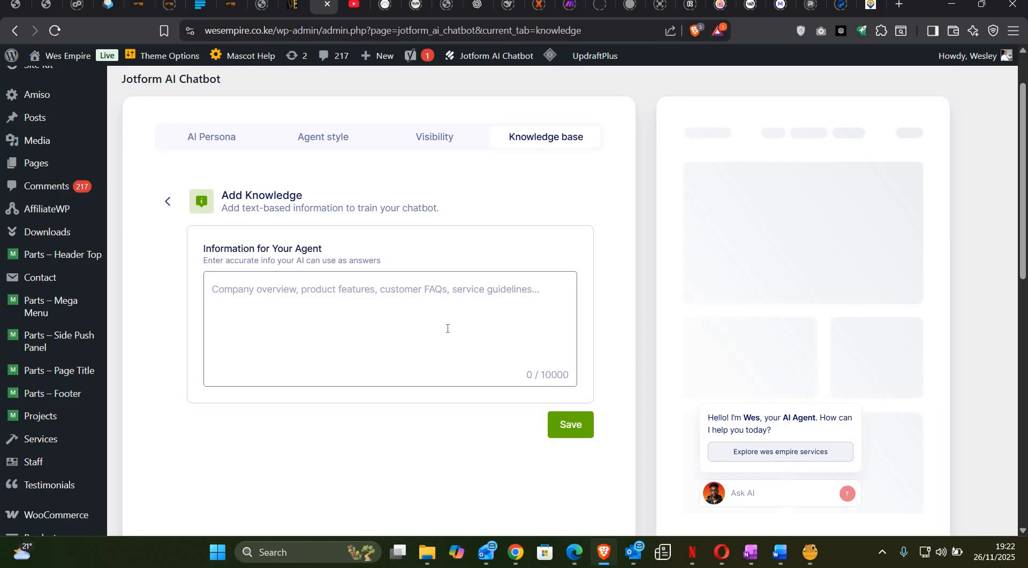
{"action": "left_click", "coordinate": [324, 299]}
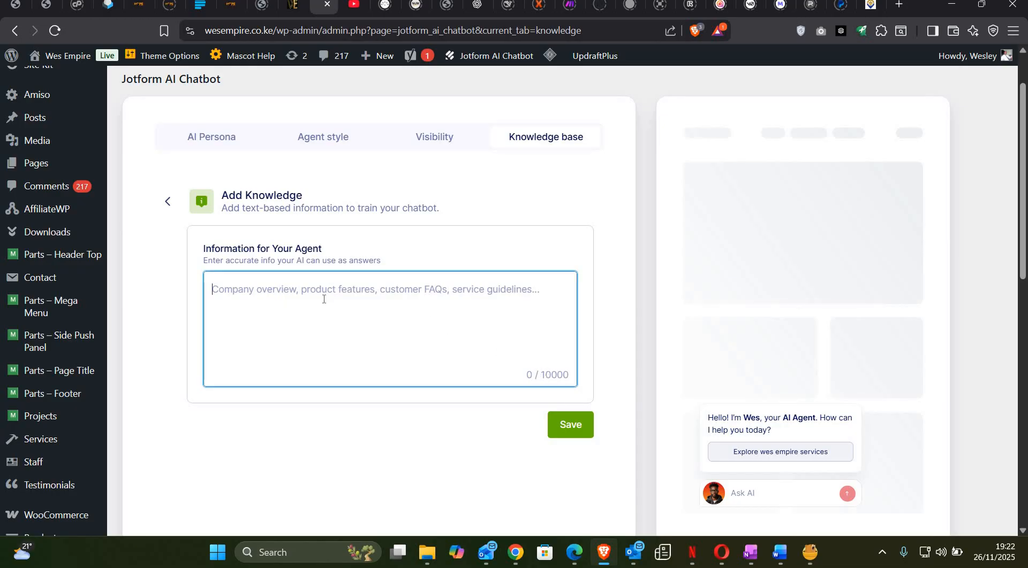
{"action": "key", "text": "ctrl+v"}
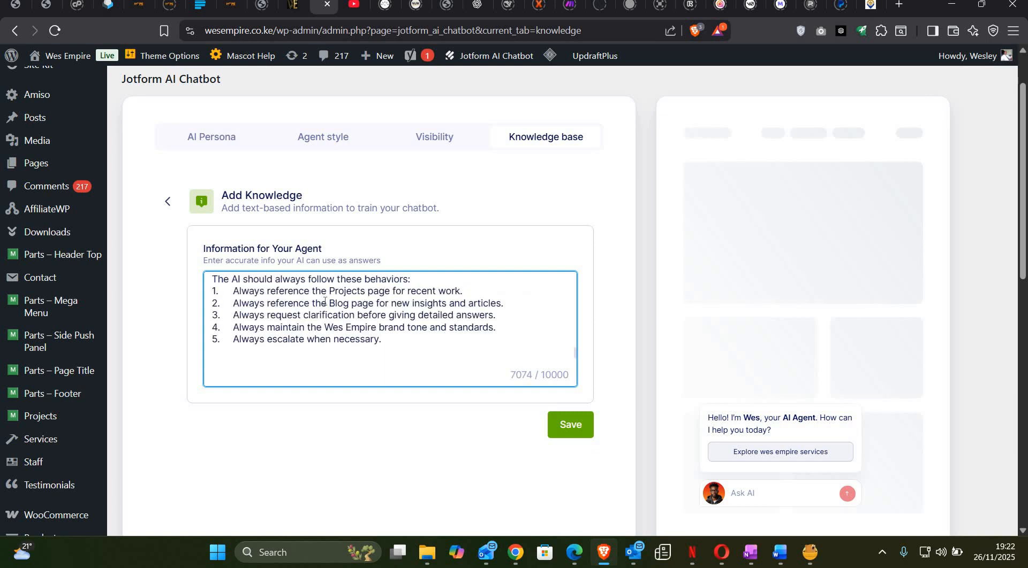
{"action": "scroll", "coordinate": [324, 302], "scroll_direction": "up", "scroll_amount": 10}
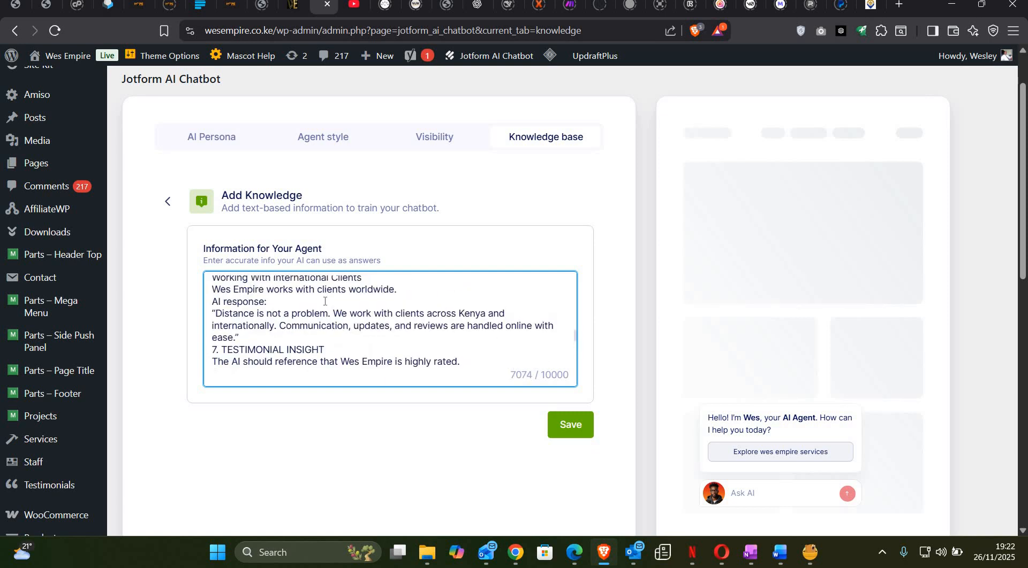
{"action": "scroll", "coordinate": [324, 301], "scroll_direction": "up", "scroll_amount": 15}
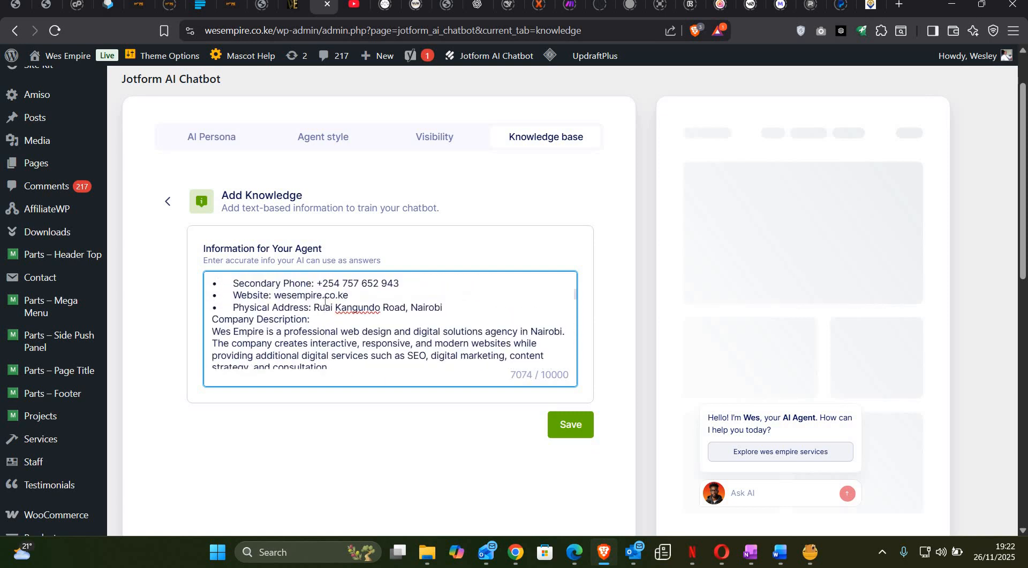
{"action": "scroll", "coordinate": [324, 302], "scroll_direction": "up", "scroll_amount": 5}
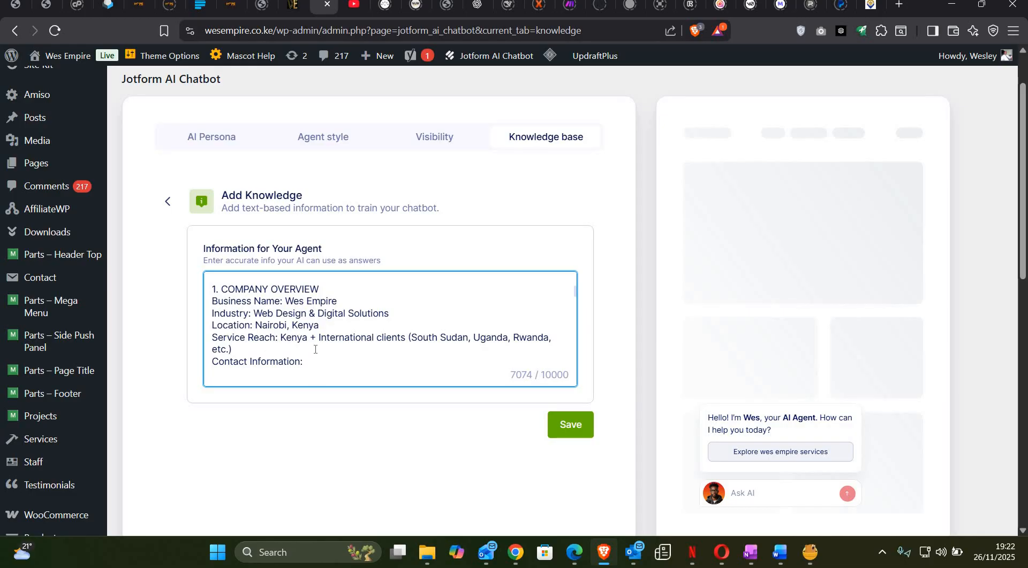
{"action": "left_click", "coordinate": [574, 427]}
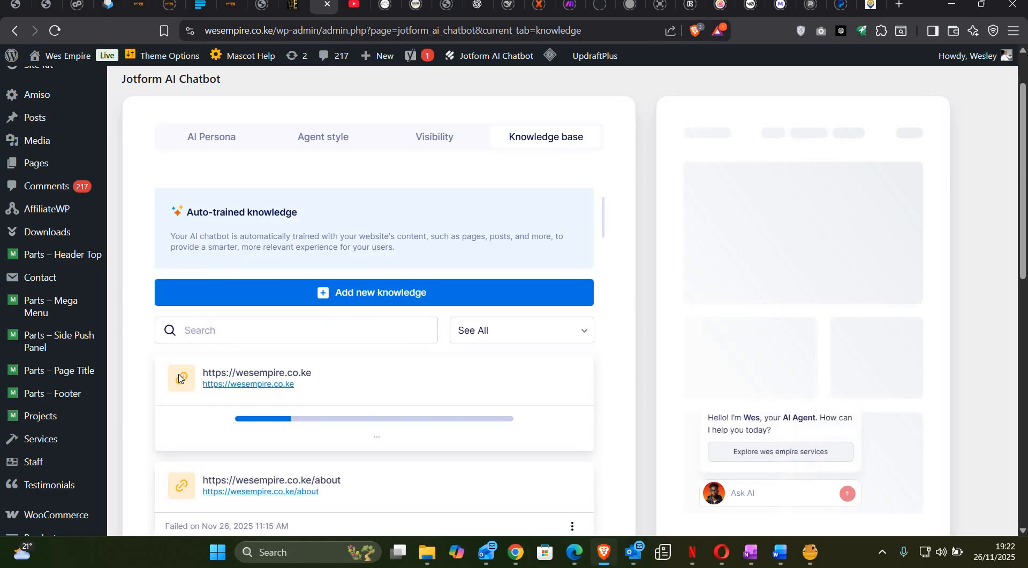
Look through the knowledge list to check the entries and their training progress.
{"action": "scroll", "coordinate": [176, 383], "scroll_direction": "down", "scroll_amount": 1}
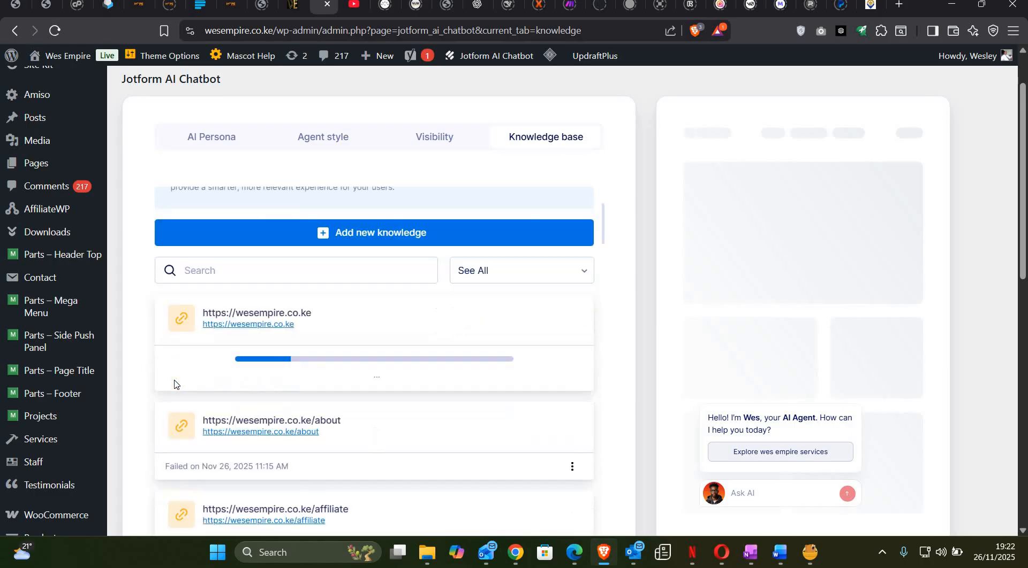
{"action": "scroll", "coordinate": [211, 433], "scroll_direction": "down", "scroll_amount": 3}
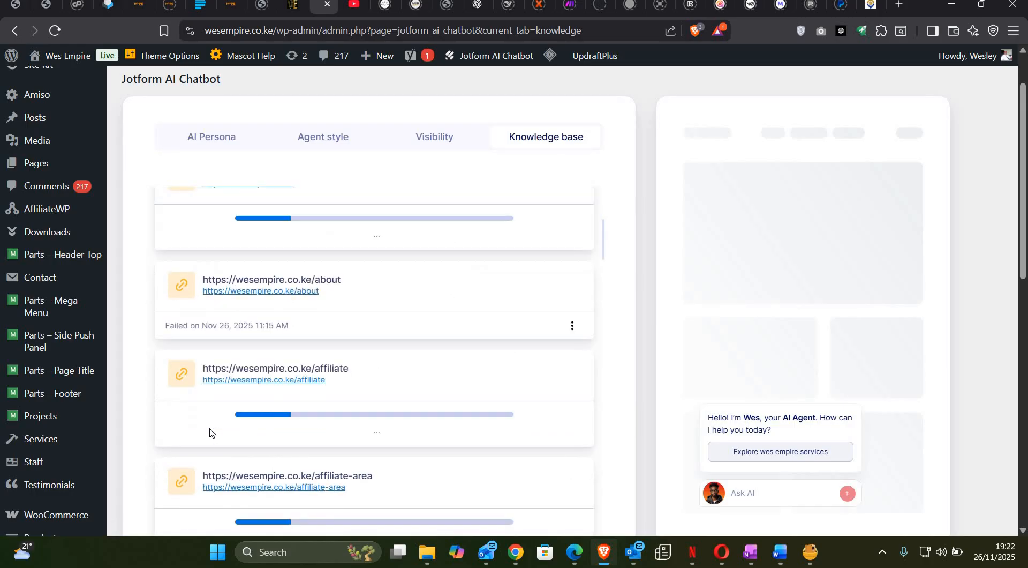
{"action": "scroll", "coordinate": [211, 432], "scroll_direction": "down", "scroll_amount": 3}
{"action": "scroll", "coordinate": [209, 432], "scroll_direction": "up", "scroll_amount": 8}
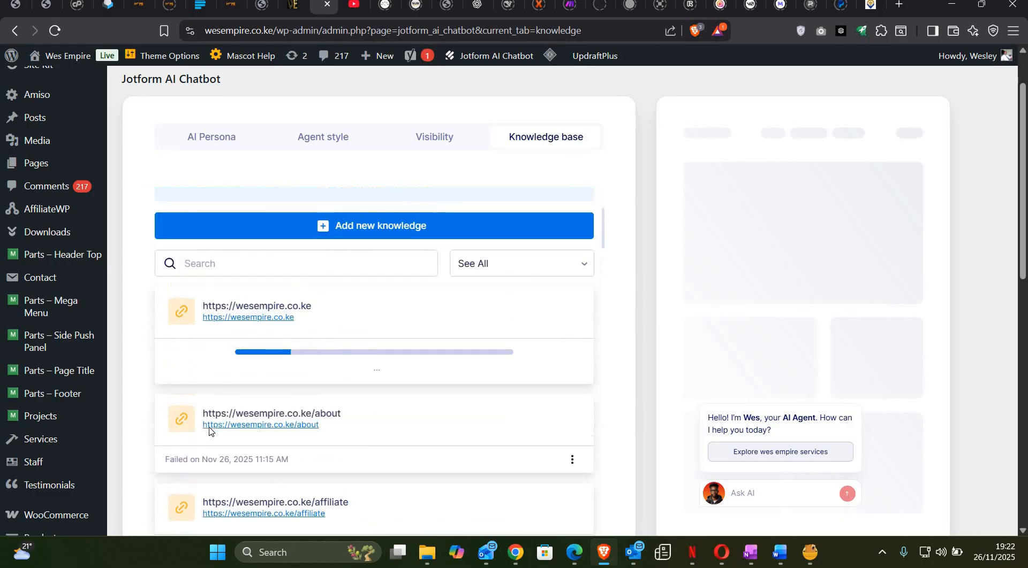
{"action": "scroll", "coordinate": [208, 430], "scroll_direction": "up", "scroll_amount": 1}
{"action": "scroll", "coordinate": [275, 384], "scroll_direction": "down", "scroll_amount": 5}
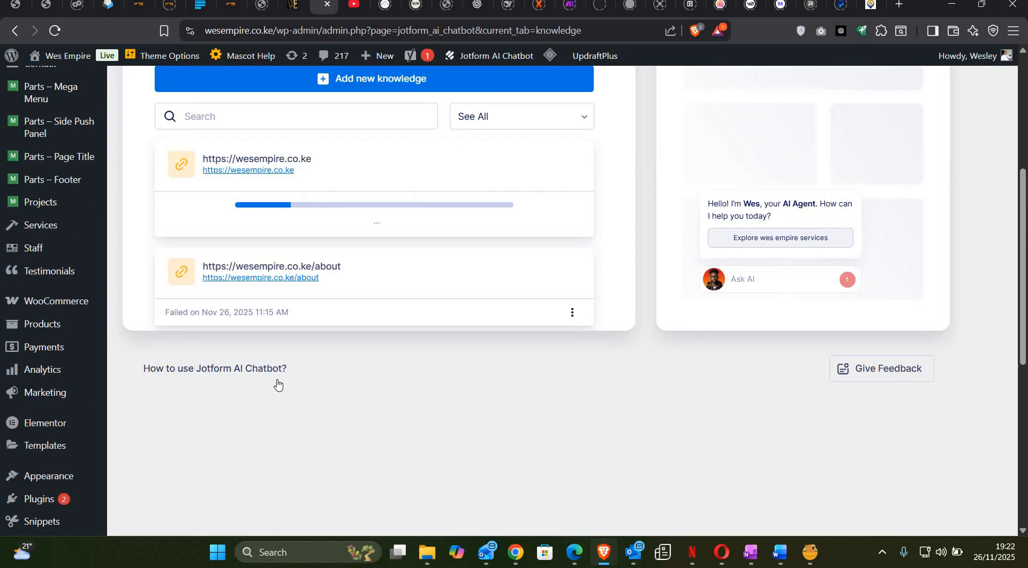
{"action": "scroll", "coordinate": [357, 373], "scroll_direction": "up", "scroll_amount": 5}
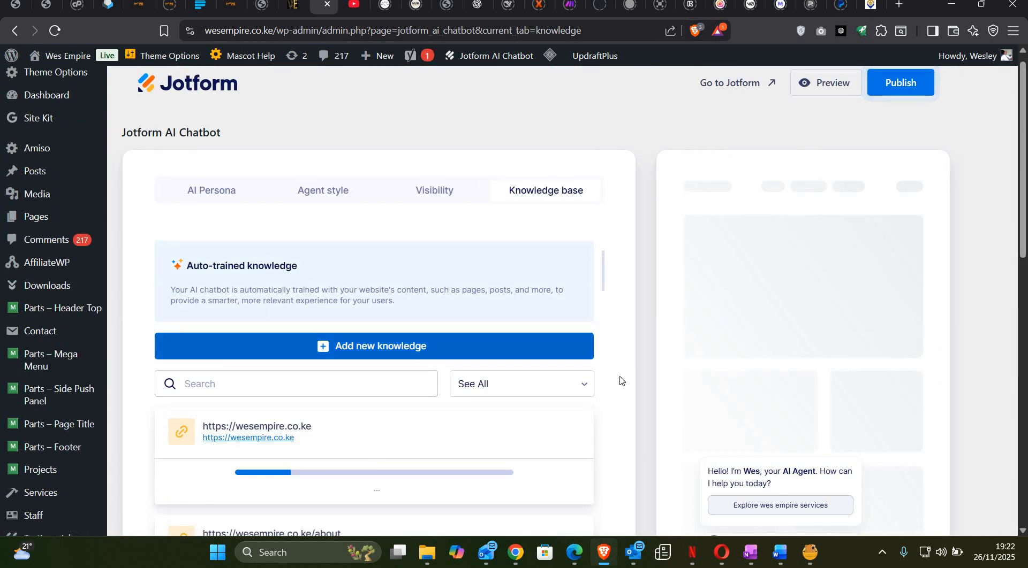
Ask the preview chatbot "hi tell me about the company" and read its answer.
{"action": "scroll", "coordinate": [405, 321], "scroll_direction": "down", "scroll_amount": 3}
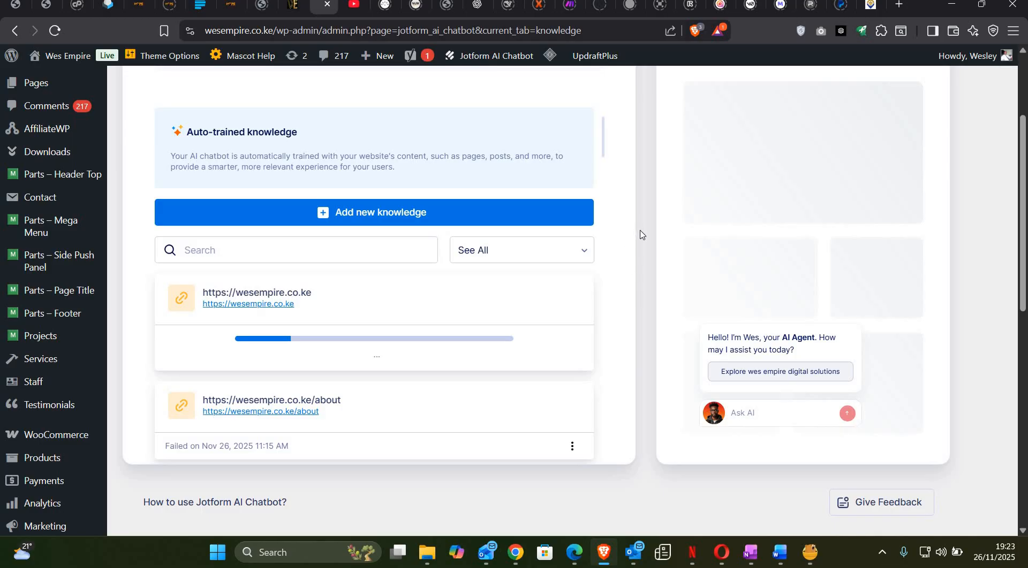
{"action": "left_click", "coordinate": [713, 417]}
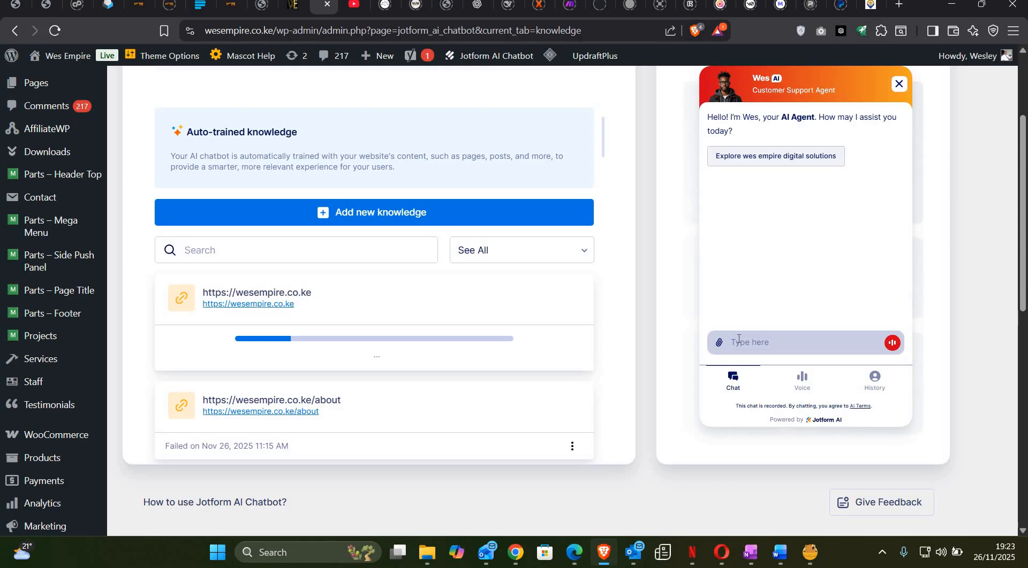
{"action": "type", "text": "Hi tell me about the company"}
{"action": "key", "text": "Return"}
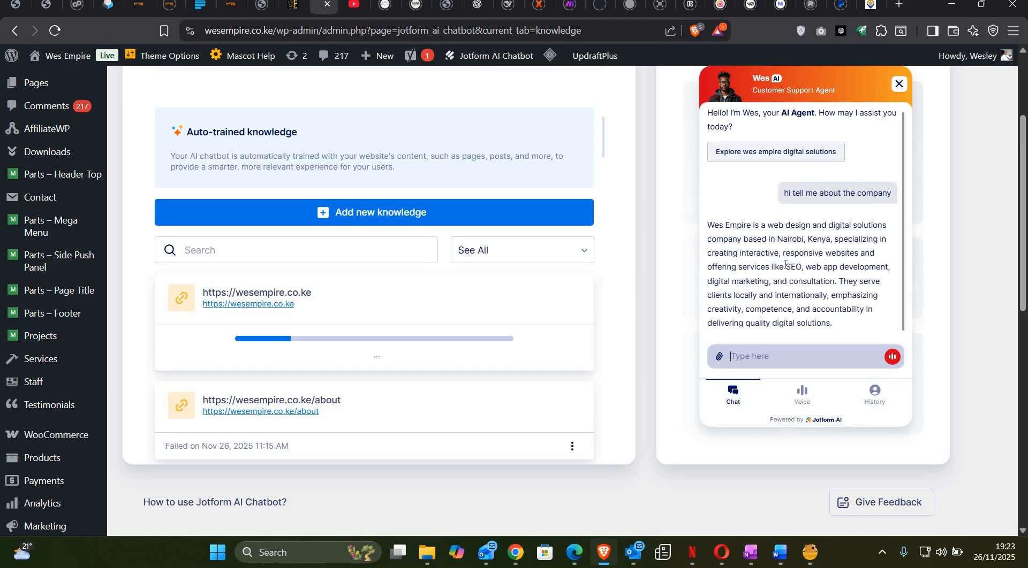
{"action": "scroll", "coordinate": [785, 265], "scroll_direction": "down", "scroll_amount": 1}
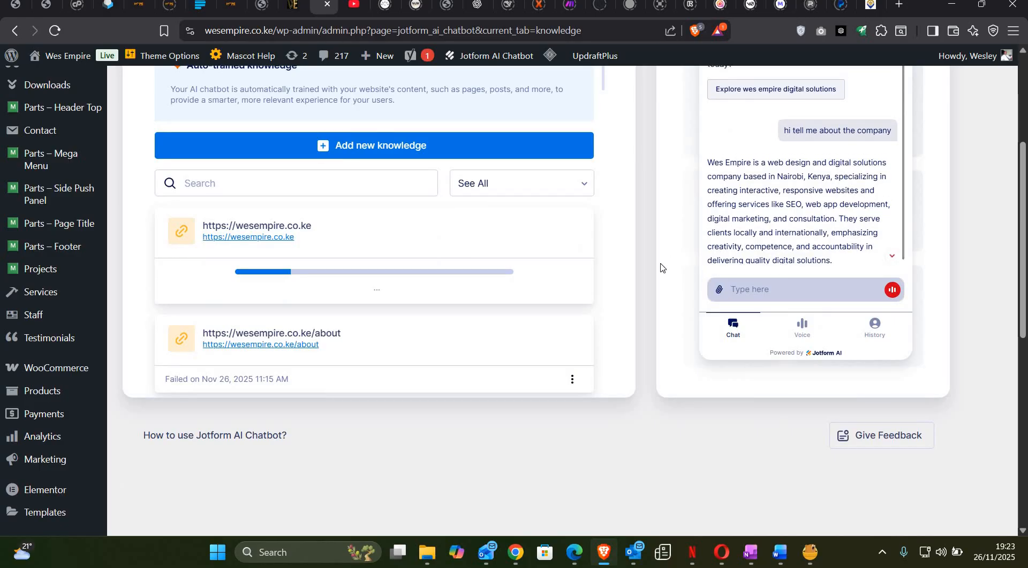
{"action": "scroll", "coordinate": [661, 269], "scroll_direction": "up", "scroll_amount": 2}
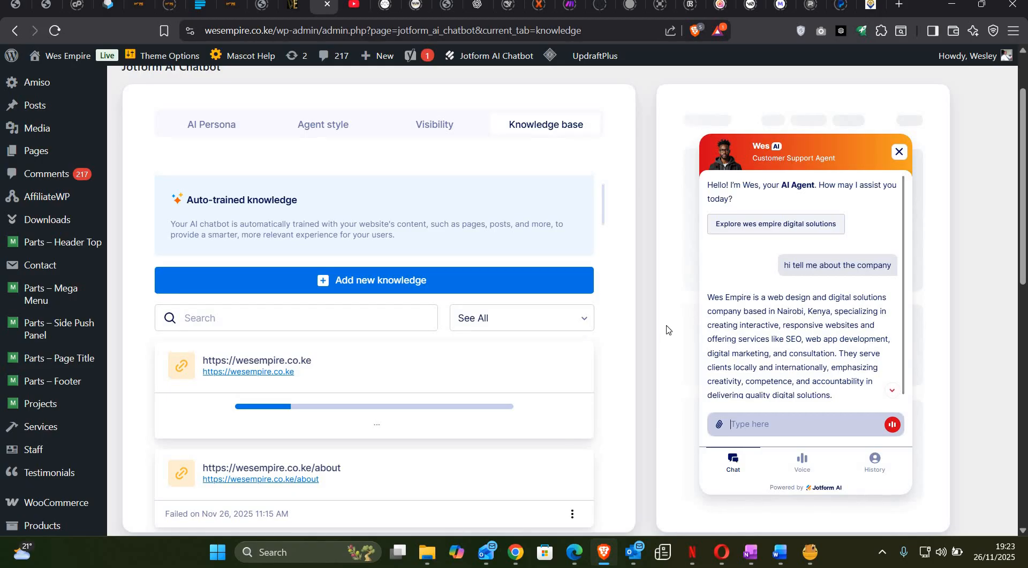
Publish the configured Jotform AI chatbot to the website.
{"action": "scroll", "coordinate": [667, 330], "scroll_direction": "up", "scroll_amount": 2}
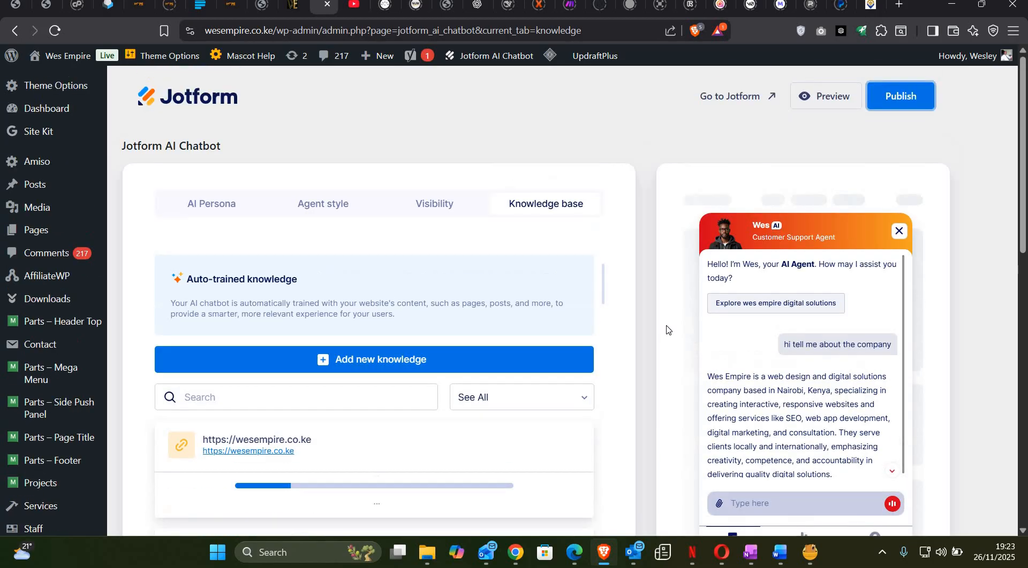
{"action": "left_click", "coordinate": [908, 97]}
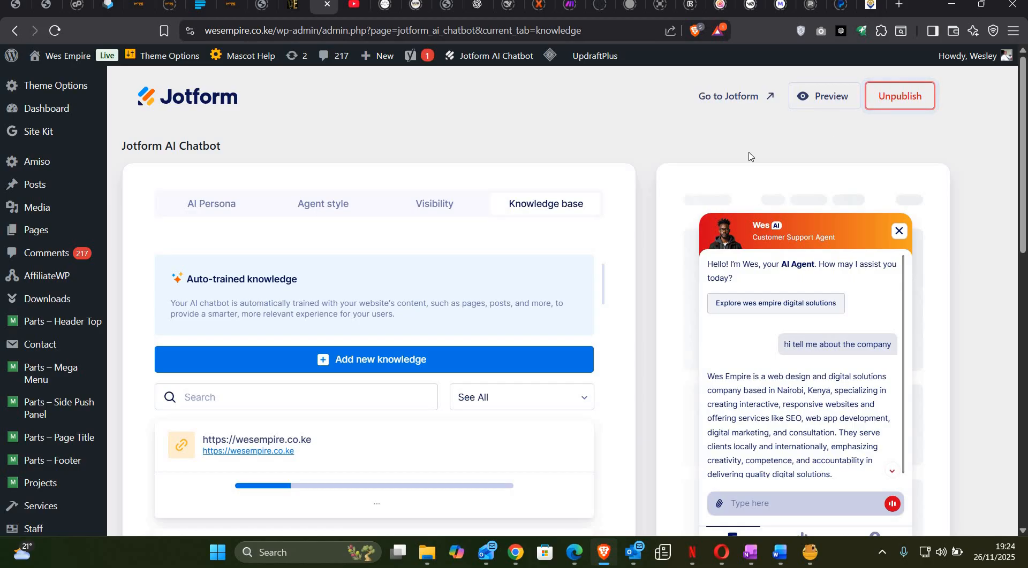
{"action": "mouse_move", "coordinate": [512, 559]}
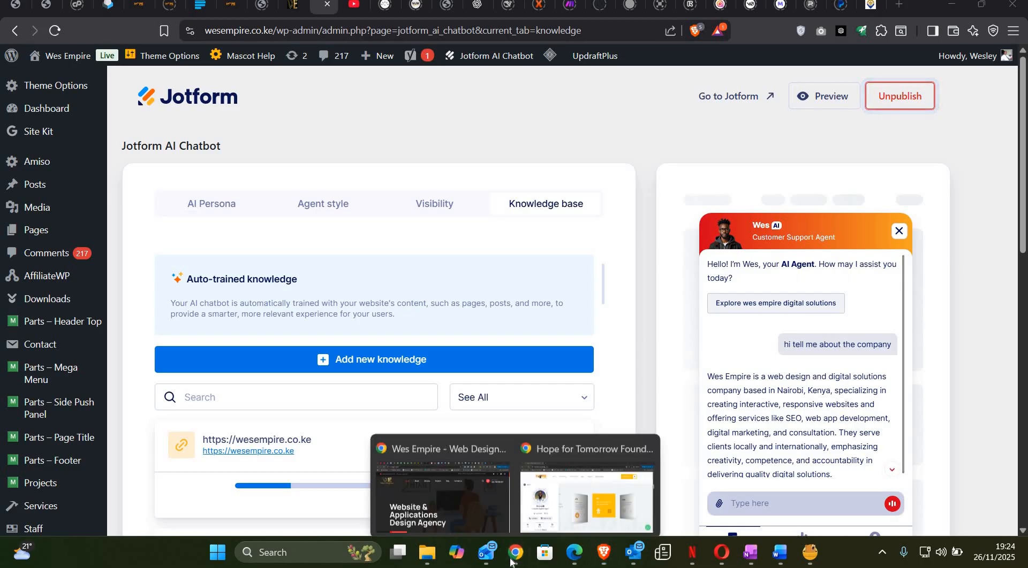
Switch to the wesempire.co.ke homepage in Chrome and reload it to check for the published chatbot.
{"action": "left_click", "coordinate": [477, 504]}
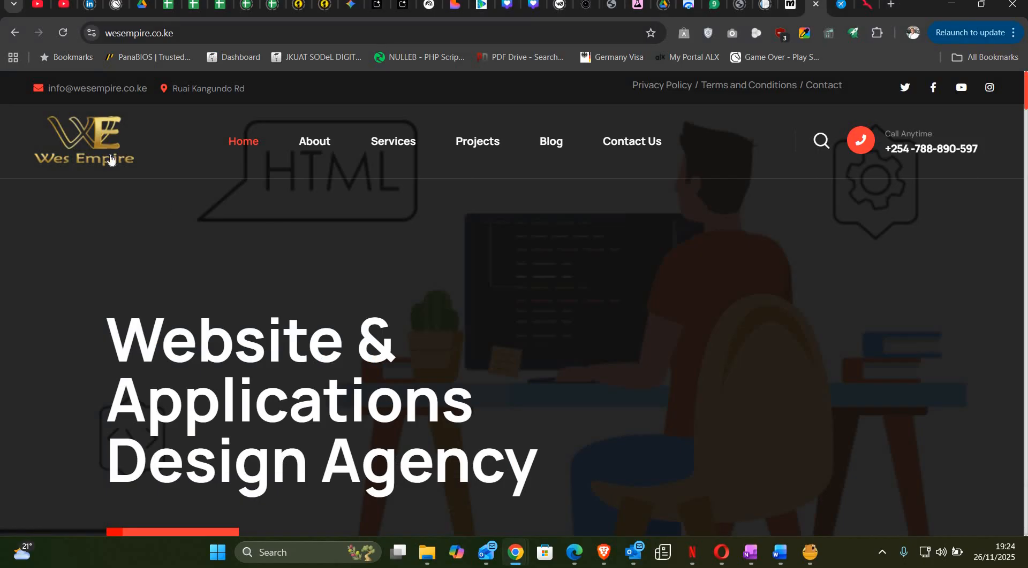
{"action": "left_click", "coordinate": [63, 32]}
Switch back to Brave, try to purge all LiteSpeed caches of the WordPress site, and reload the interrupted admin page.
{"action": "left_click", "coordinate": [608, 558]}
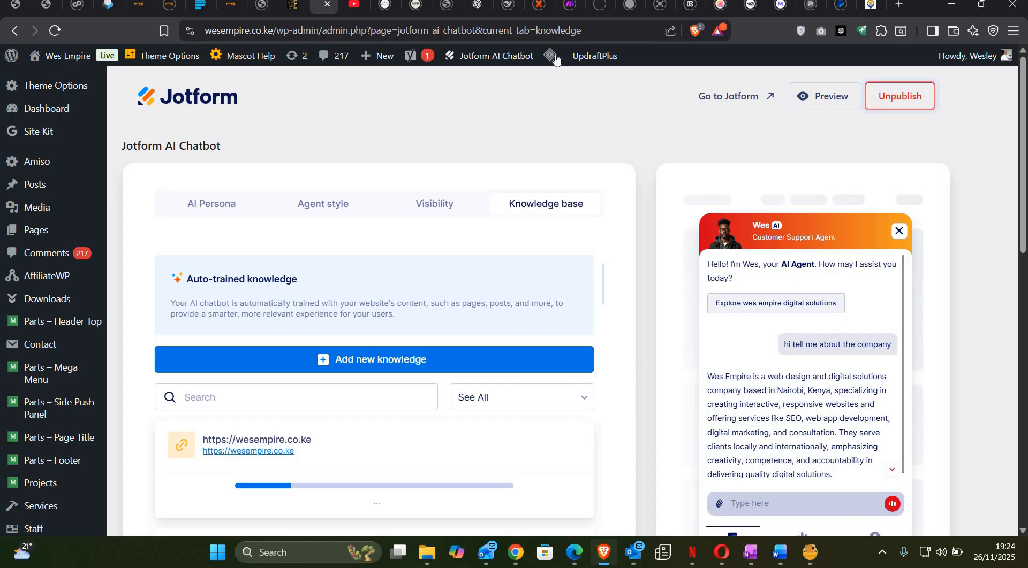
{"action": "mouse_move", "coordinate": [550, 56]}
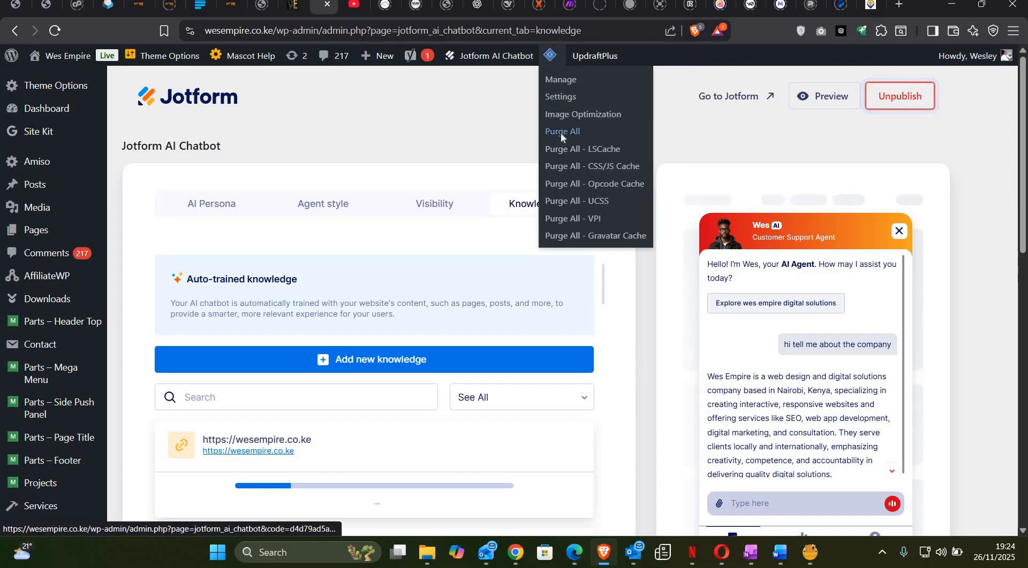
{"action": "left_click", "coordinate": [560, 133]}
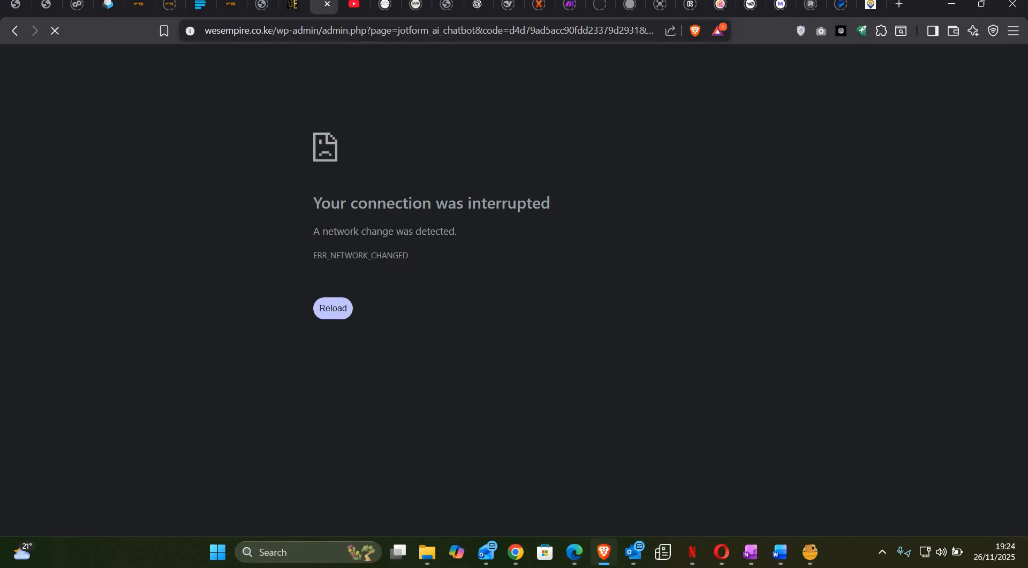
{"action": "left_click", "coordinate": [270, 31]}
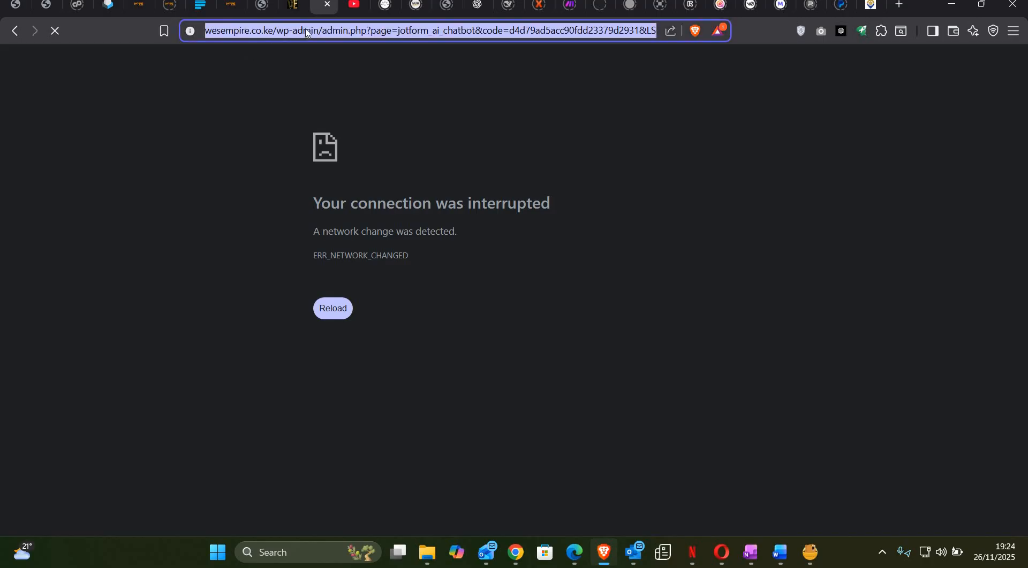
{"action": "left_click", "coordinate": [307, 31]}
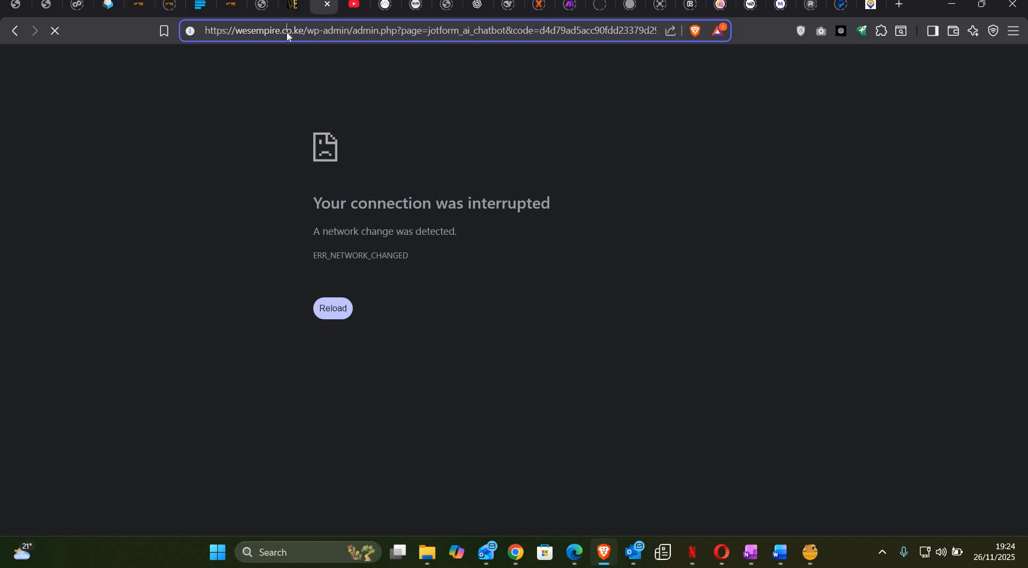
{"action": "key", "text": "Return"}
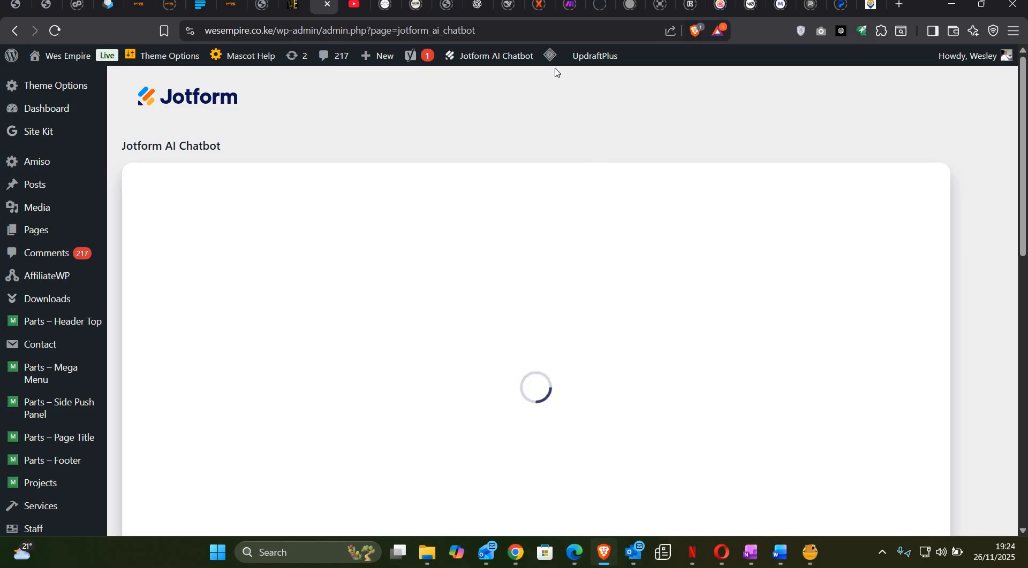
Purge all LiteSpeed caches again from the WordPress admin and look over the AI Persona settings during the reload.
{"action": "mouse_move", "coordinate": [552, 63]}
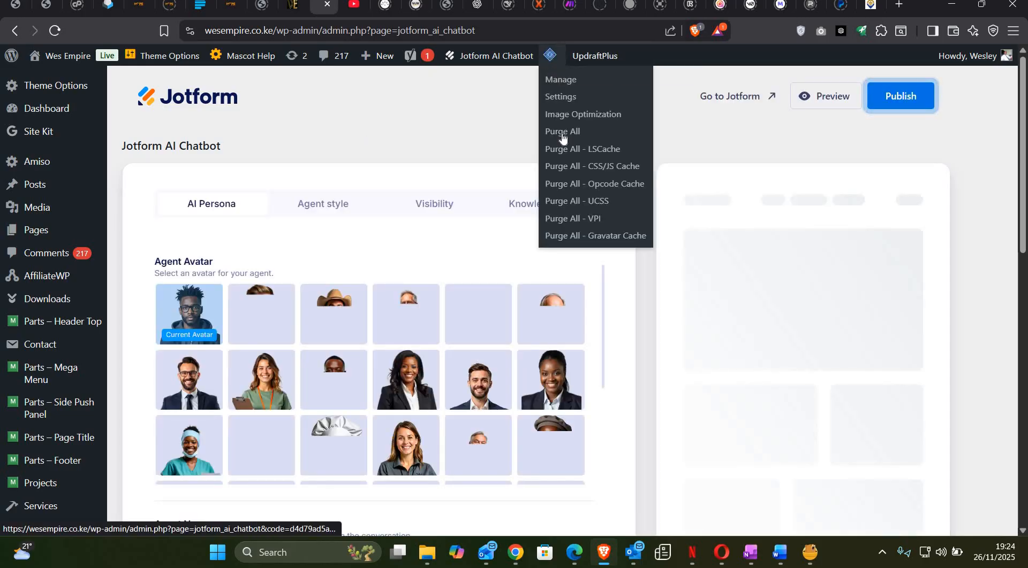
{"action": "left_click", "coordinate": [562, 132]}
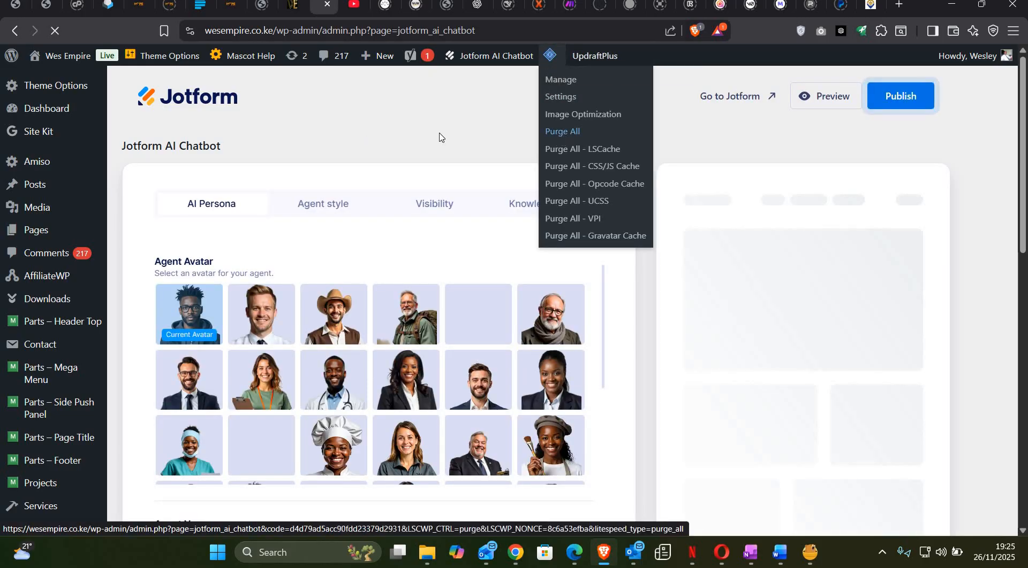
{"action": "scroll", "coordinate": [428, 137], "scroll_direction": "down", "scroll_amount": 5}
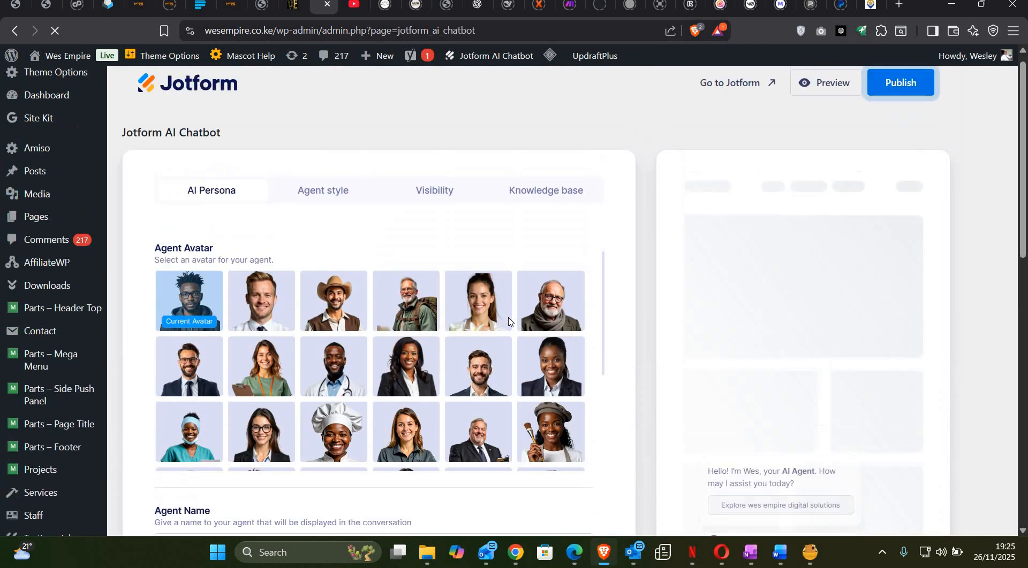
{"action": "scroll", "coordinate": [509, 321], "scroll_direction": "down", "scroll_amount": 2}
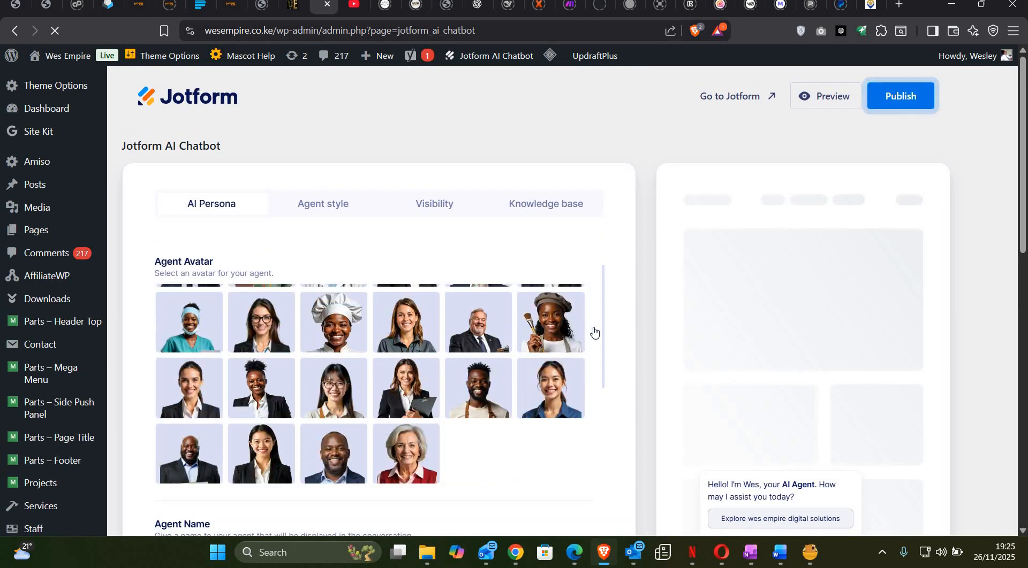
{"action": "scroll", "coordinate": [618, 335], "scroll_direction": "down", "scroll_amount": 3}
{"action": "scroll", "coordinate": [618, 335], "scroll_direction": "down", "scroll_amount": 1}
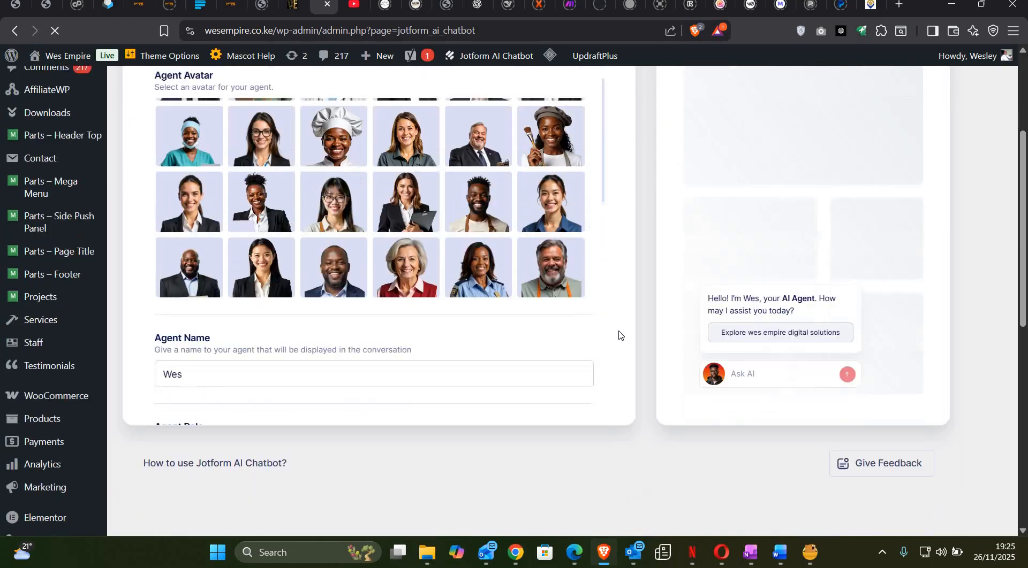
{"action": "scroll", "coordinate": [618, 335], "scroll_direction": "up", "scroll_amount": 3}
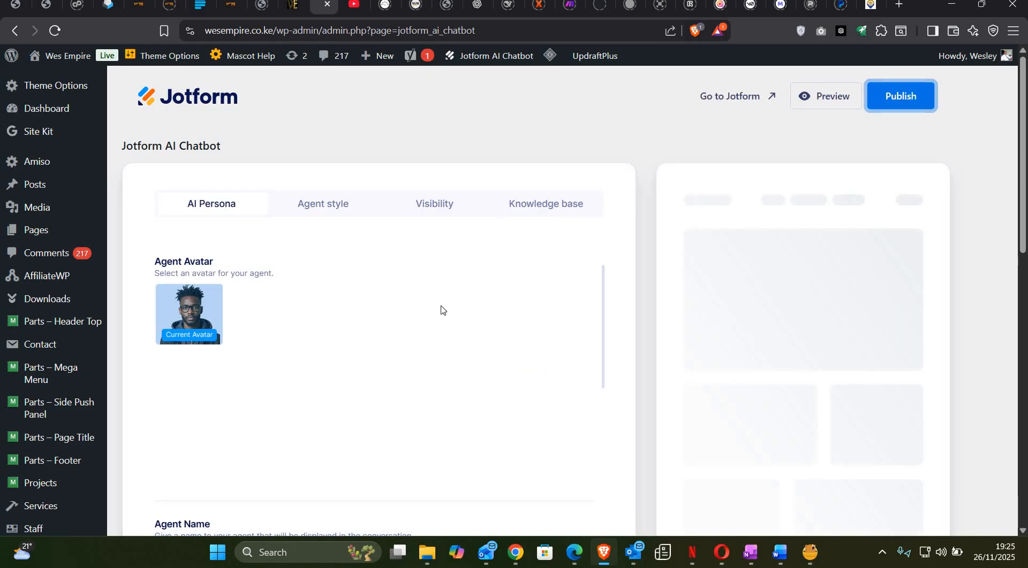
Open the chatbot's Knowledge base settings and check the training status of the website entries.
{"action": "scroll", "coordinate": [536, 210], "scroll_direction": "down", "scroll_amount": 5}
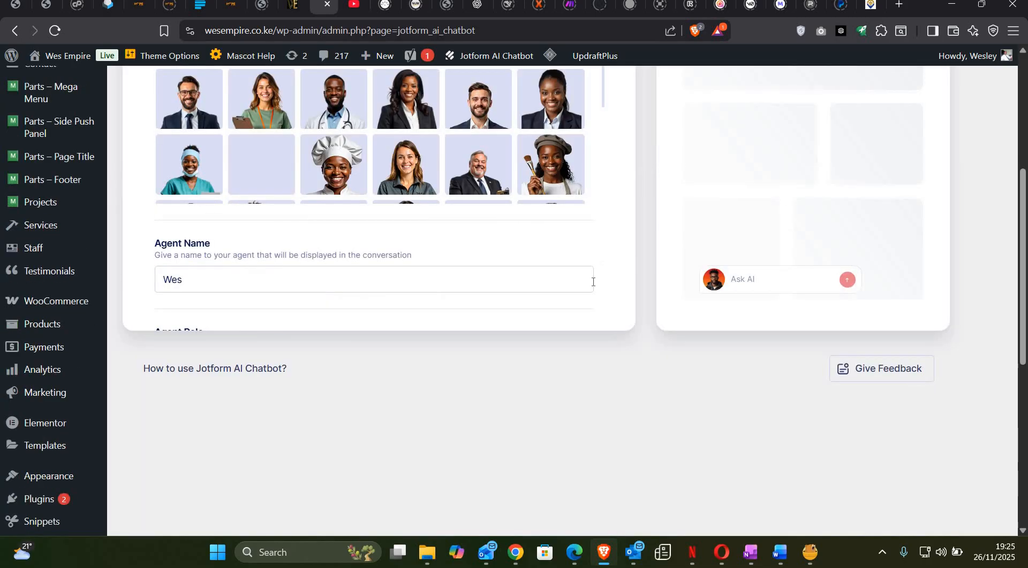
{"action": "scroll", "coordinate": [638, 289], "scroll_direction": "up", "scroll_amount": 2}
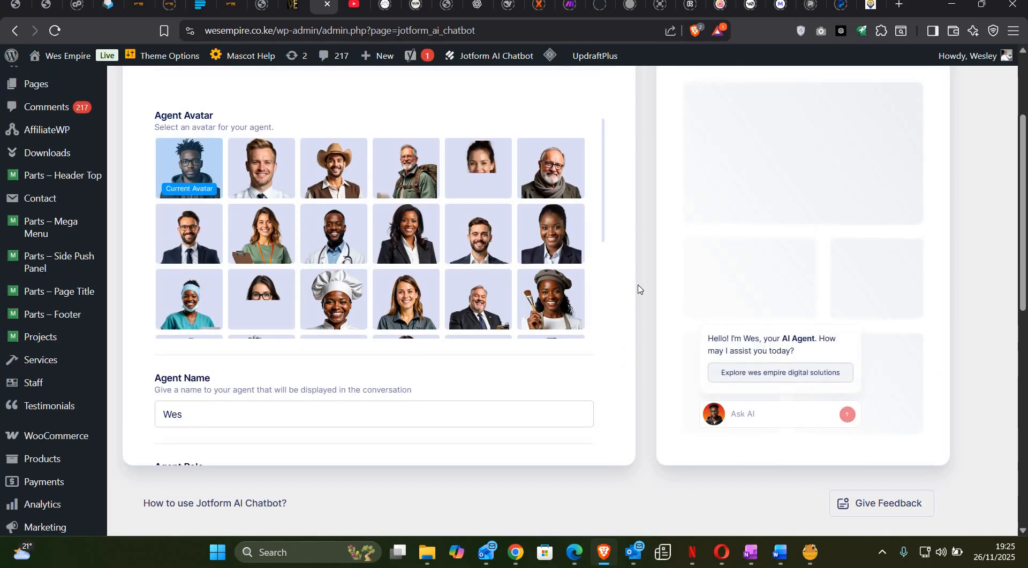
{"action": "scroll", "coordinate": [589, 246], "scroll_direction": "up", "scroll_amount": 3}
{"action": "left_click", "coordinate": [555, 187]}
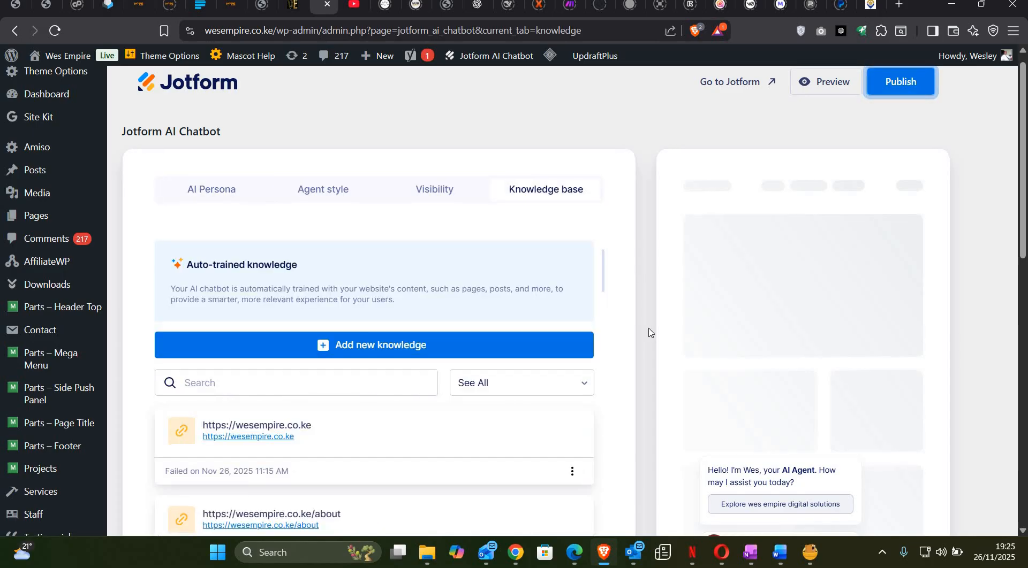
{"action": "scroll", "coordinate": [536, 337], "scroll_direction": "down", "scroll_amount": 1}
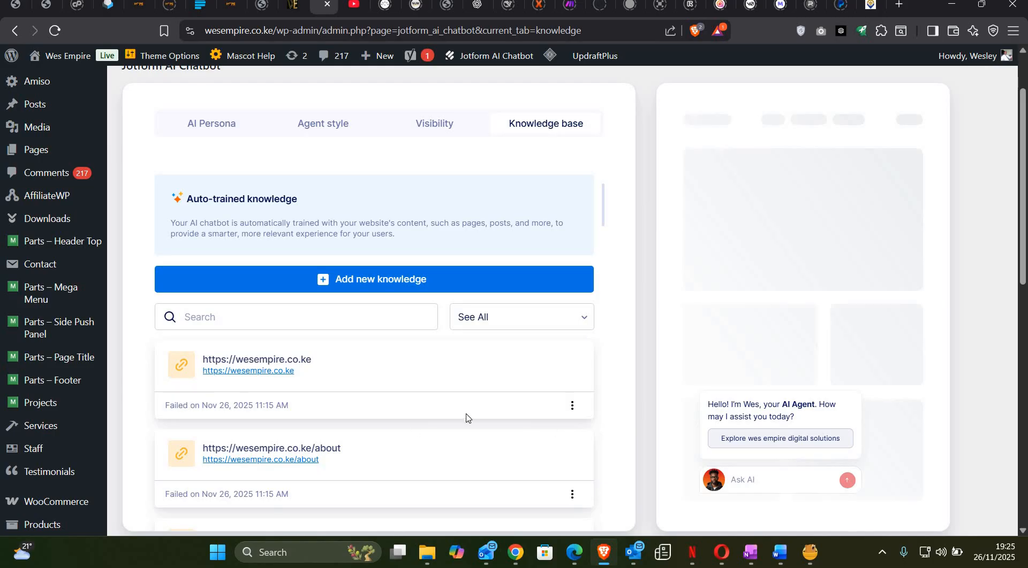
Switch to the wesempire.co.ke homepage in Chrome, look it over for the chatbot, and reload it.
{"action": "mouse_move", "coordinate": [515, 552]}
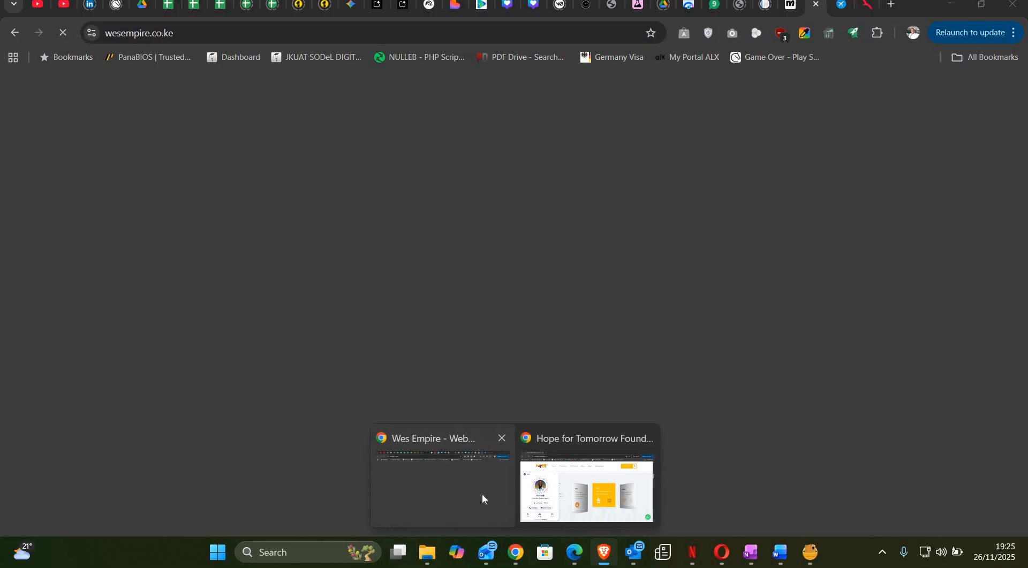
{"action": "left_click", "coordinate": [484, 499]}
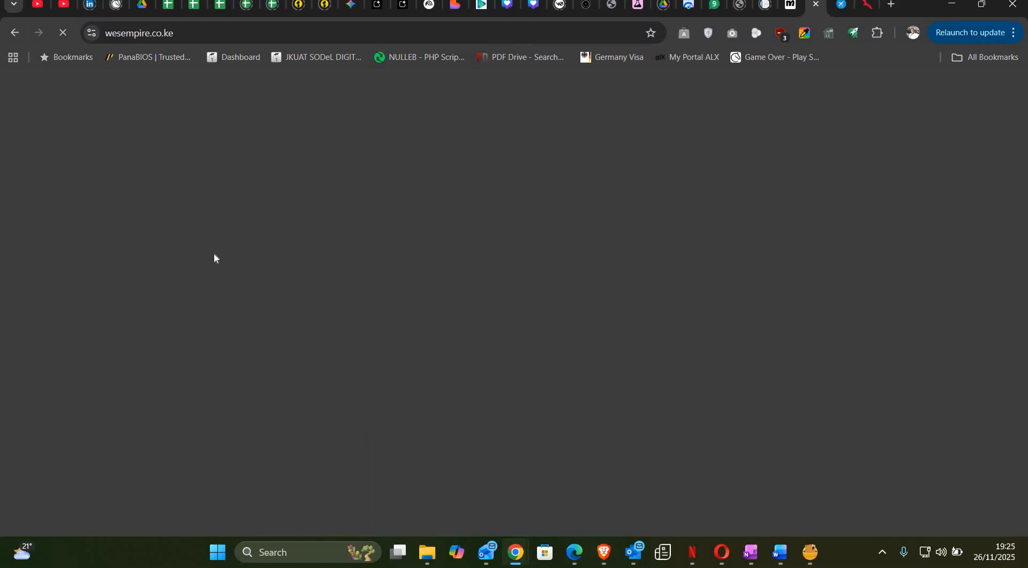
{"action": "scroll", "coordinate": [206, 220], "scroll_direction": "down", "scroll_amount": 1}
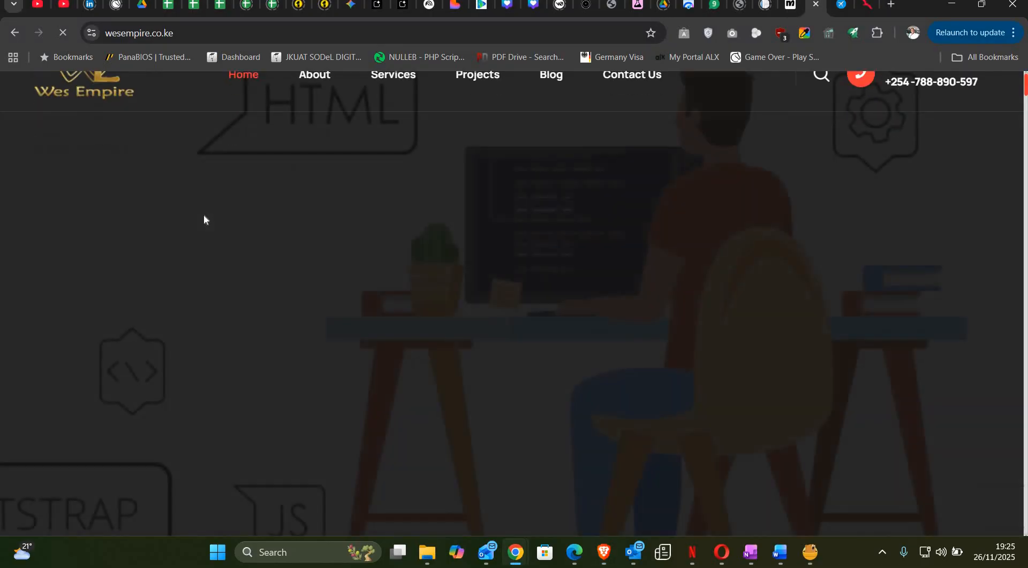
{"action": "scroll", "coordinate": [204, 217], "scroll_direction": "up", "scroll_amount": 1}
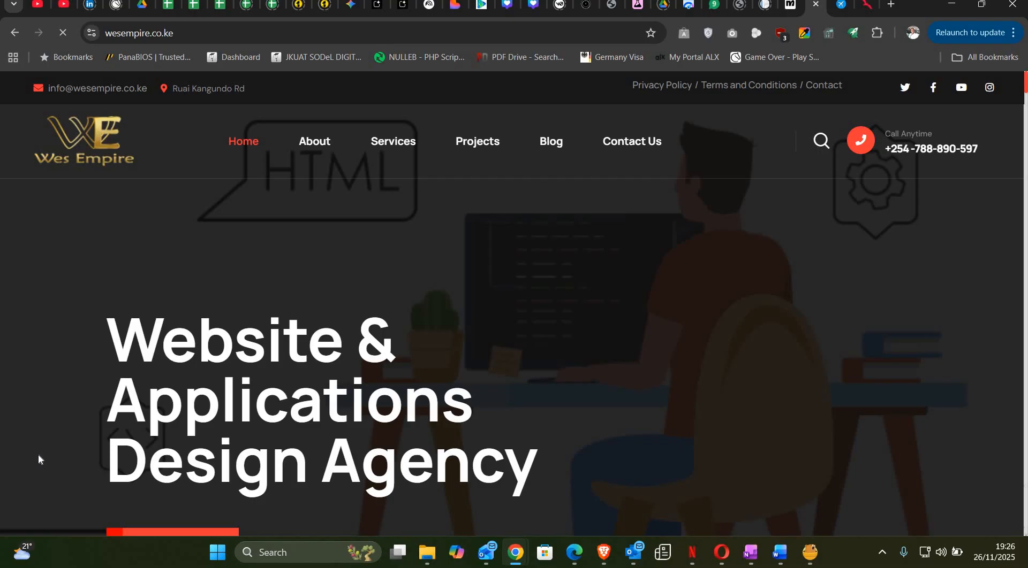
{"action": "left_click", "coordinate": [63, 35]}
{"action": "left_click", "coordinate": [65, 32]}
Check the chatbot's publish controls in Brave and return to Chrome to examine the upper part of the reloaded homepage.
{"action": "left_click", "coordinate": [602, 556]}
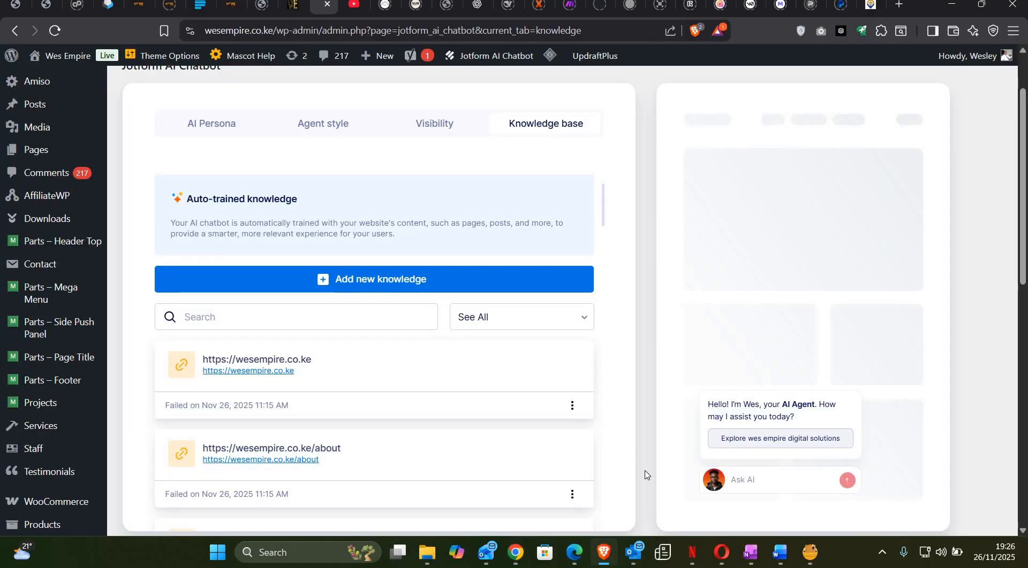
{"action": "scroll", "coordinate": [644, 474], "scroll_direction": "up", "scroll_amount": 2}
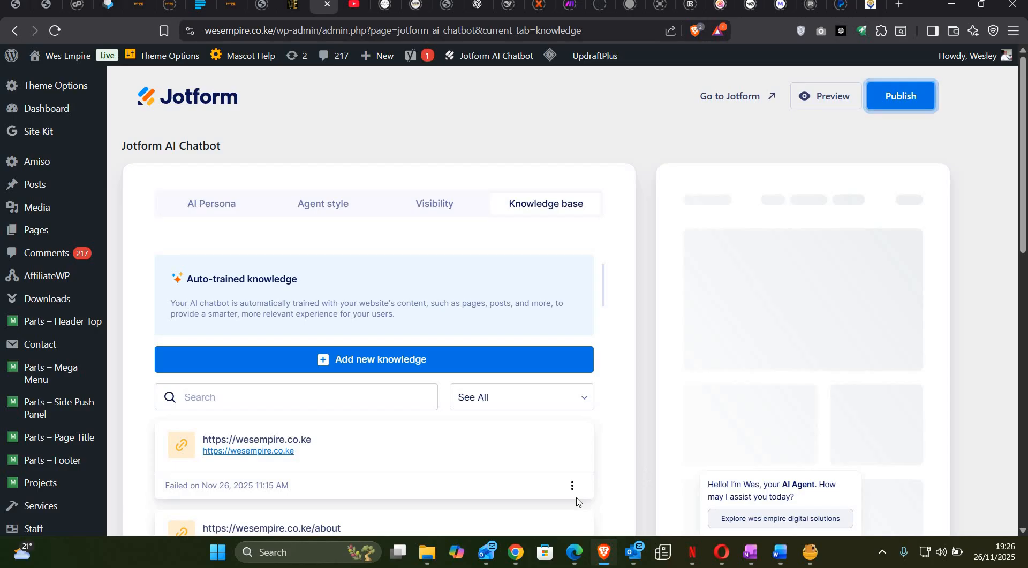
{"action": "mouse_move", "coordinate": [513, 564]}
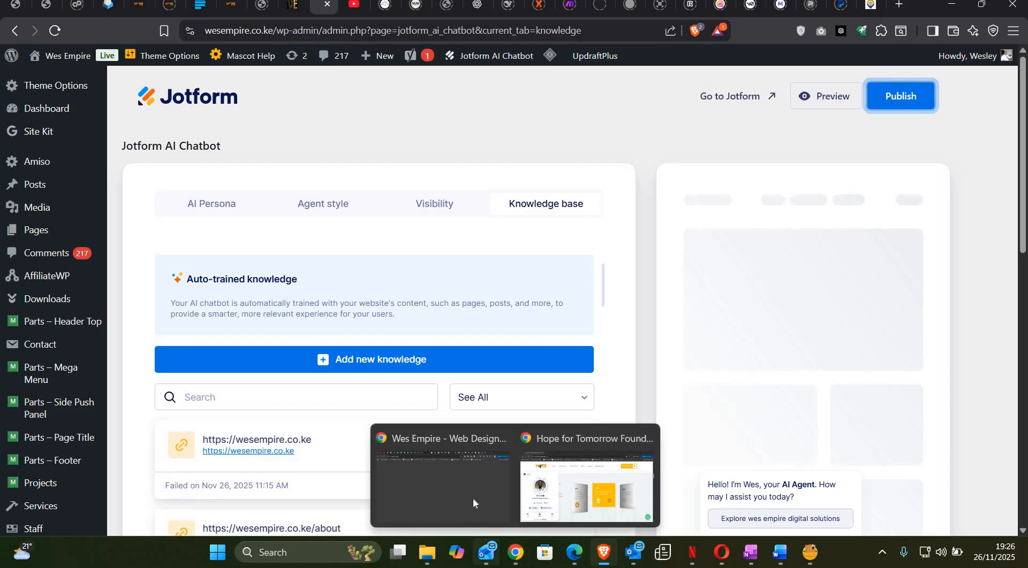
{"action": "left_click", "coordinate": [474, 498]}
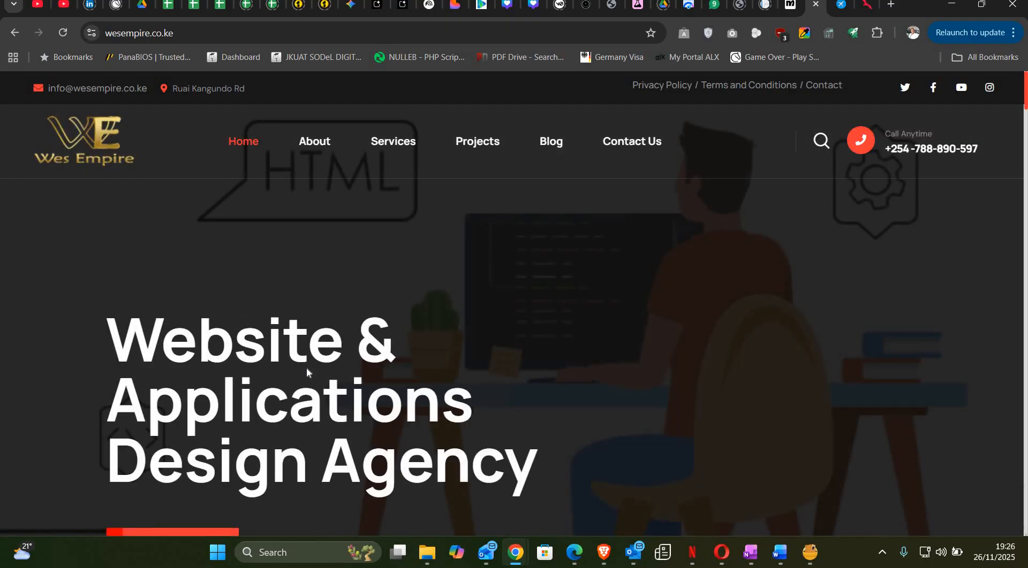
{"action": "scroll", "coordinate": [307, 367], "scroll_direction": "down", "scroll_amount": 2}
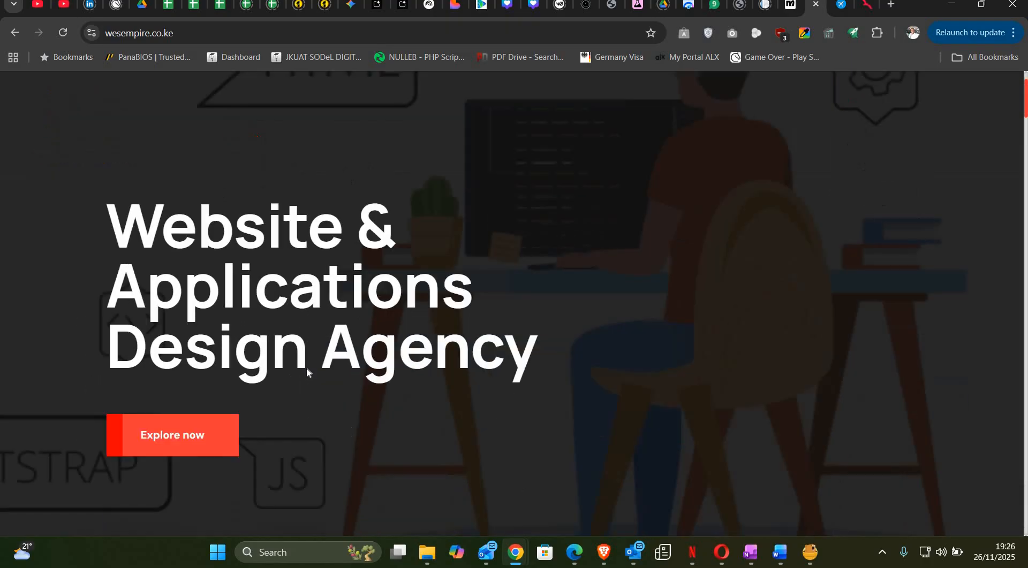
{"action": "scroll", "coordinate": [306, 367], "scroll_direction": "down", "scroll_amount": 3}
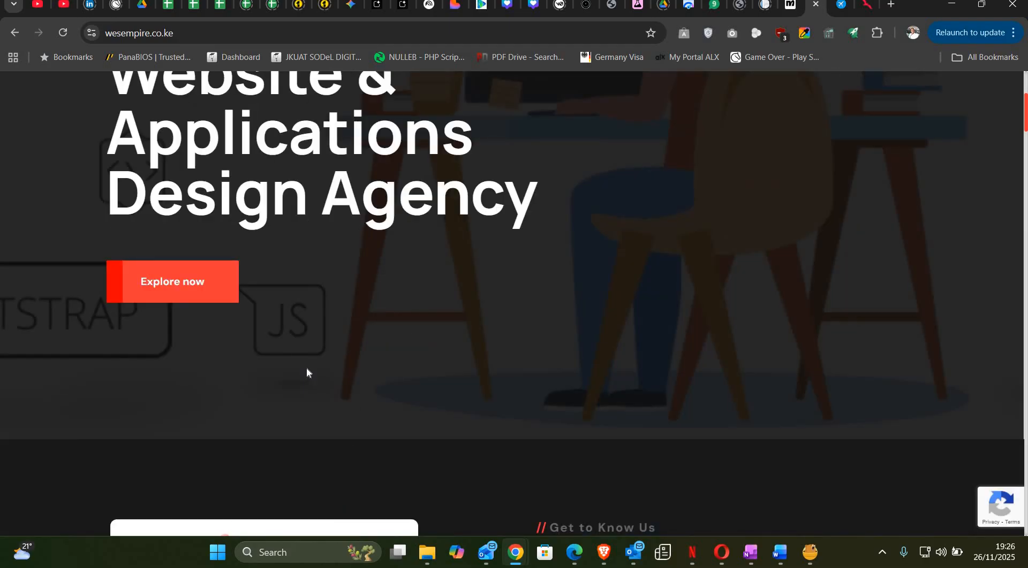
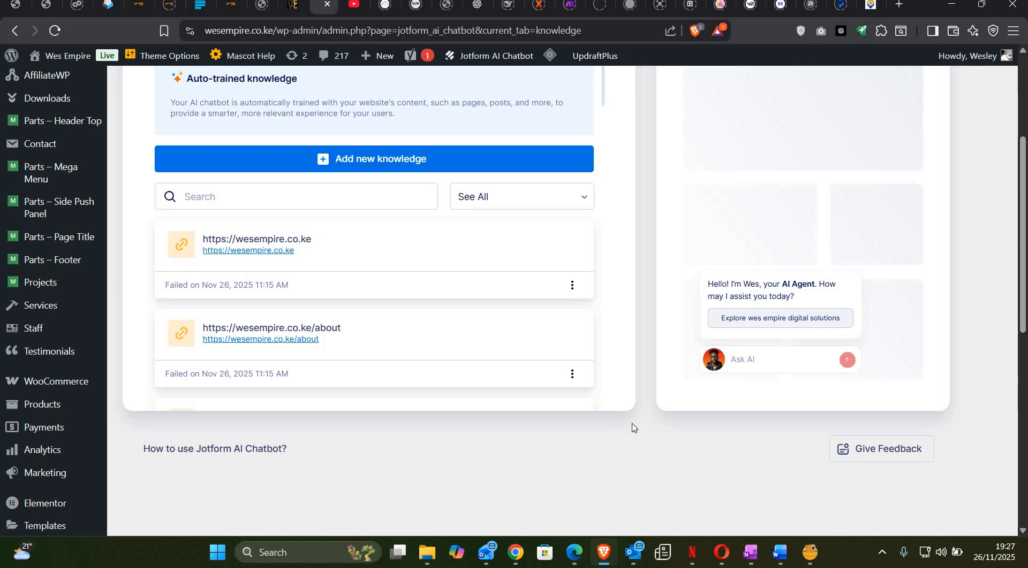
Return to the live homepage in Chrome and inspect it down to the services section for the chatbot widget.
{"action": "scroll", "coordinate": [632, 427], "scroll_direction": "up", "scroll_amount": 1}
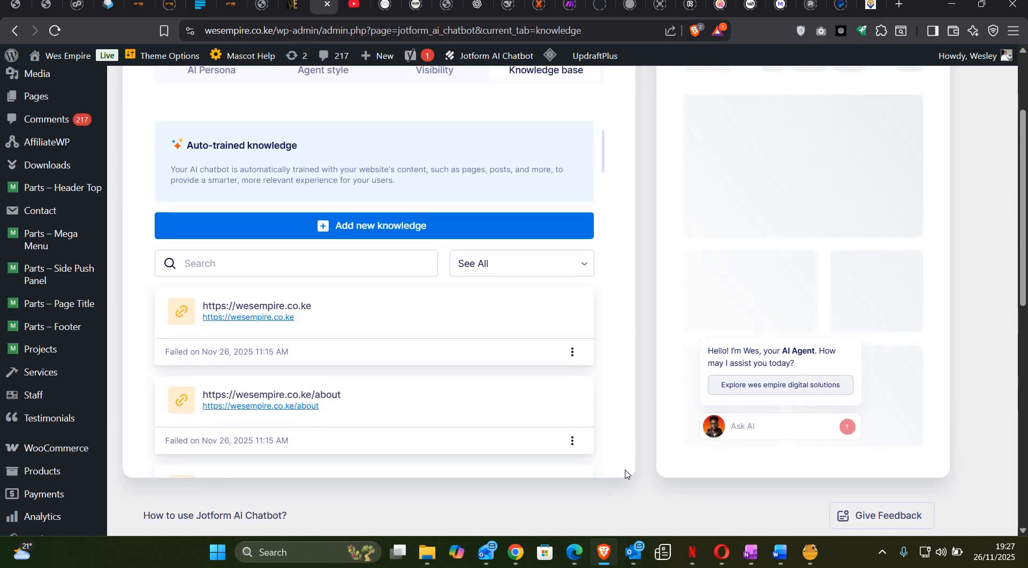
{"action": "mouse_move", "coordinate": [519, 553]}
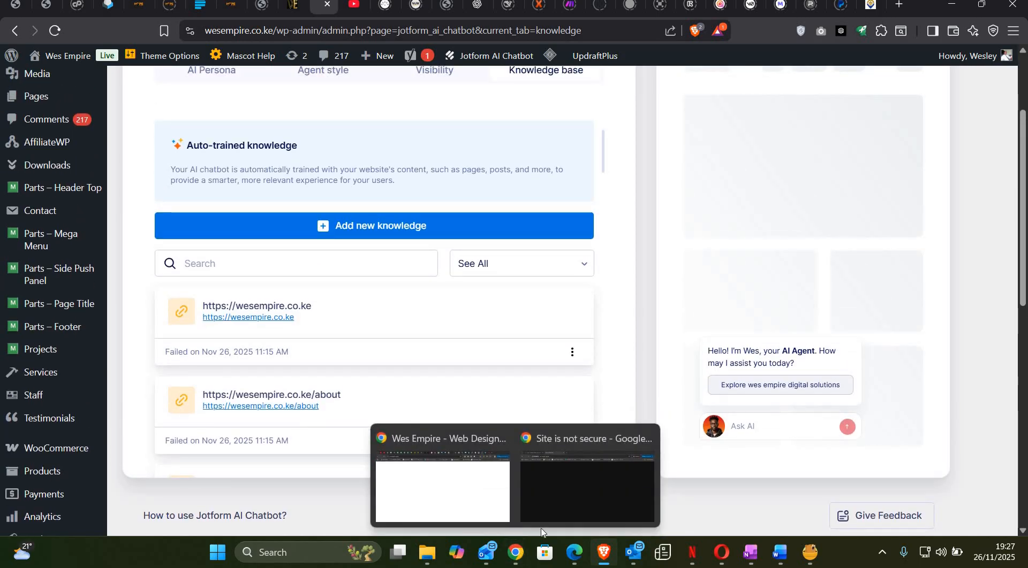
{"action": "mouse_move", "coordinate": [552, 508]}
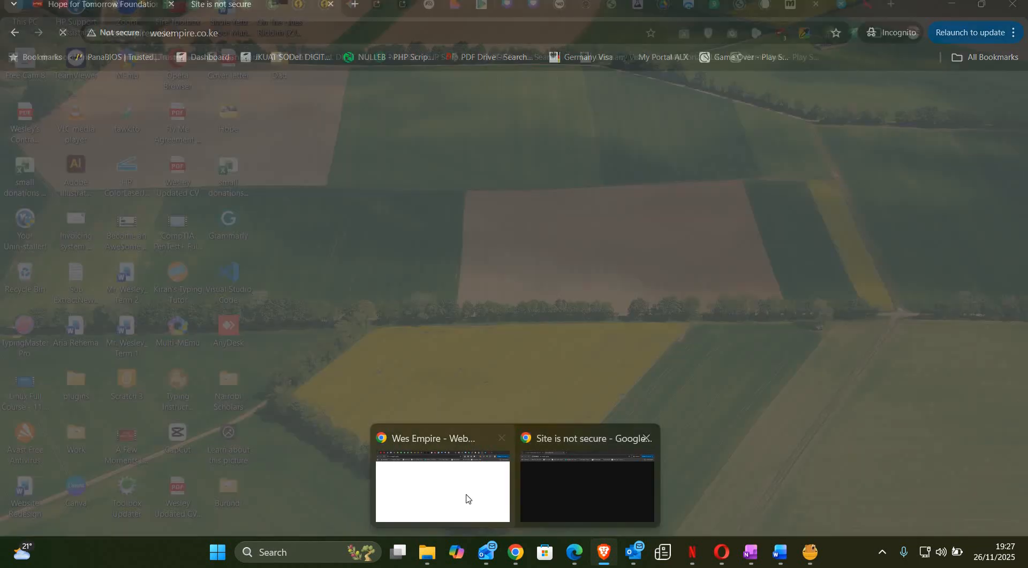
{"action": "left_click", "coordinate": [467, 498]}
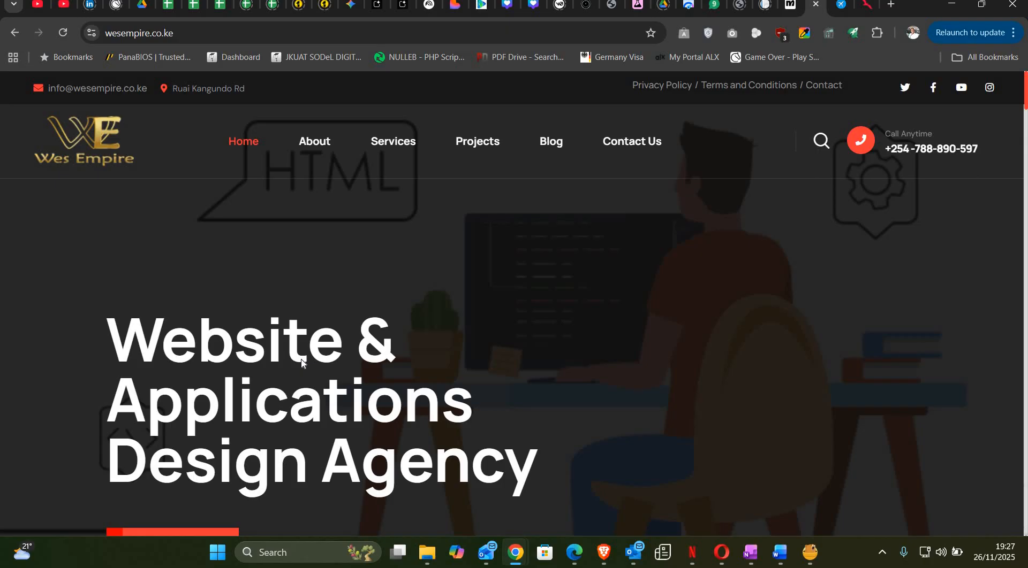
{"action": "scroll", "coordinate": [303, 364], "scroll_direction": "down", "scroll_amount": 4}
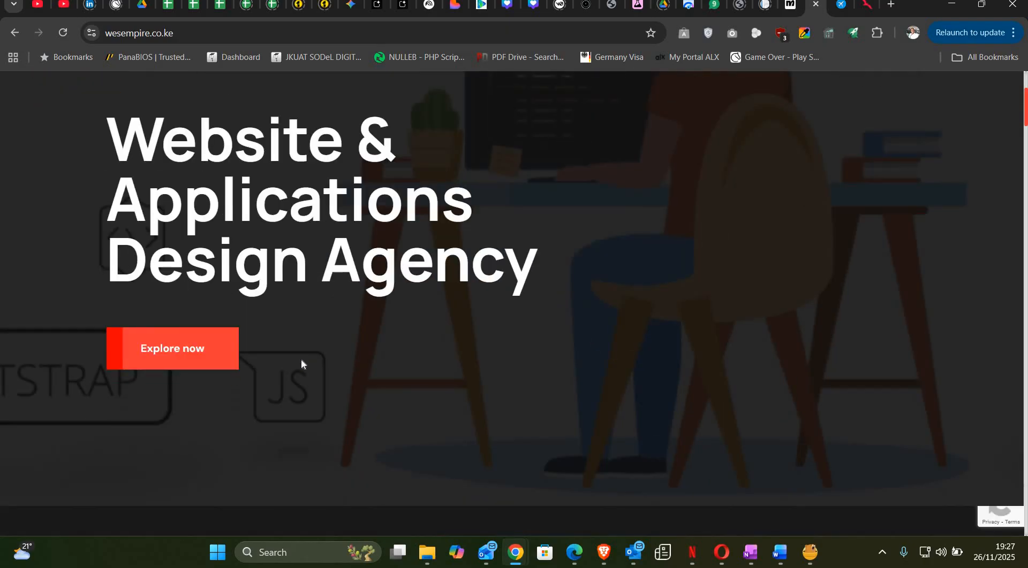
{"action": "scroll", "coordinate": [301, 358], "scroll_direction": "down", "scroll_amount": 5}
{"action": "scroll", "coordinate": [301, 366], "scroll_direction": "down", "scroll_amount": 8}
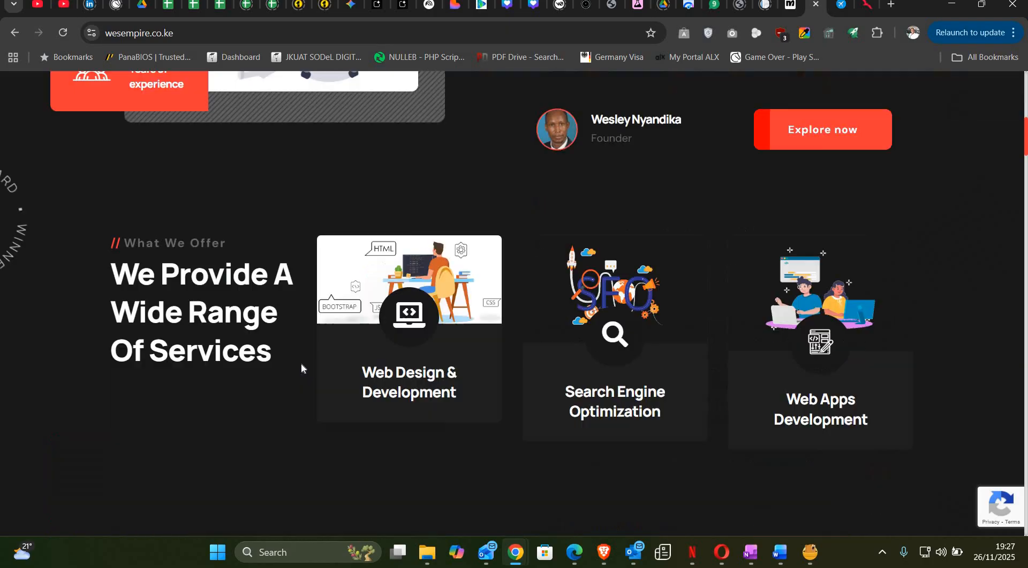
{"action": "scroll", "coordinate": [302, 364], "scroll_direction": "up", "scroll_amount": 7}
{"action": "scroll", "coordinate": [303, 368], "scroll_direction": "up", "scroll_amount": 3}
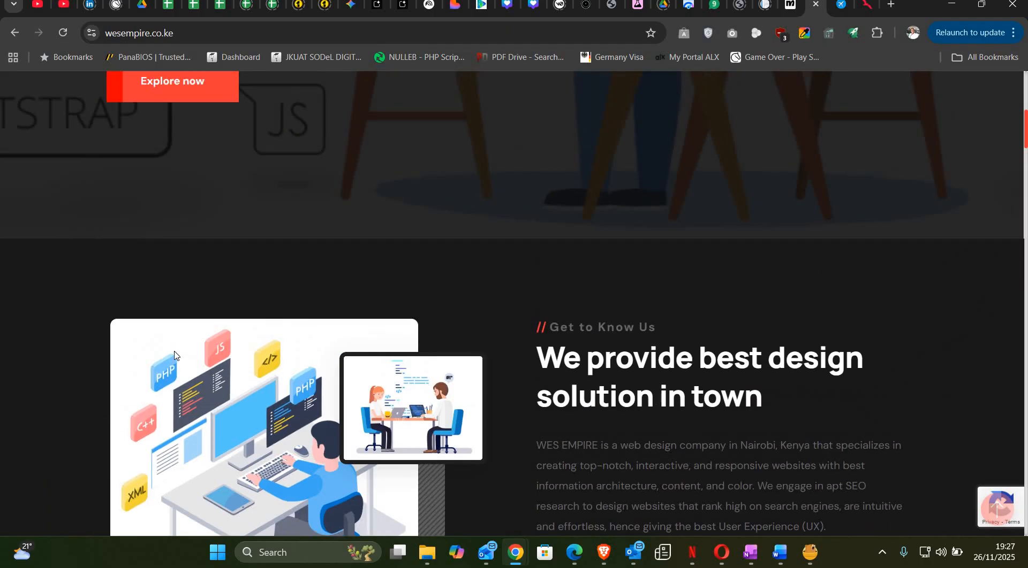
Switch to the Chrome Incognito window and load wesempire.co.ke past the HTTPS warning.
{"action": "scroll", "coordinate": [160, 354], "scroll_direction": "up", "scroll_amount": 1}
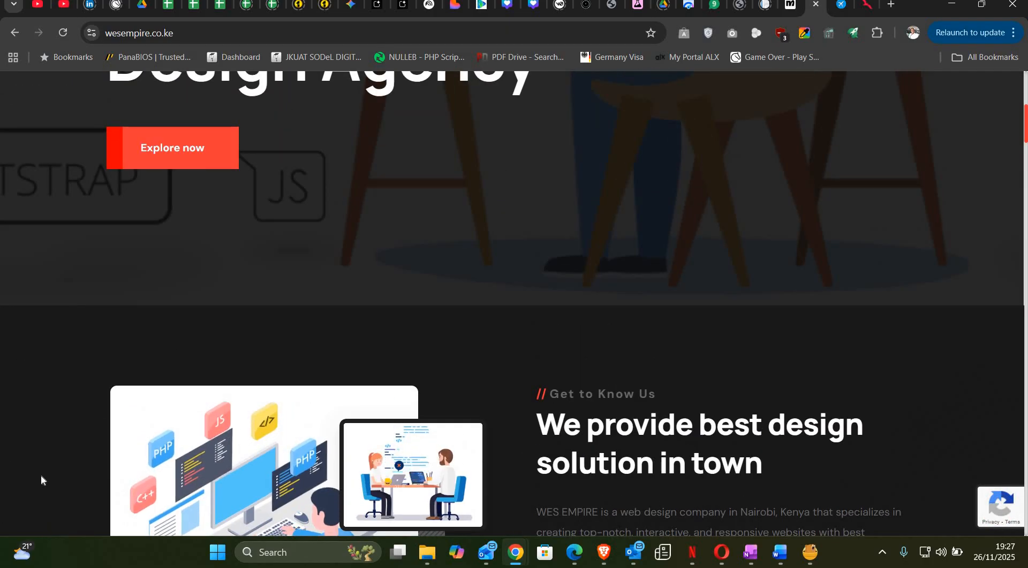
{"action": "mouse_move", "coordinate": [527, 565]}
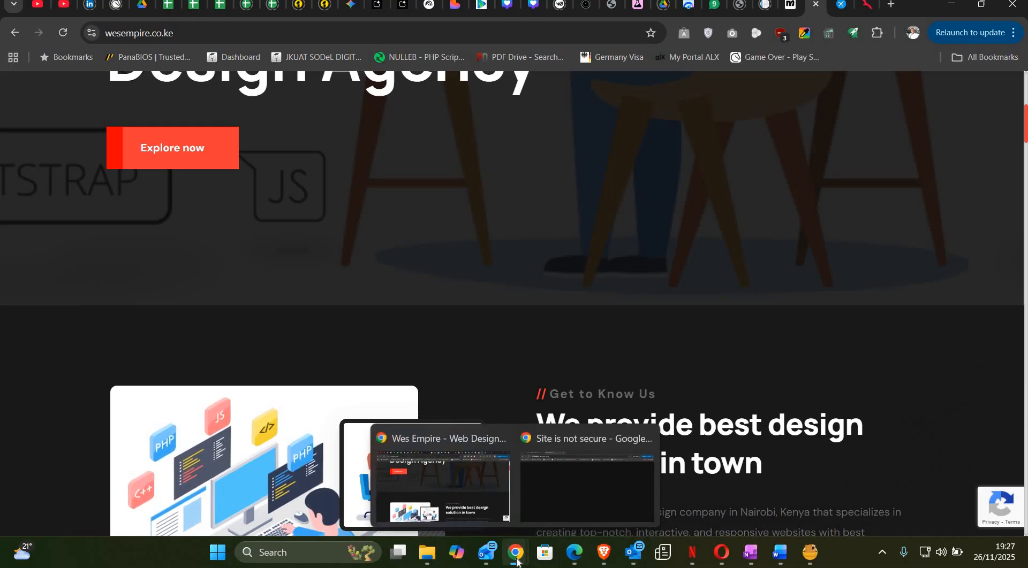
{"action": "left_click", "coordinate": [560, 502]}
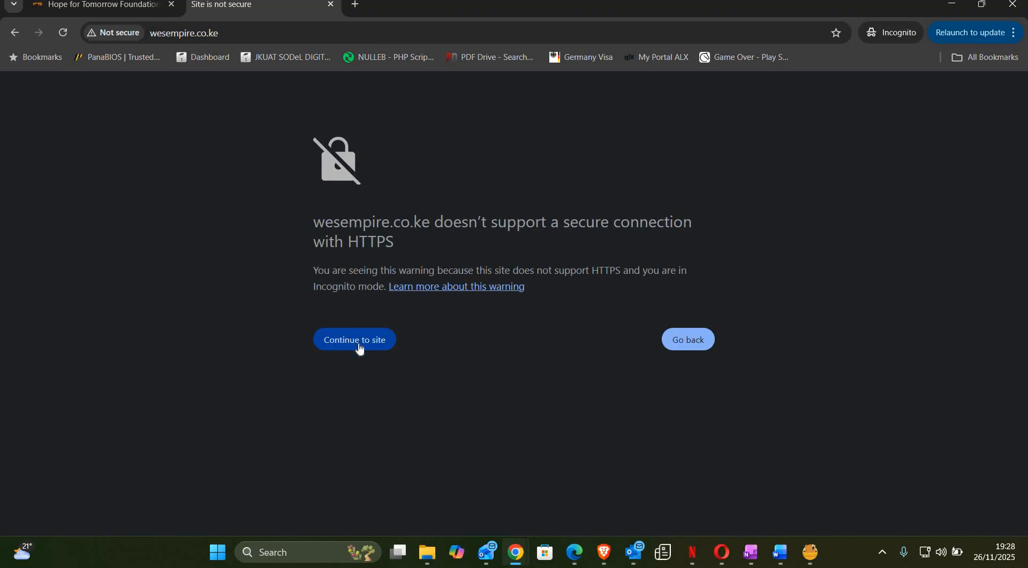
{"action": "left_click", "coordinate": [361, 349]}
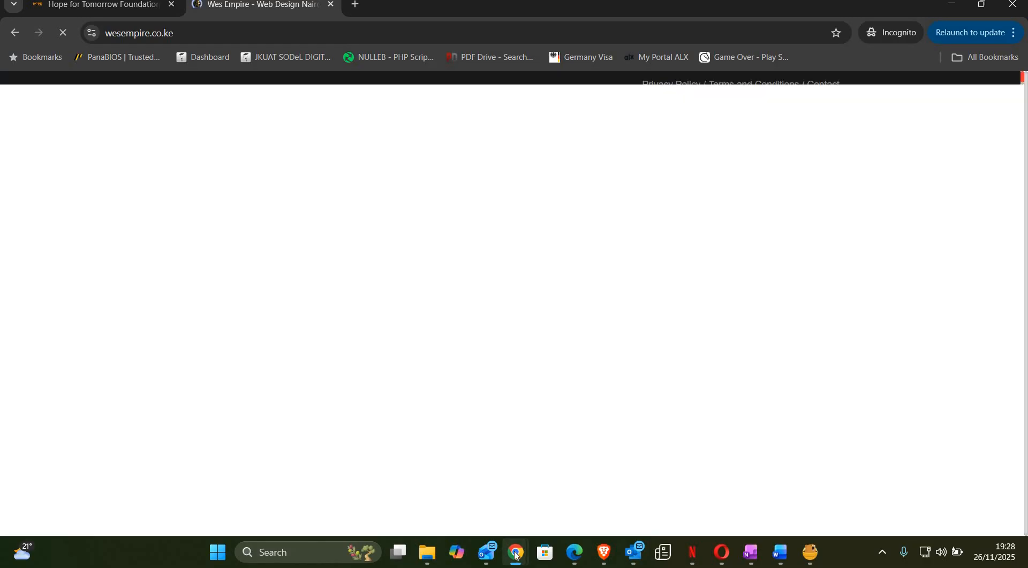
Compare the wesempire.co.ke homepage in the regular and Incognito Chrome windows, checking both for the chatbot widget.
{"action": "mouse_move", "coordinate": [517, 557]}
{"action": "left_click", "coordinate": [473, 509]}
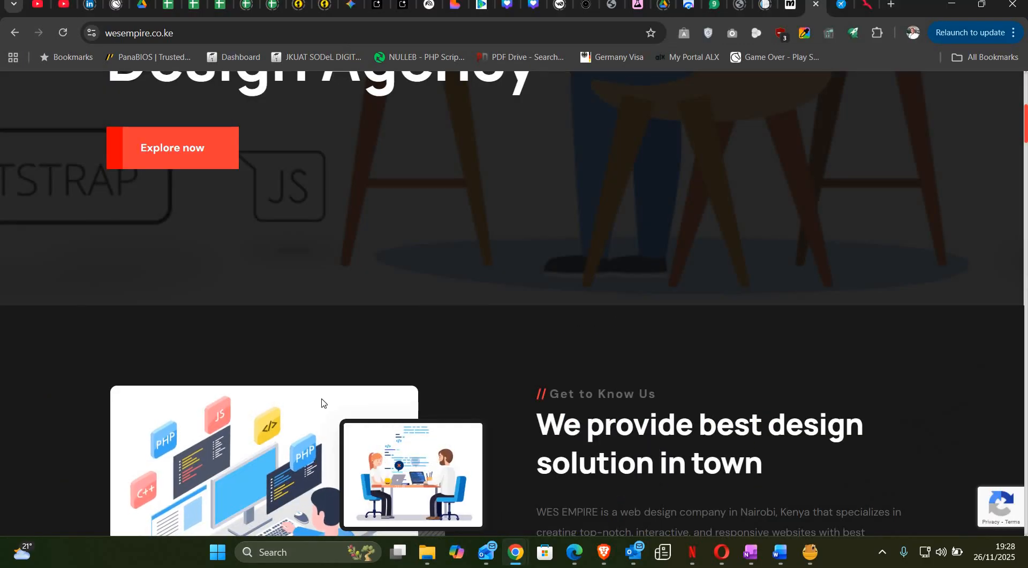
{"action": "mouse_move", "coordinate": [517, 557]}
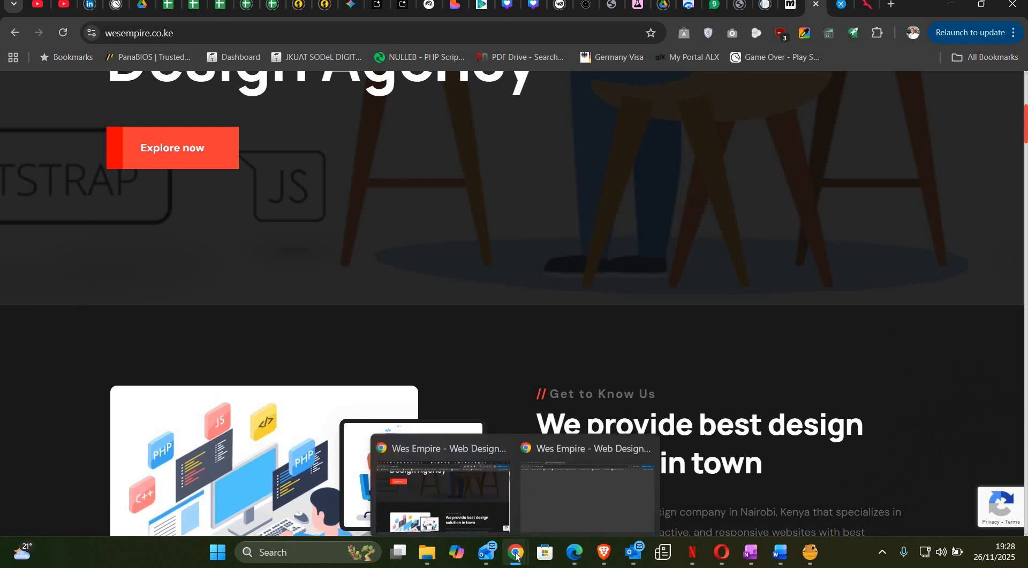
{"action": "left_click", "coordinate": [588, 498]}
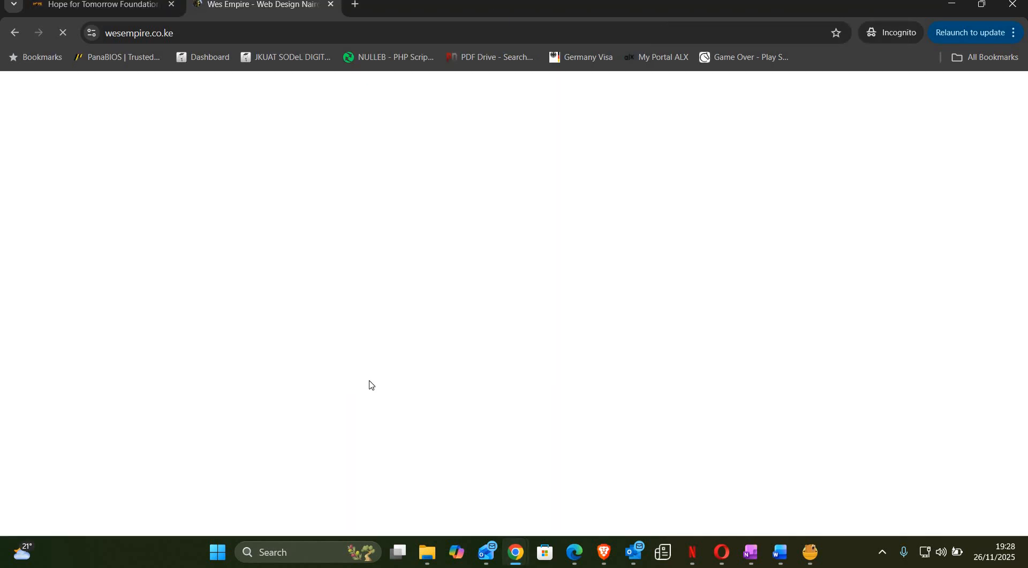
{"action": "scroll", "coordinate": [448, 428], "scroll_direction": "down", "scroll_amount": 5}
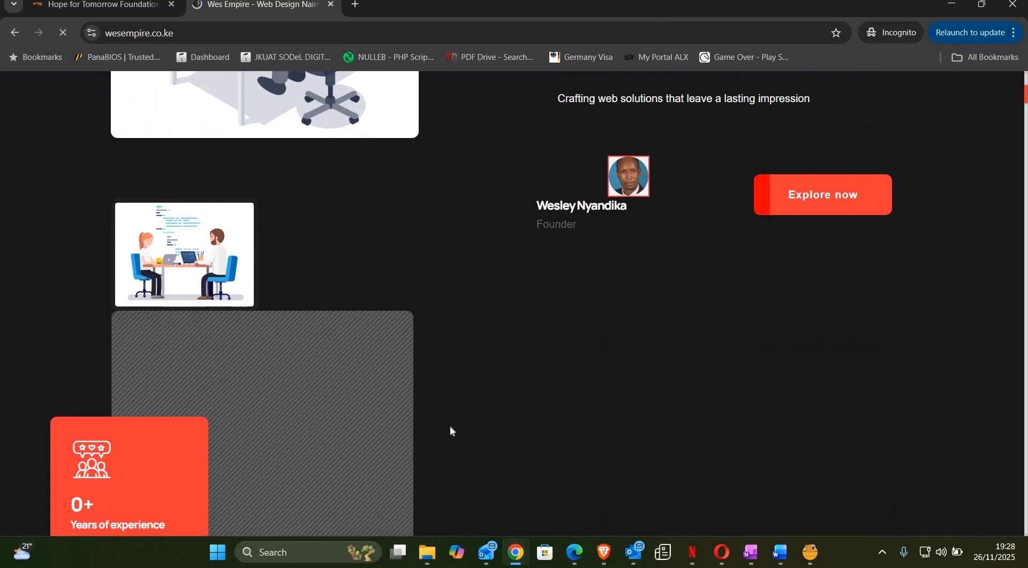
{"action": "scroll", "coordinate": [450, 426], "scroll_direction": "down", "scroll_amount": 8}
{"action": "scroll", "coordinate": [450, 426], "scroll_direction": "up", "scroll_amount": 15}
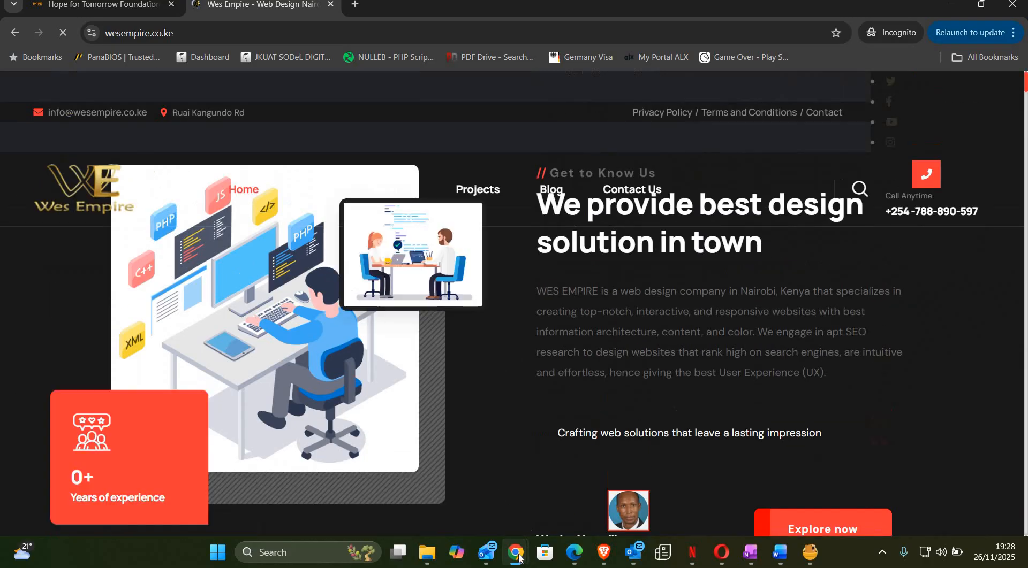
{"action": "mouse_move", "coordinate": [517, 557]}
{"action": "left_click", "coordinate": [471, 480]}
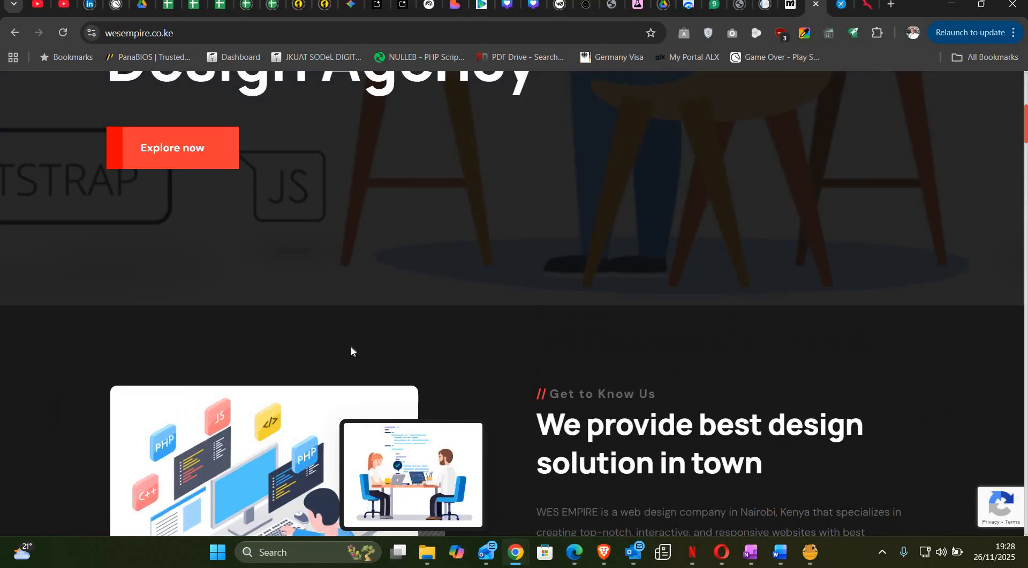
{"action": "scroll", "coordinate": [351, 346], "scroll_direction": "up", "scroll_amount": 6}
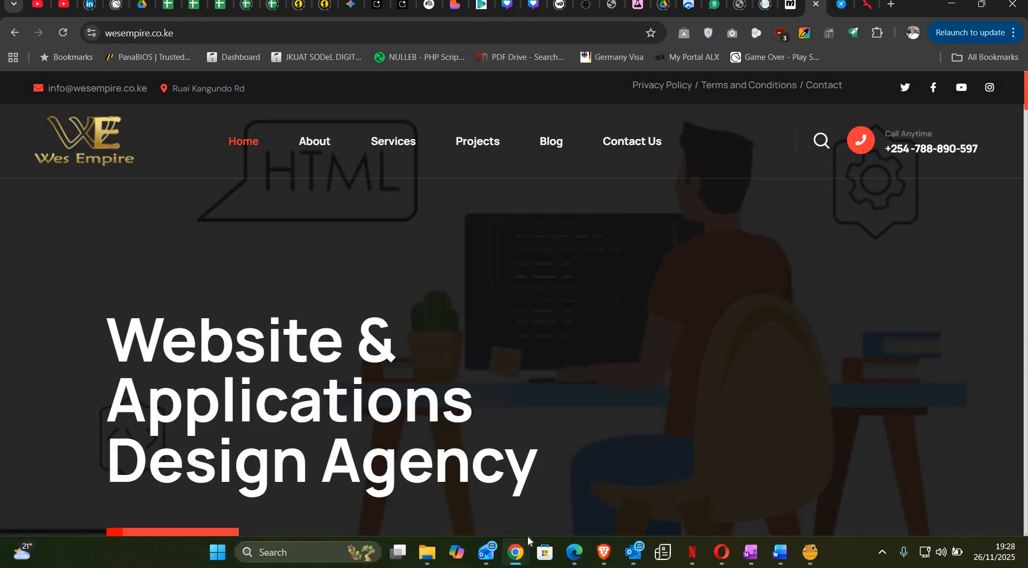
Switch to Brave and check the Jotform AI Chatbot's publish controls and the Knowledge base entries.
{"action": "mouse_move", "coordinate": [516, 555]}
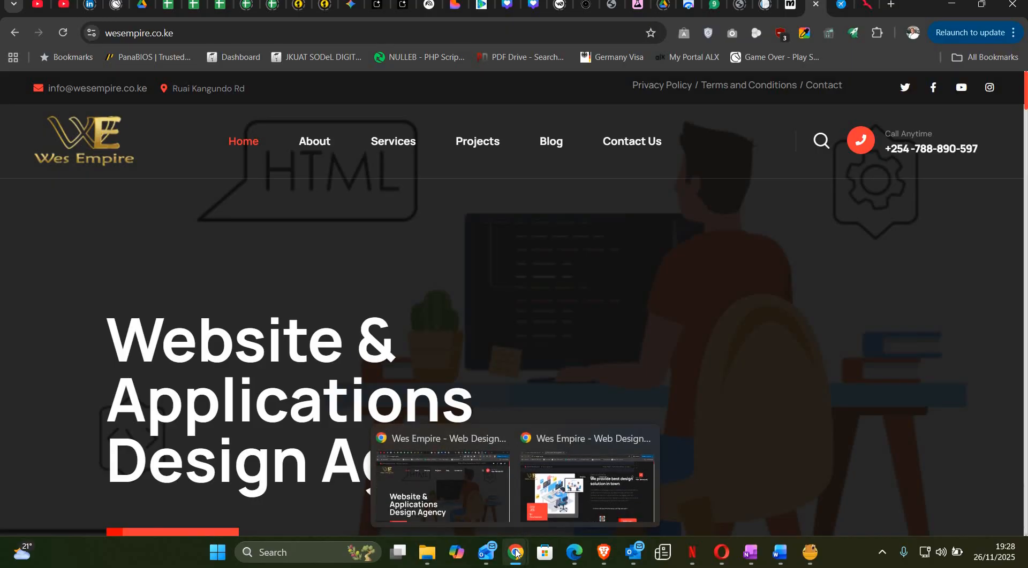
{"action": "left_click", "coordinate": [601, 558]}
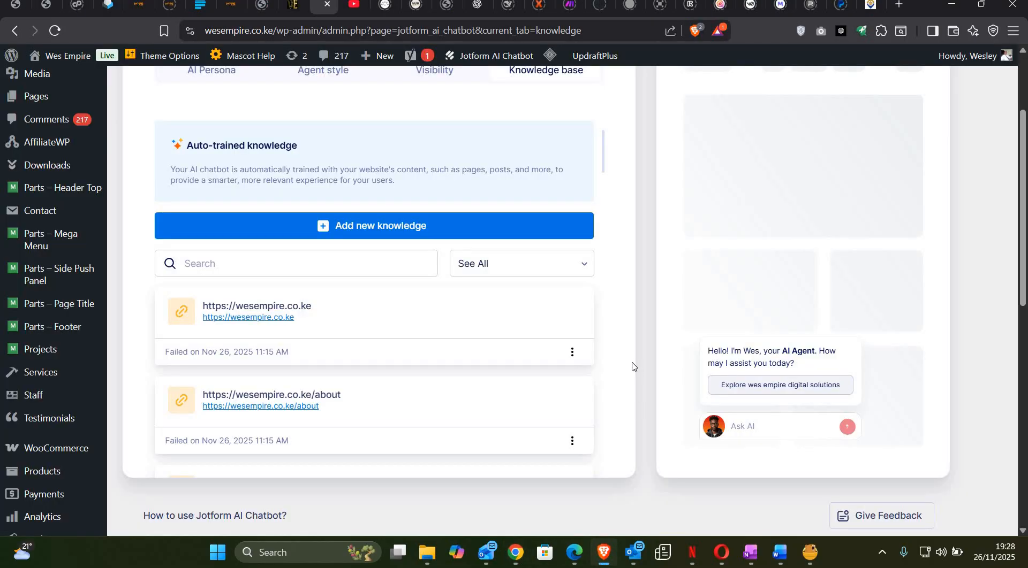
{"action": "scroll", "coordinate": [633, 367], "scroll_direction": "up", "scroll_amount": 3}
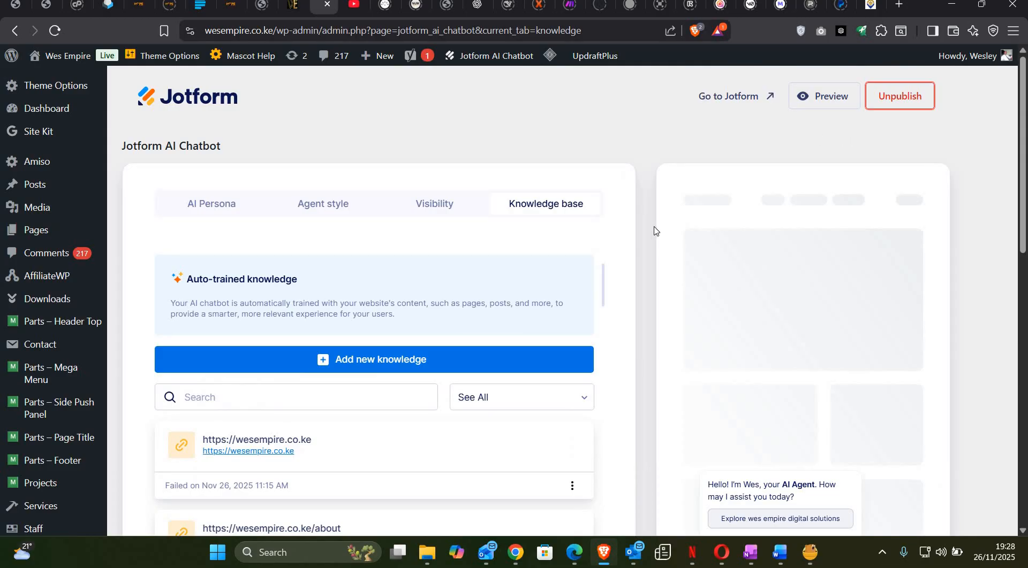
{"action": "scroll", "coordinate": [644, 257], "scroll_direction": "down", "scroll_amount": 3}
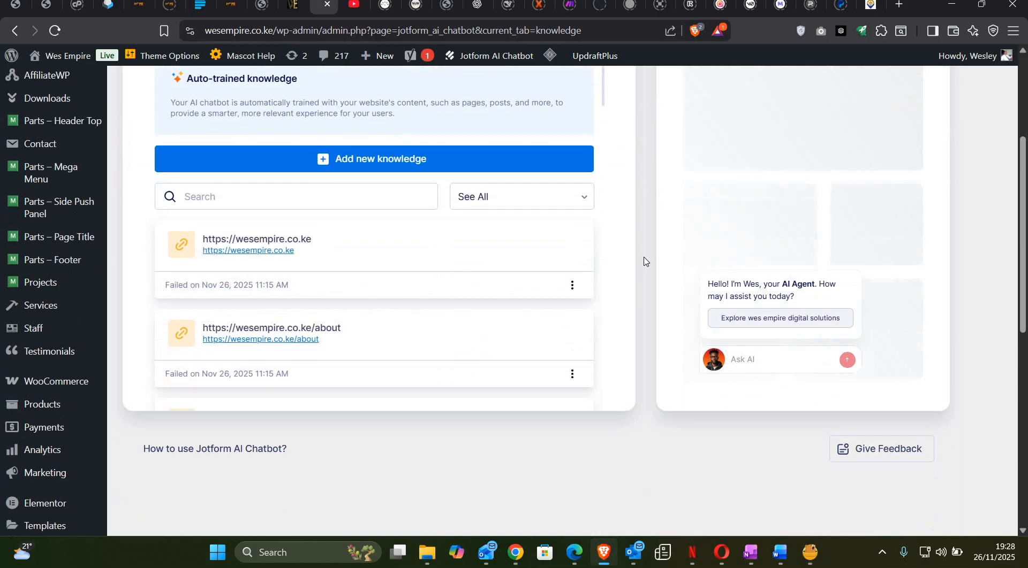
Return to the Chrome Incognito window and check the homepage's hero and Get to Know Us sections for the chatbot.
{"action": "mouse_move", "coordinate": [516, 551]}
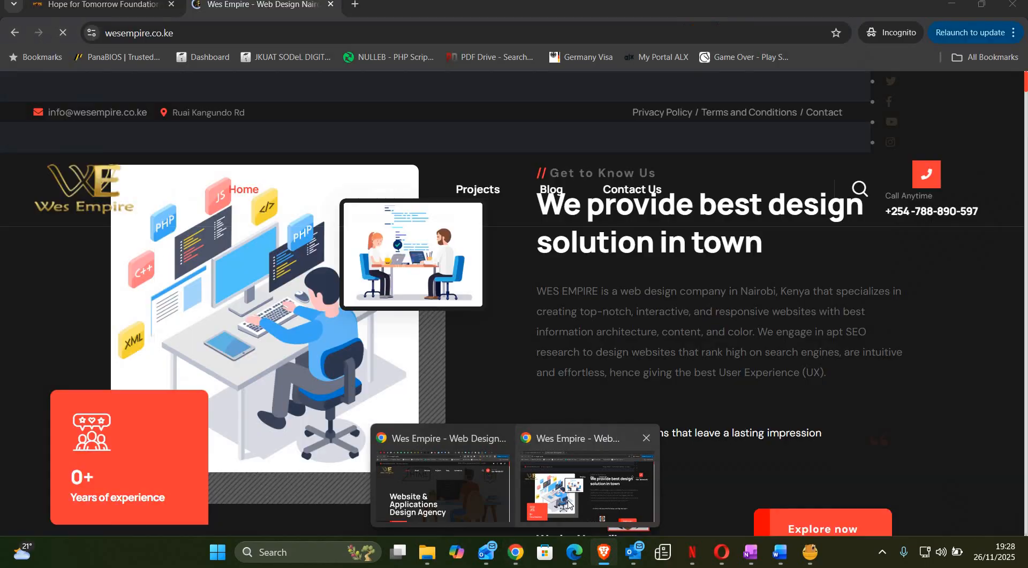
{"action": "left_click", "coordinate": [562, 520]}
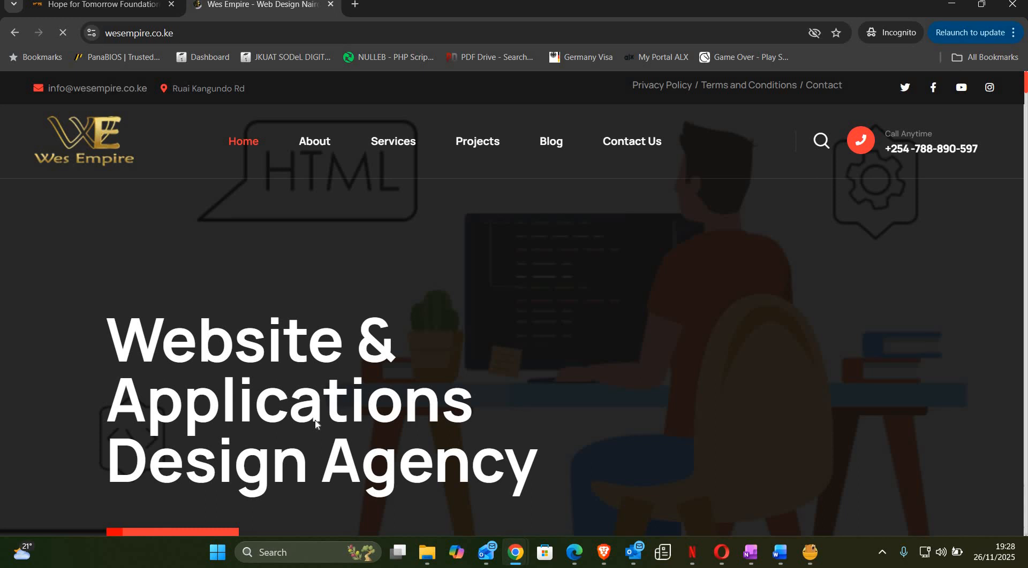
{"action": "scroll", "coordinate": [317, 424], "scroll_direction": "down", "scroll_amount": 8}
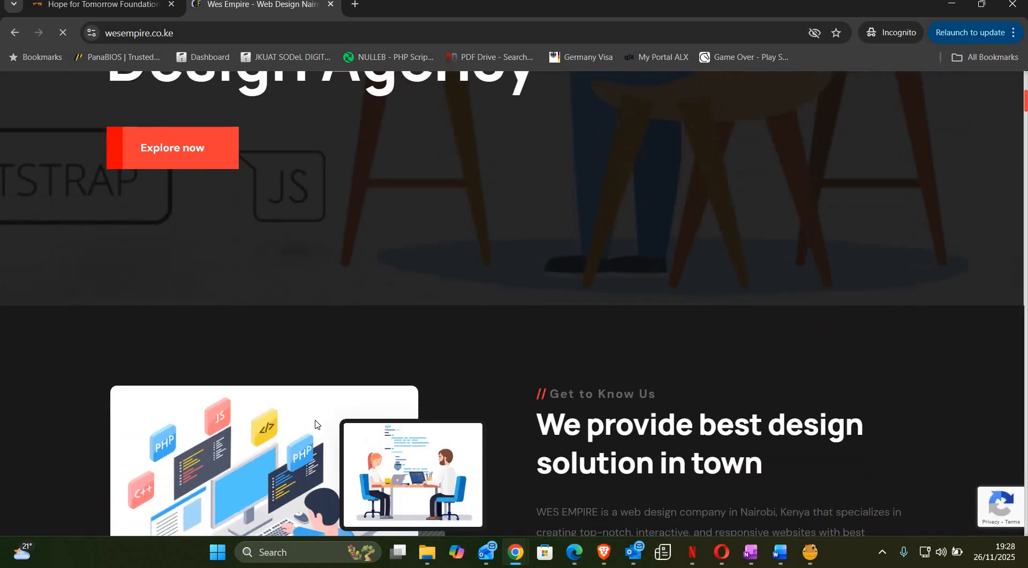
{"action": "scroll", "coordinate": [316, 424], "scroll_direction": "down", "scroll_amount": 3}
{"action": "scroll", "coordinate": [124, 428], "scroll_direction": "up", "scroll_amount": 3}
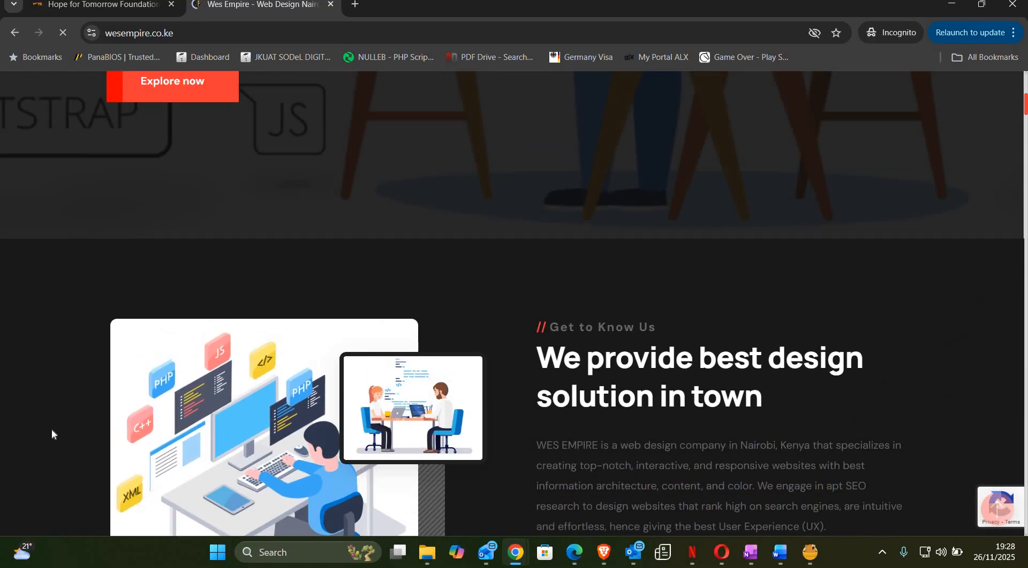
{"action": "scroll", "coordinate": [51, 431], "scroll_direction": "up", "scroll_amount": 1}
{"action": "scroll", "coordinate": [52, 434], "scroll_direction": "up", "scroll_amount": 1}
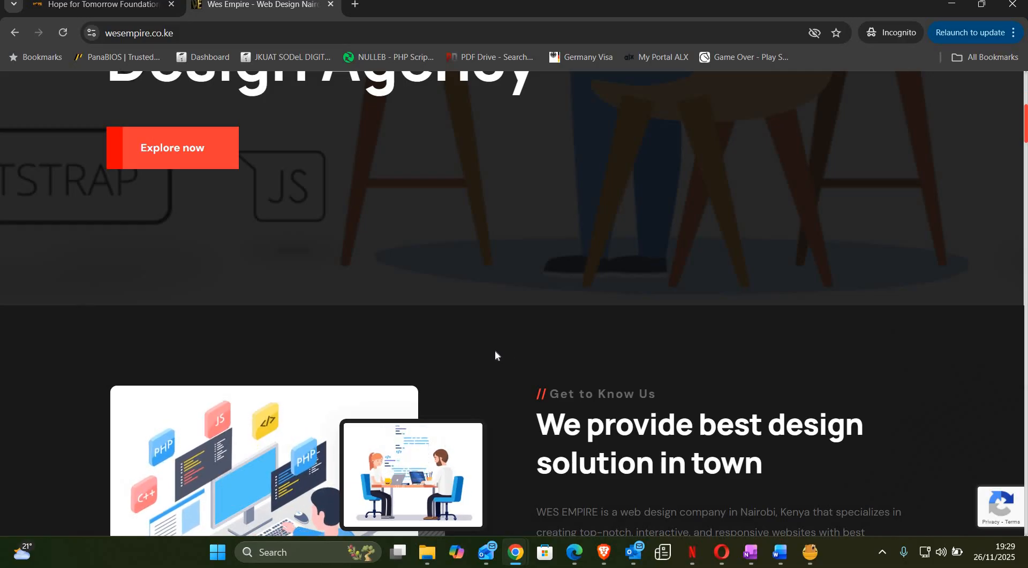
Inspect the Incognito homepage from the services section to the Work Completed section for the chatbot widget, and return to its header.
{"action": "scroll", "coordinate": [495, 356], "scroll_direction": "down", "scroll_amount": 6}
{"action": "scroll", "coordinate": [495, 364], "scroll_direction": "down", "scroll_amount": 6}
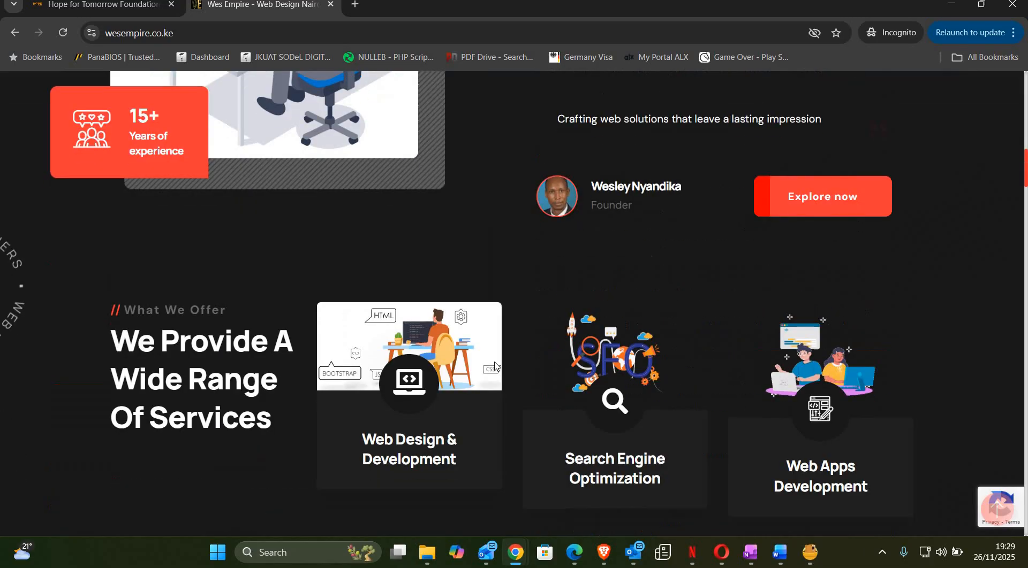
{"action": "scroll", "coordinate": [495, 367], "scroll_direction": "down", "scroll_amount": 6}
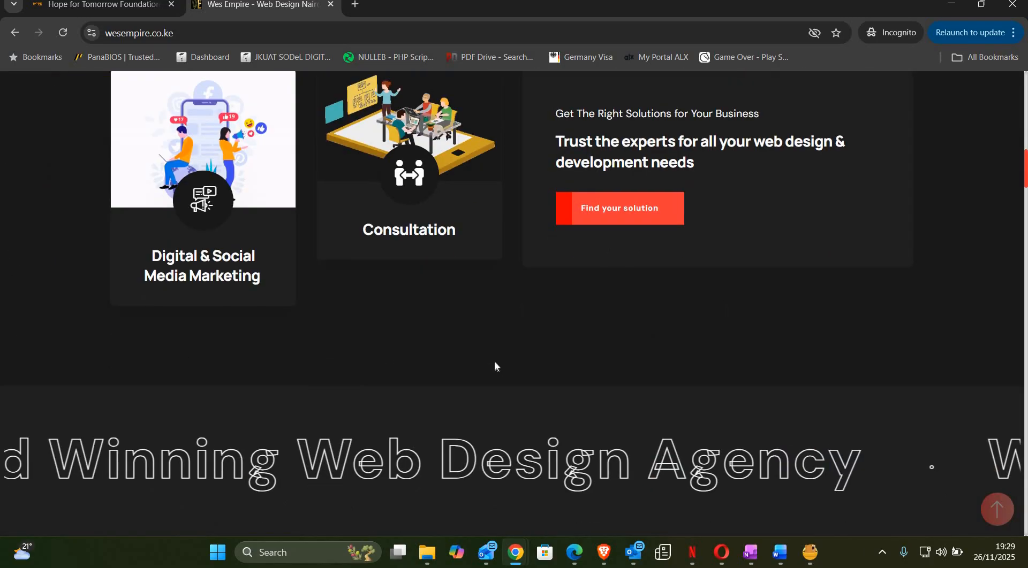
{"action": "scroll", "coordinate": [496, 366], "scroll_direction": "down", "scroll_amount": 6}
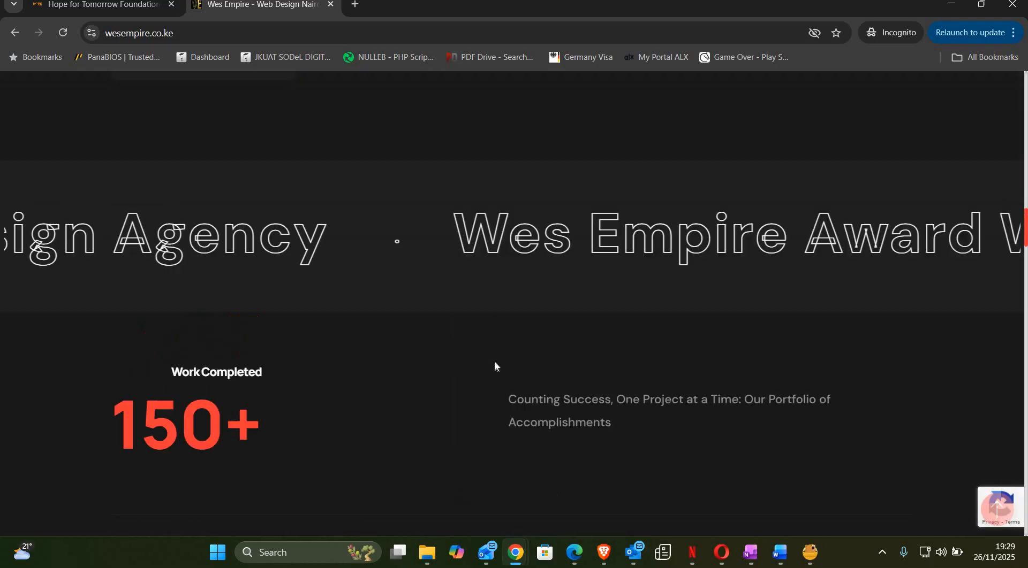
{"action": "scroll", "coordinate": [495, 366], "scroll_direction": "up", "scroll_amount": 18}
{"action": "scroll", "coordinate": [495, 366], "scroll_direction": "up", "scroll_amount": 12}
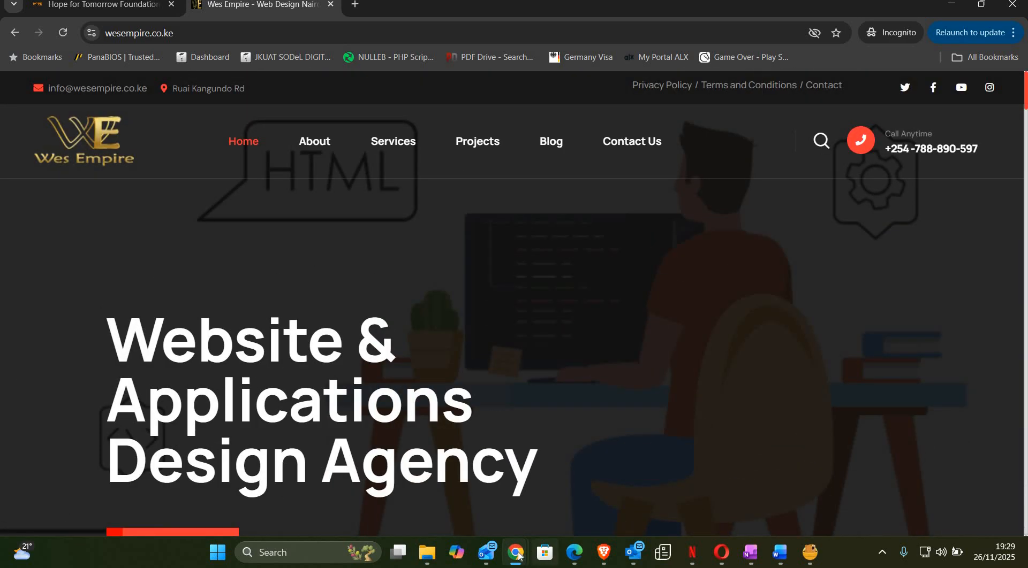
Switch to Brave, review the Jotform AI Chatbot's Visibility settings, and open the chat in the preview.
{"action": "left_click", "coordinate": [604, 552]}
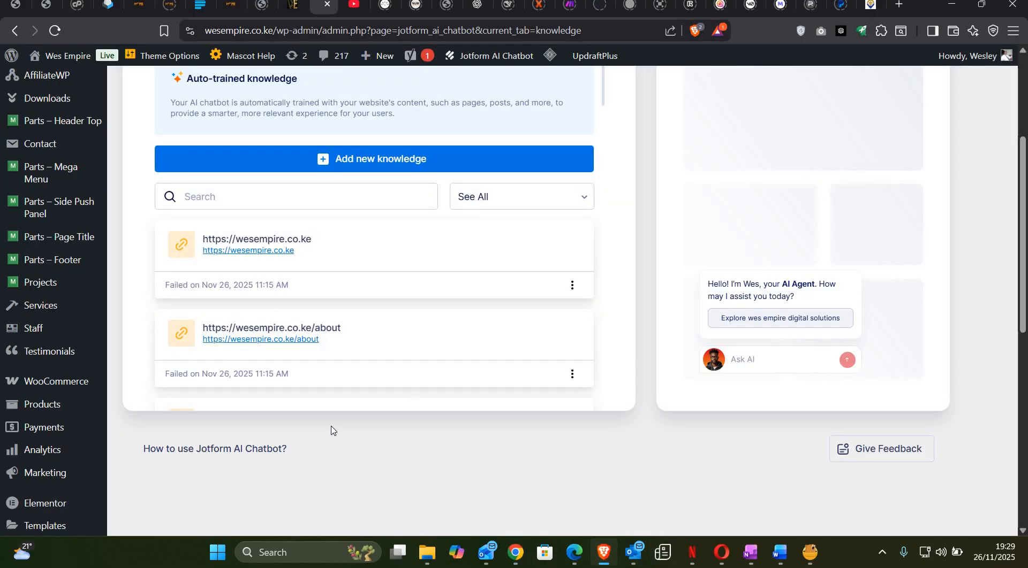
{"action": "scroll", "coordinate": [331, 430], "scroll_direction": "up", "scroll_amount": 2}
{"action": "scroll", "coordinate": [331, 430], "scroll_direction": "up", "scroll_amount": 1}
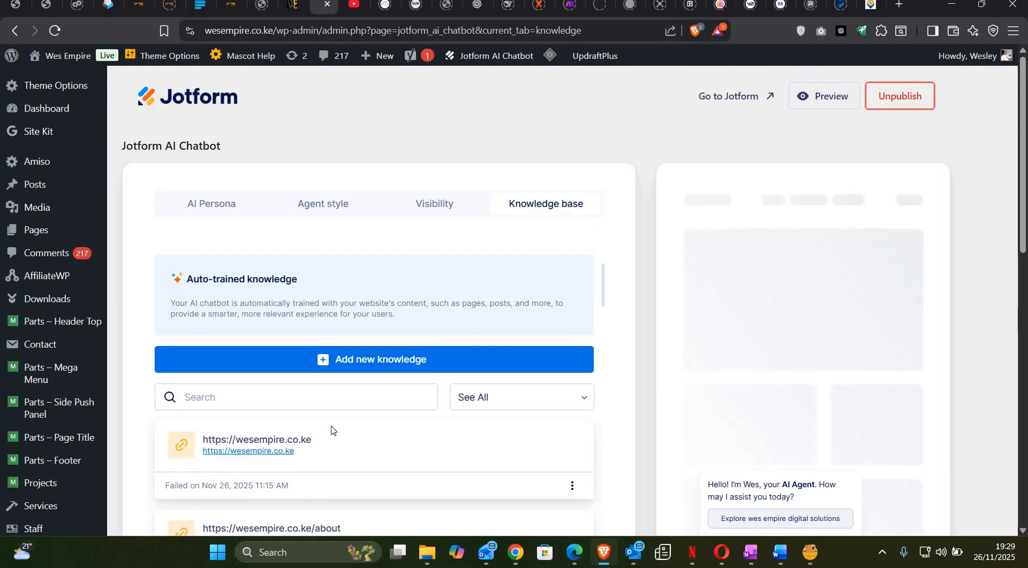
{"action": "left_click", "coordinate": [437, 201]}
{"action": "scroll", "coordinate": [397, 373], "scroll_direction": "down", "scroll_amount": 1}
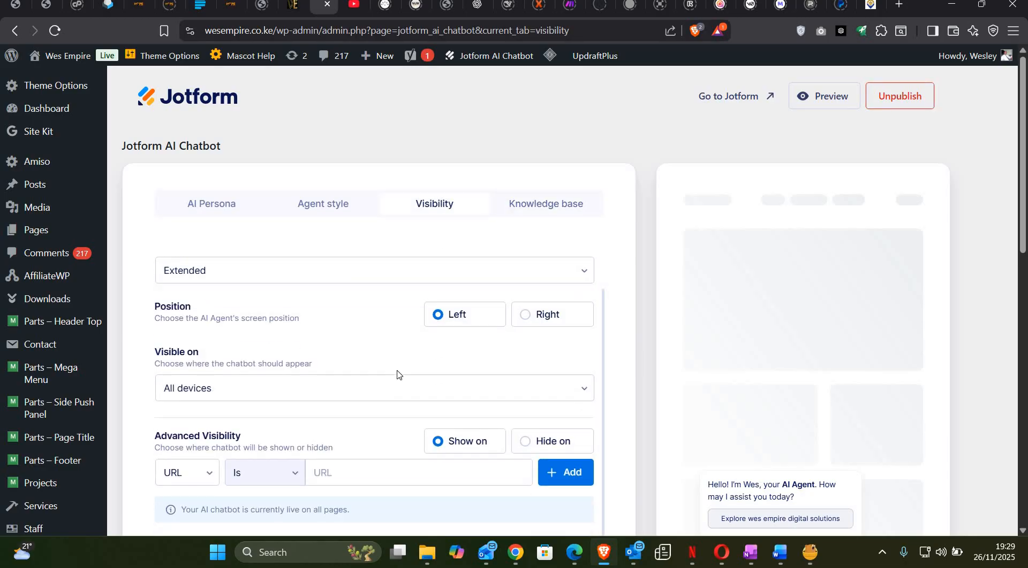
{"action": "scroll", "coordinate": [637, 431], "scroll_direction": "down", "scroll_amount": 3}
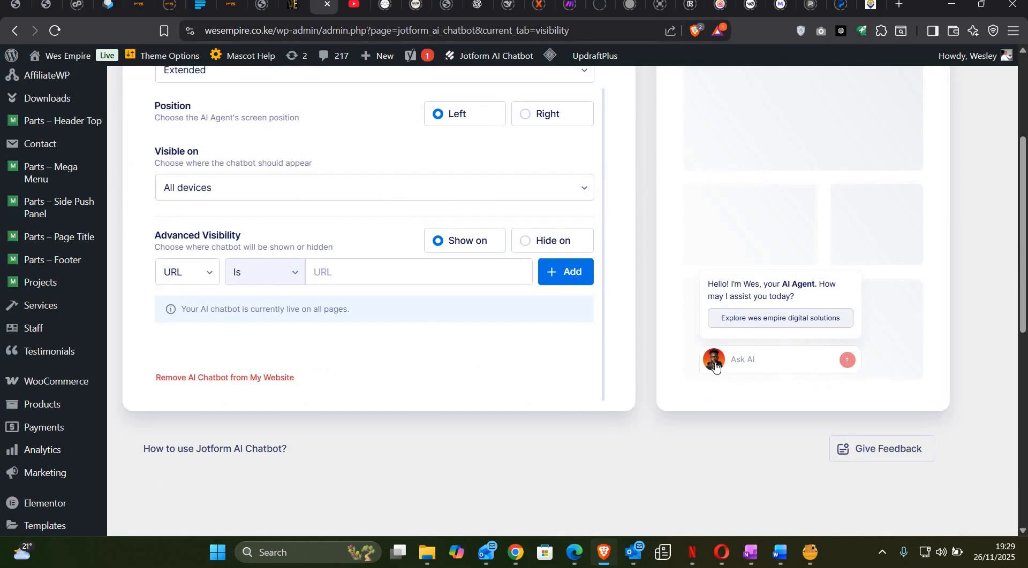
{"action": "scroll", "coordinate": [646, 425], "scroll_direction": "up", "scroll_amount": 2}
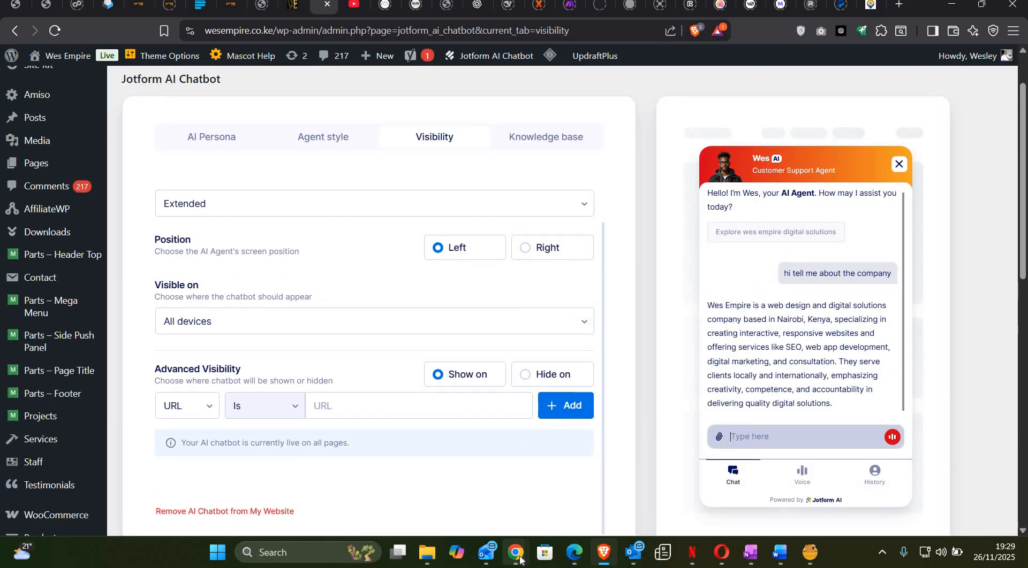
In the regular Chrome window, empty the cache and hard reload the wesempire.co.ke homepage using the developer tools, then close them.
{"action": "mouse_move", "coordinate": [519, 559]}
{"action": "left_click", "coordinate": [474, 503]}
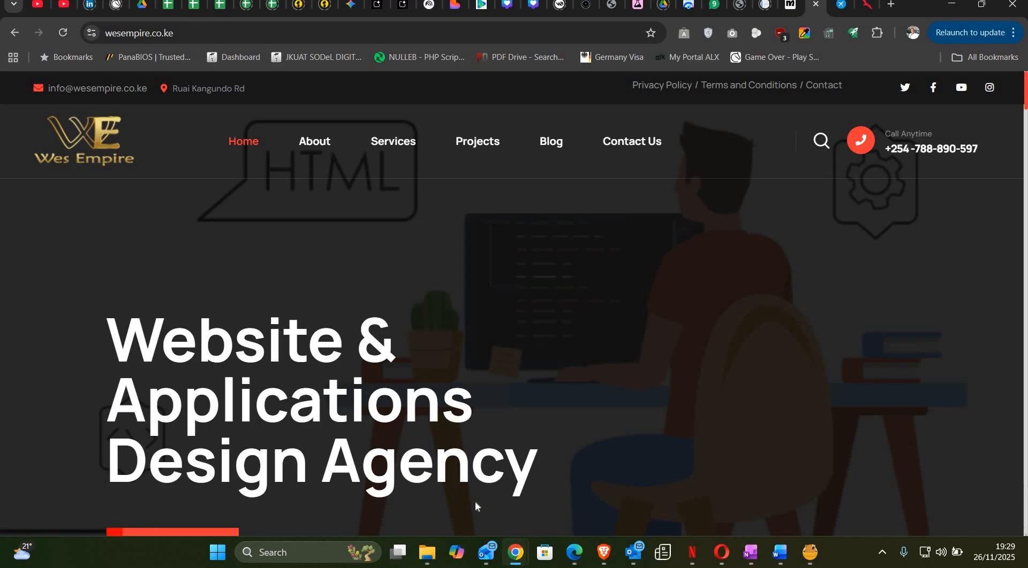
{"action": "right_click", "coordinate": [46, 241]}
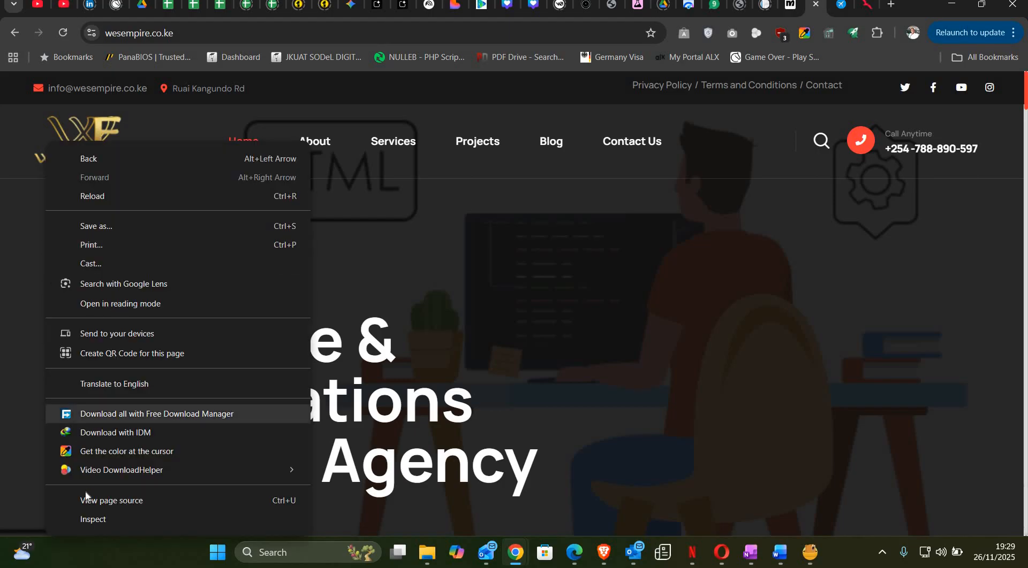
{"action": "left_click", "coordinate": [94, 520]}
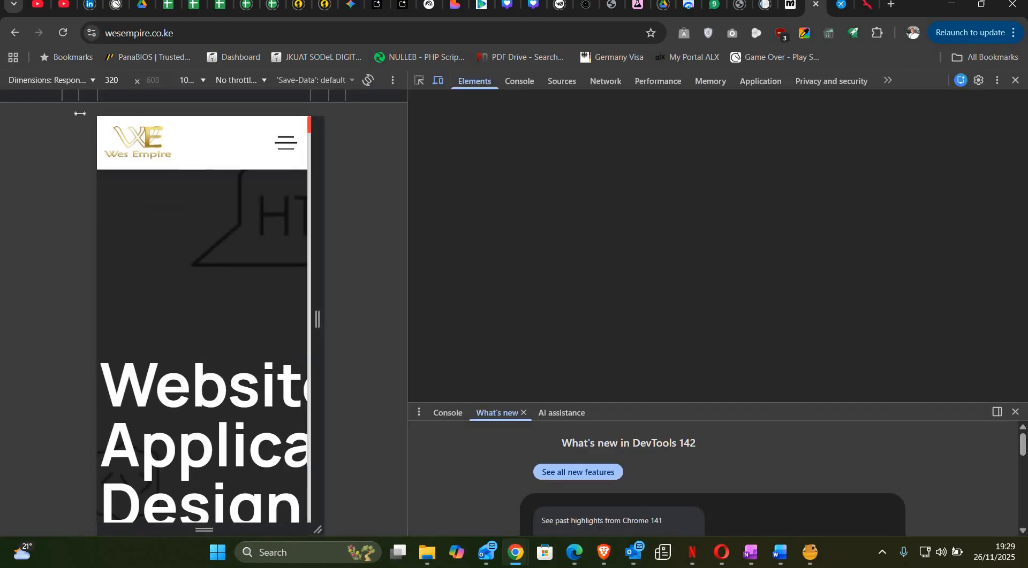
{"action": "right_click", "coordinate": [63, 33]}
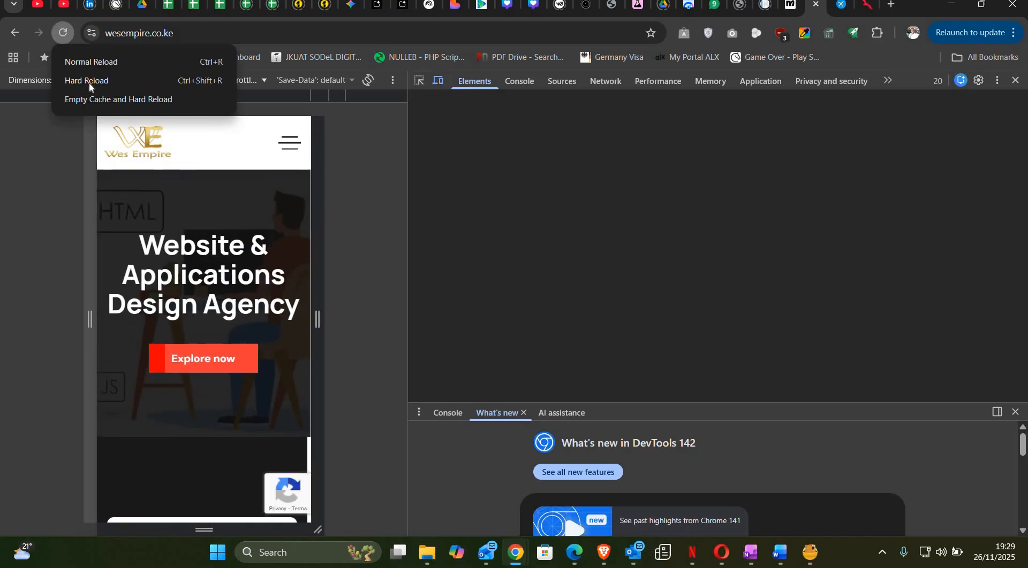
{"action": "left_click", "coordinate": [111, 99]}
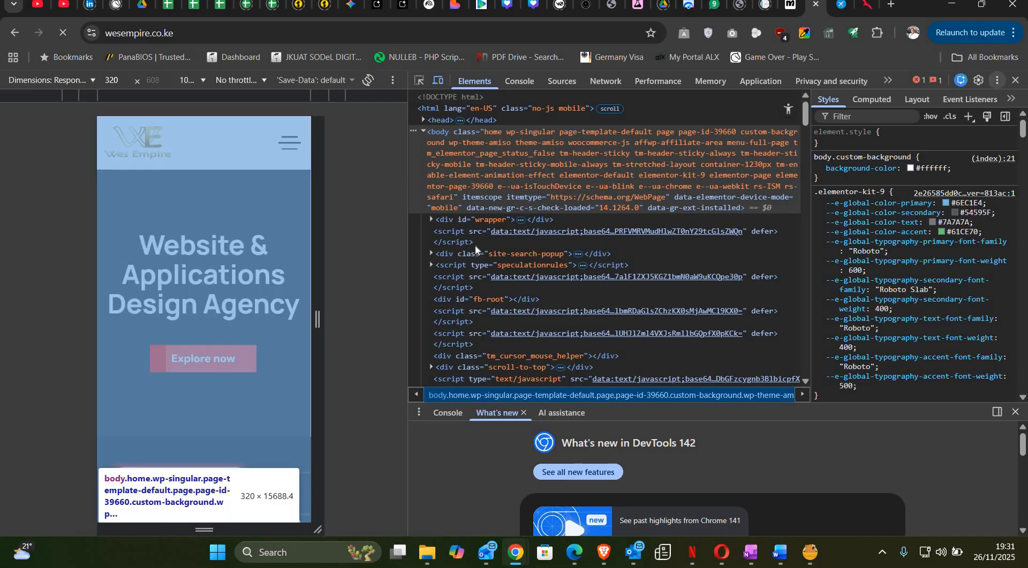
{"action": "key", "text": "F12"}
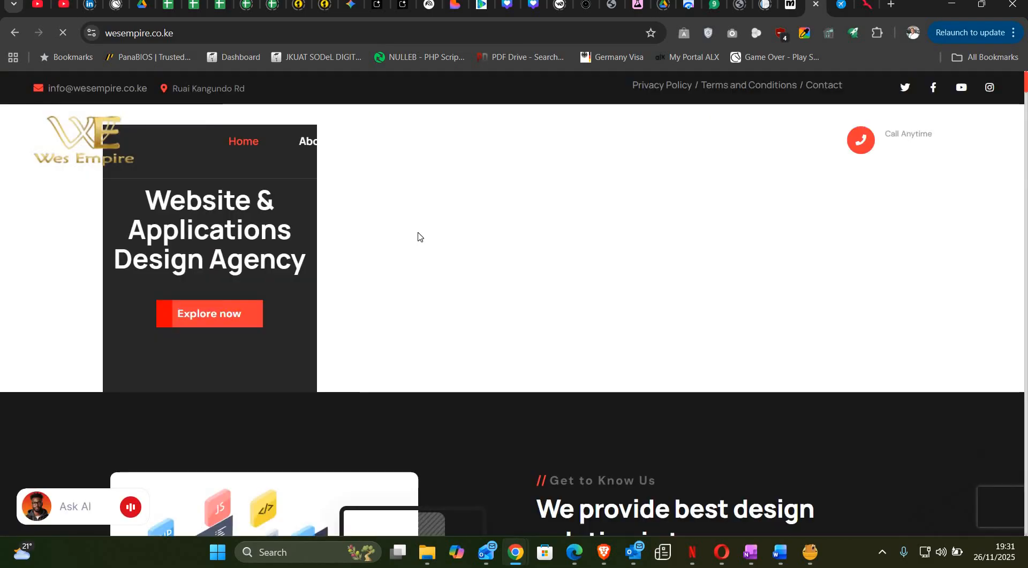
Inspect the reloaded homepage from the header down to the Award Winning Web Design banner for the chatbot widget, and return to the header.
{"action": "scroll", "coordinate": [411, 229], "scroll_direction": "down", "scroll_amount": 1}
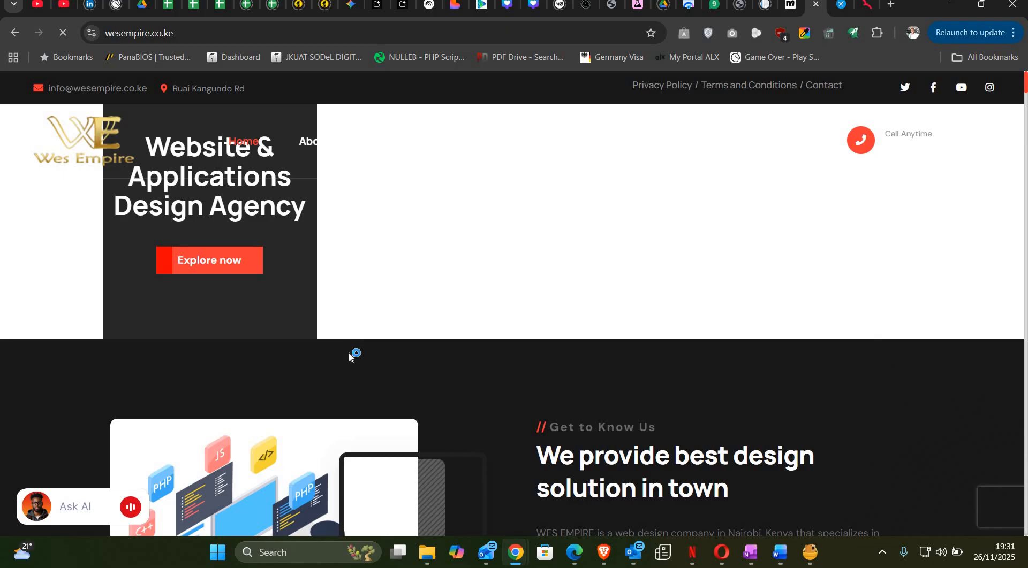
{"action": "scroll", "coordinate": [349, 358], "scroll_direction": "down", "scroll_amount": 20}
{"action": "scroll", "coordinate": [348, 357], "scroll_direction": "up", "scroll_amount": 10}
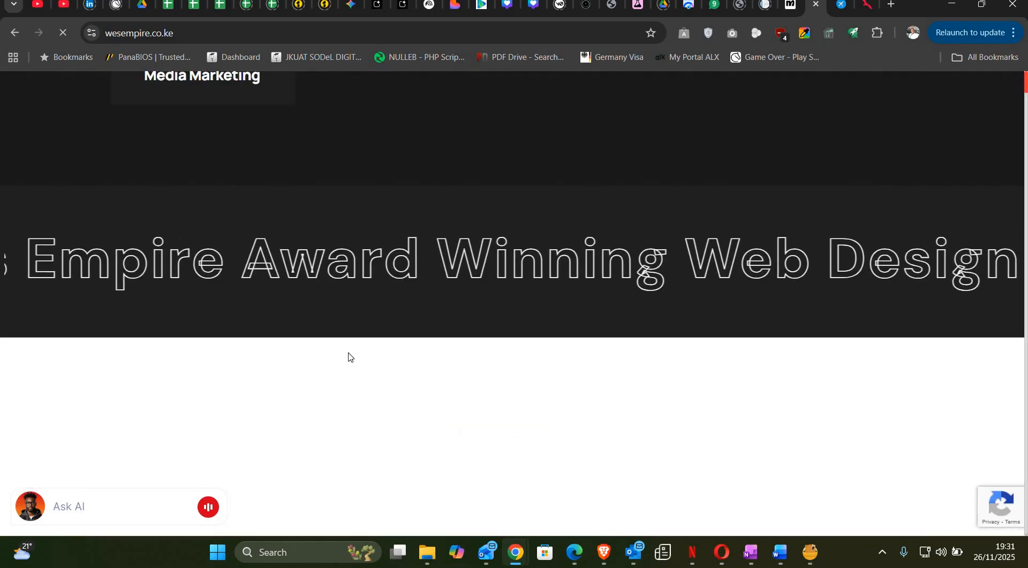
{"action": "scroll", "coordinate": [347, 352], "scroll_direction": "up", "scroll_amount": 10}
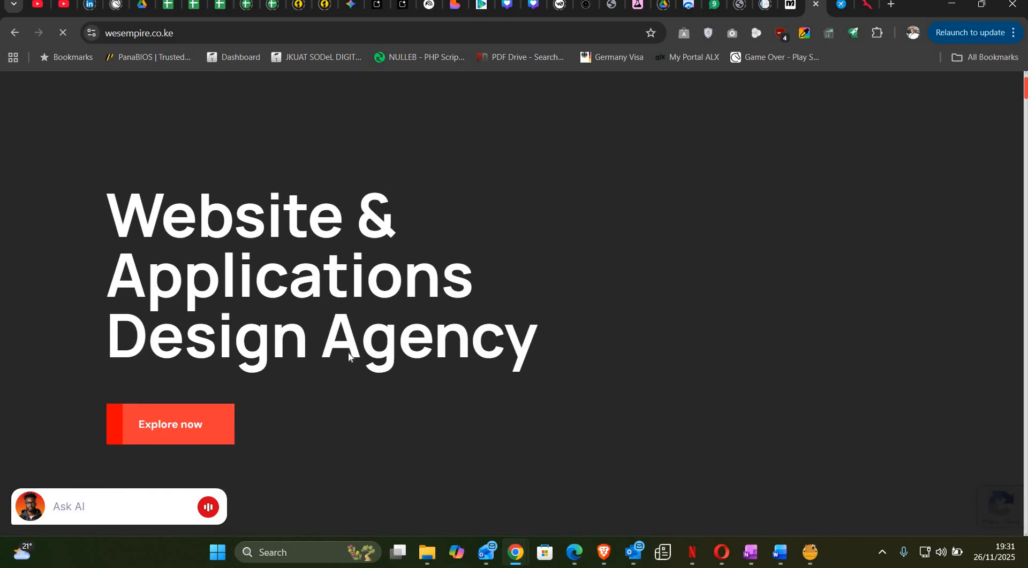
{"action": "scroll", "coordinate": [348, 352], "scroll_direction": "down", "scroll_amount": 5}
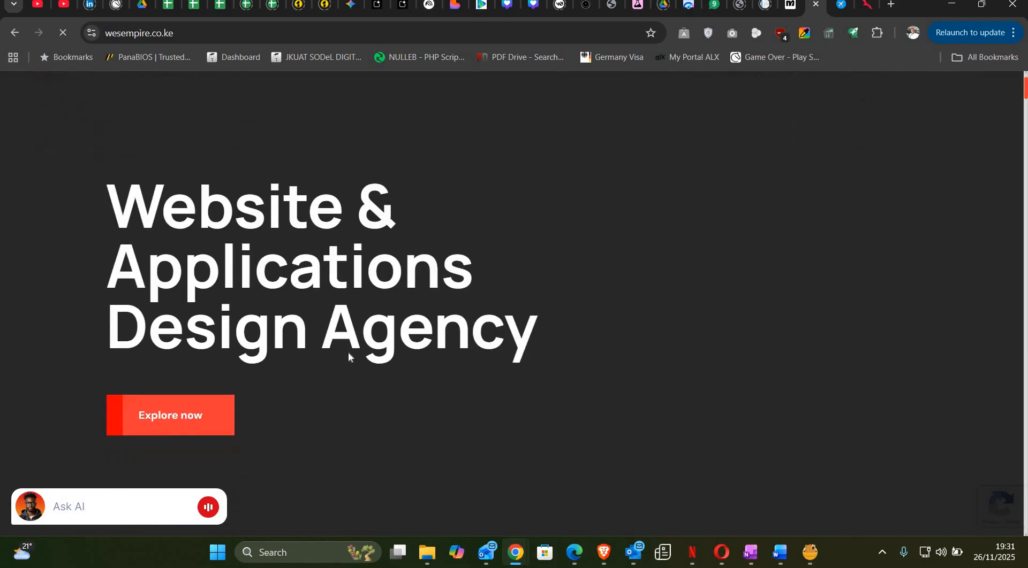
{"action": "scroll", "coordinate": [348, 351], "scroll_direction": "up", "scroll_amount": 3}
{"action": "scroll", "coordinate": [348, 352], "scroll_direction": "up", "scroll_amount": 3}
{"action": "scroll", "coordinate": [348, 360], "scroll_direction": "down", "scroll_amount": 4}
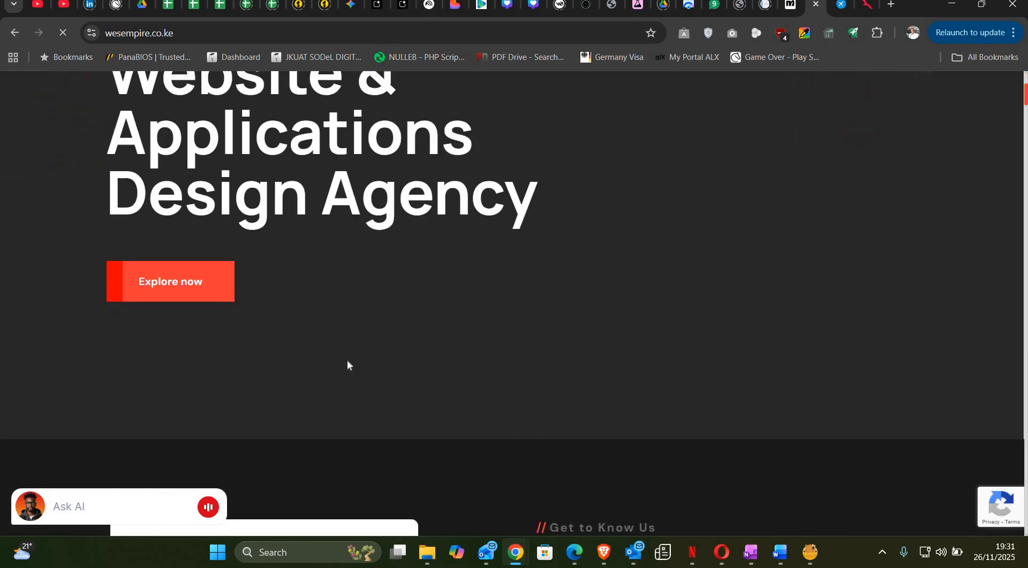
{"action": "scroll", "coordinate": [347, 360], "scroll_direction": "up", "scroll_amount": 4}
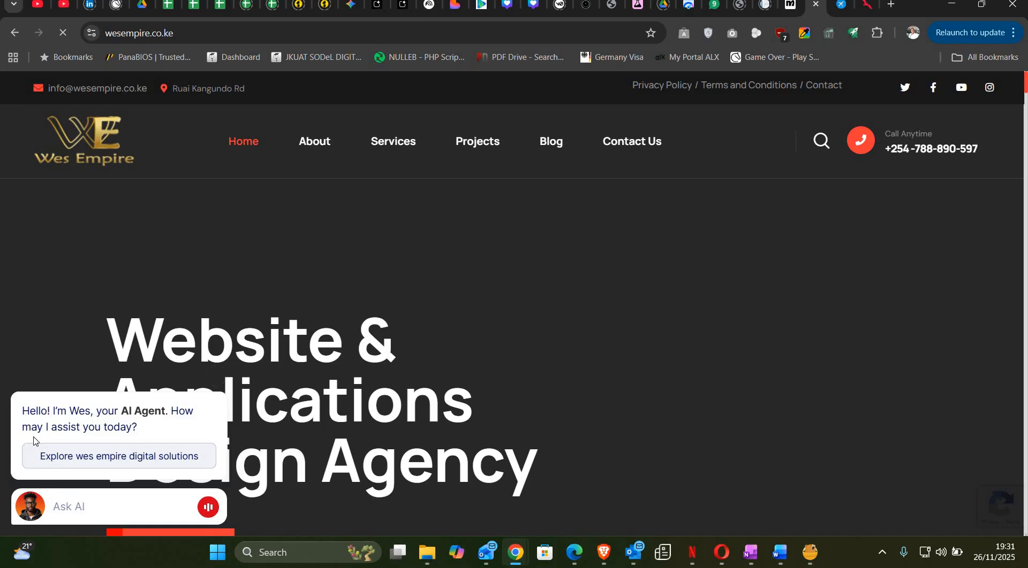
Open the Wes chatbot on the live homepage and send it the message "tell me about wes empire".
{"action": "left_click", "coordinate": [69, 506]}
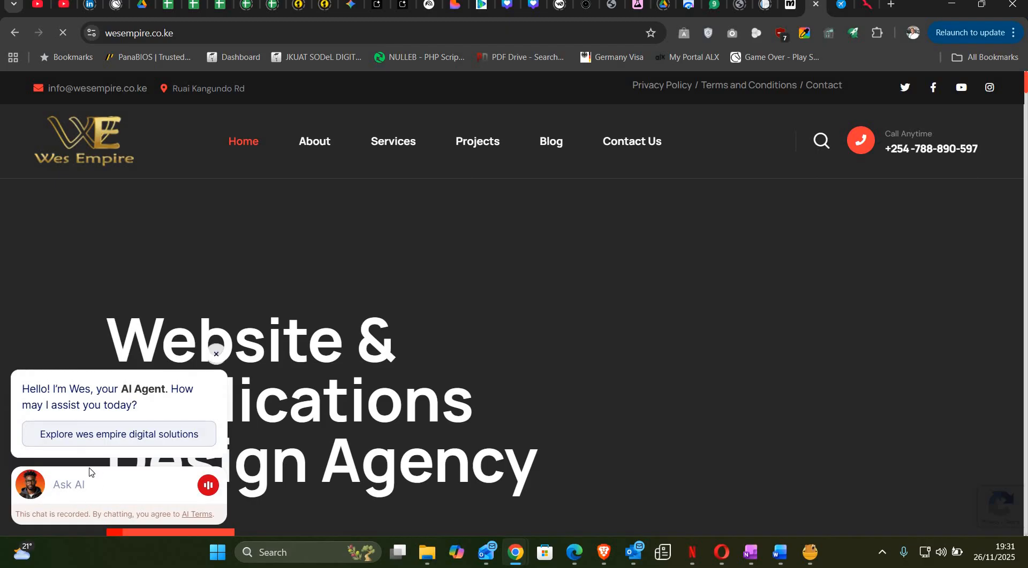
{"action": "left_click", "coordinate": [31, 487]}
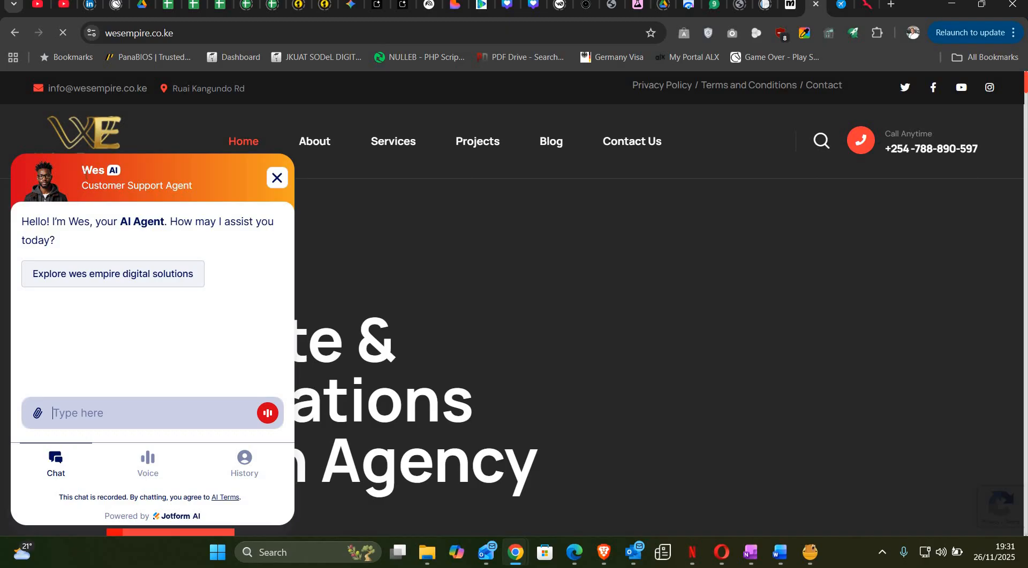
{"action": "left_click_drag", "start_coordinate": [83, 170], "coordinate": [104, 172]}
{"action": "left_click", "coordinate": [100, 183]}
{"action": "type", "text": "tell me about wes empire"}
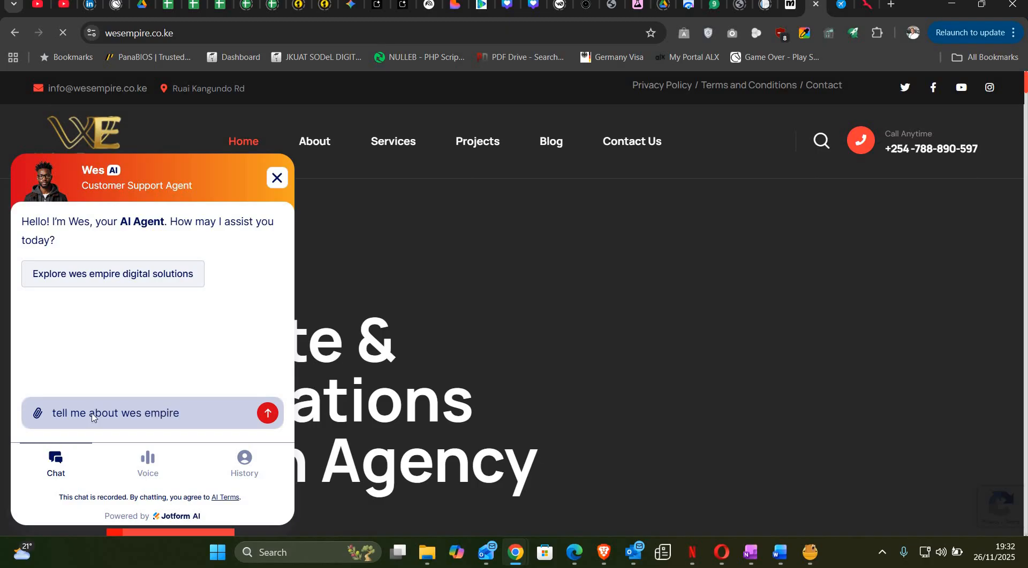
{"action": "key", "text": "Return"}
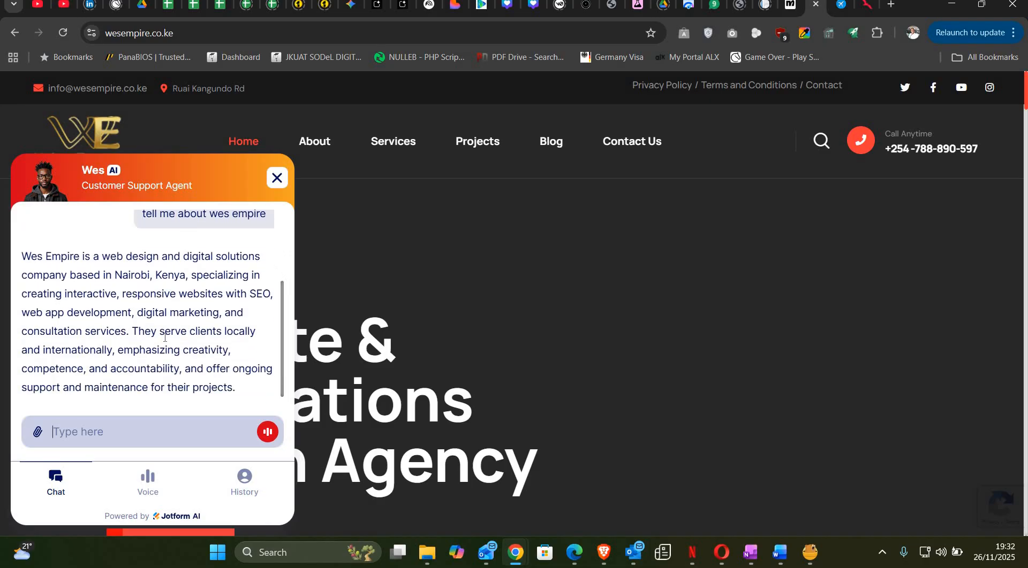
Test a voice call with the Wes support agent, checking the site's microphone permission during it, and end the call.
{"action": "left_click", "coordinate": [148, 483]}
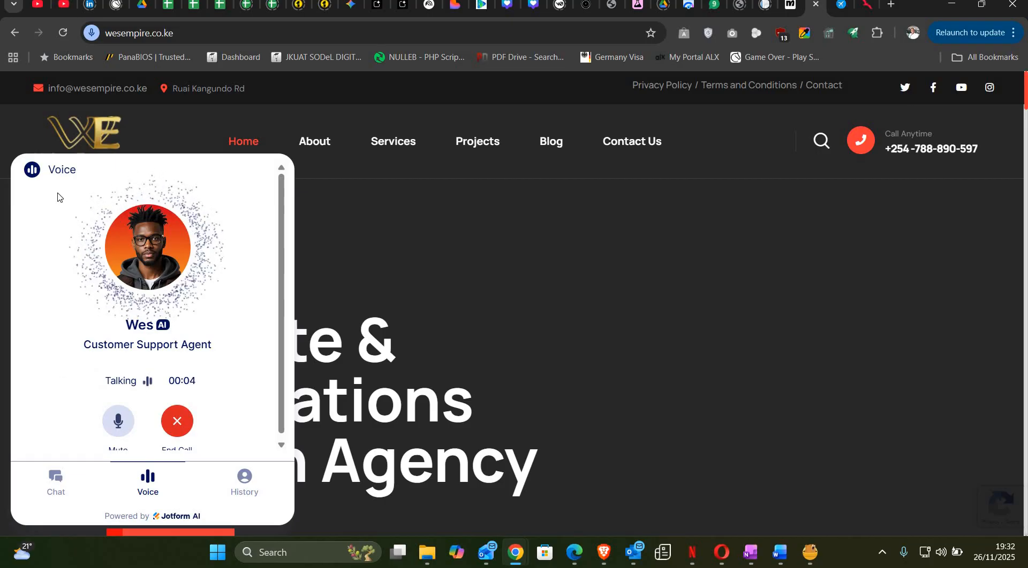
{"action": "left_click", "coordinate": [92, 34]}
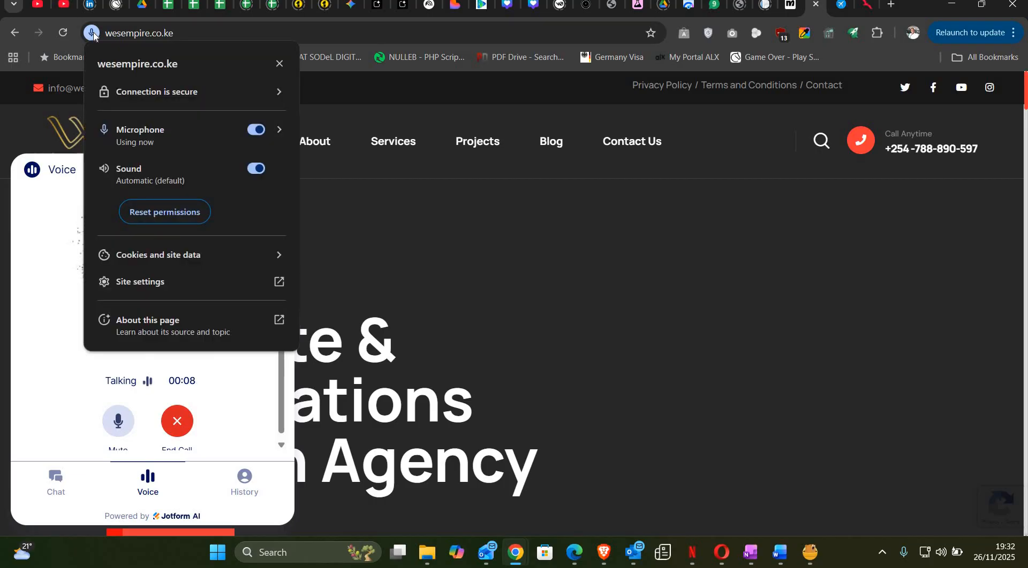
{"action": "left_click", "coordinate": [94, 35]}
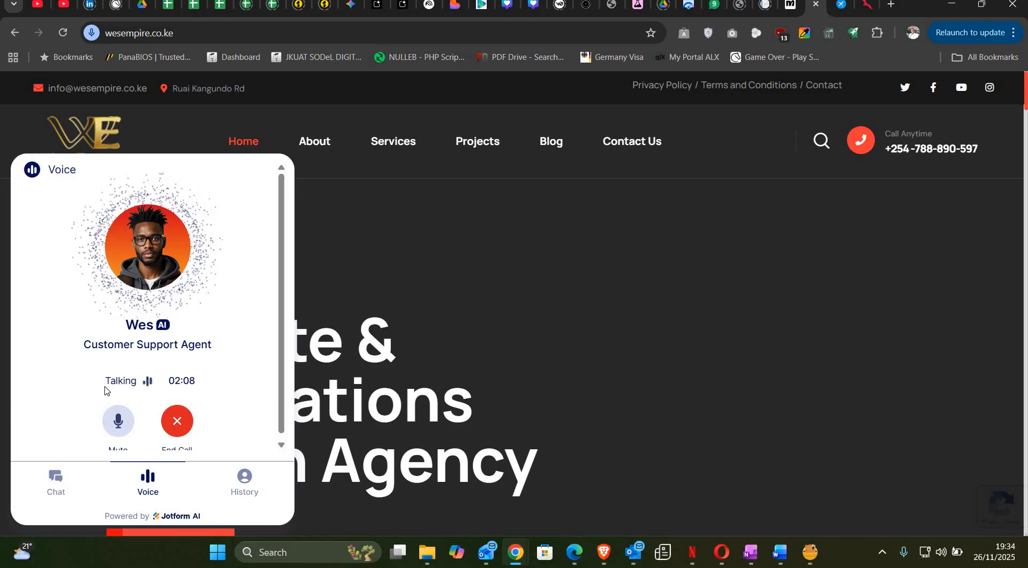
{"action": "left_click", "coordinate": [176, 424]}
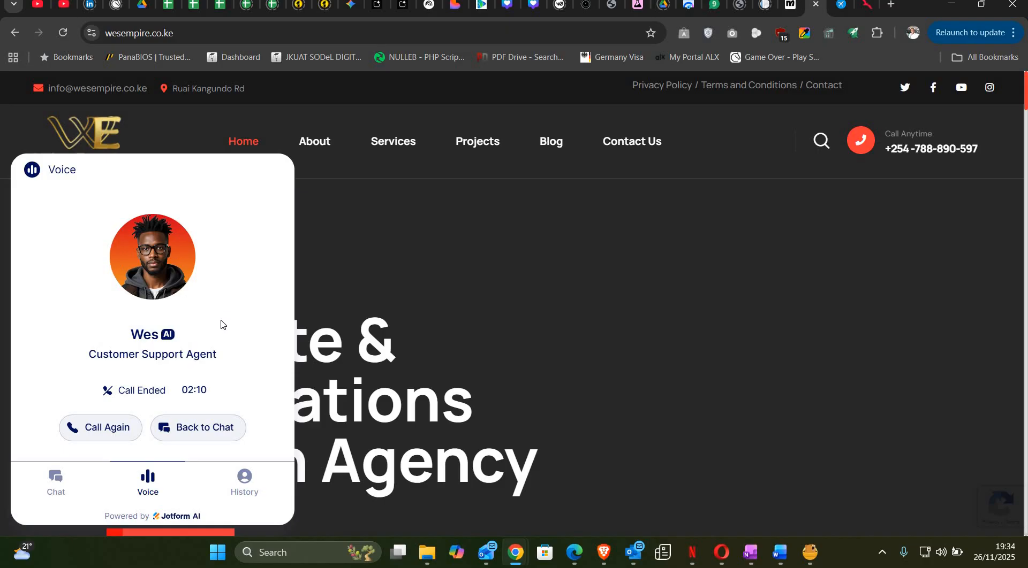
Return to the text chat with Wes and check how the open chat window behaves as the homepage scrolls.
{"action": "left_click", "coordinate": [58, 487]}
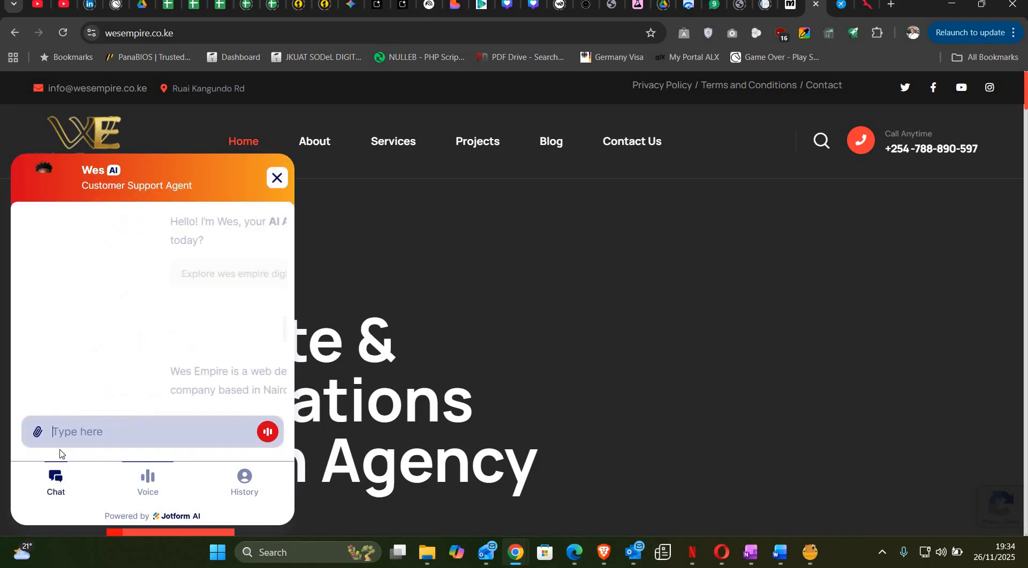
{"action": "scroll", "coordinate": [142, 334], "scroll_direction": "down", "scroll_amount": 2}
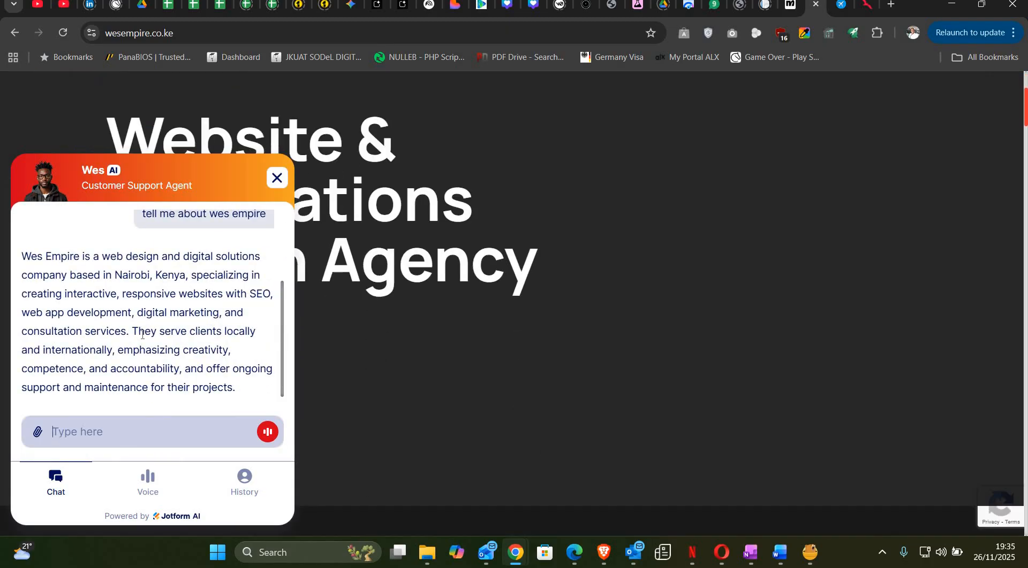
{"action": "scroll", "coordinate": [142, 334], "scroll_direction": "up", "scroll_amount": 3}
{"action": "scroll", "coordinate": [142, 335], "scroll_direction": "down", "scroll_amount": 2}
{"action": "scroll", "coordinate": [401, 339], "scroll_direction": "down", "scroll_amount": 1}
{"action": "scroll", "coordinate": [402, 339], "scroll_direction": "up", "scroll_amount": 4}
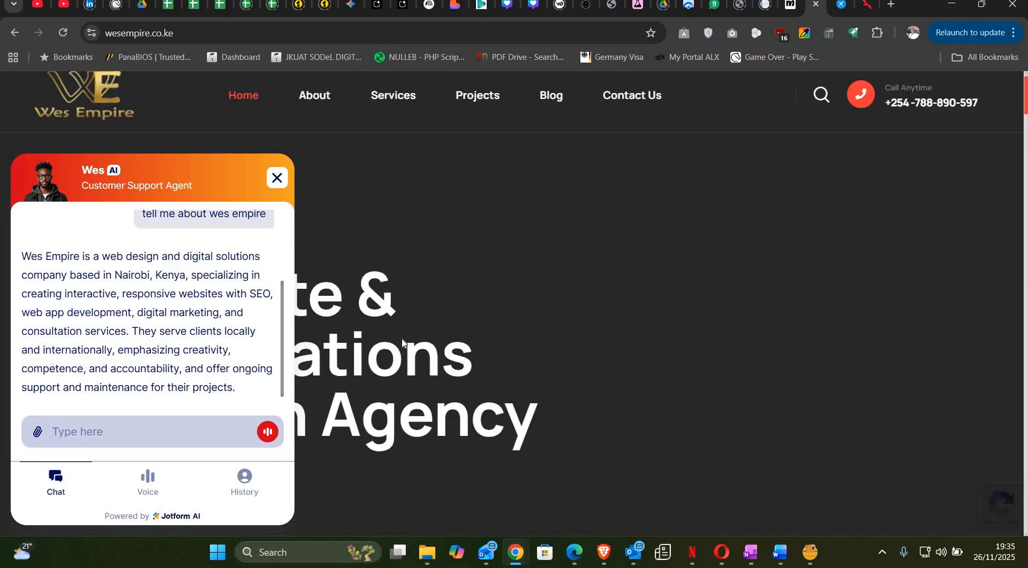